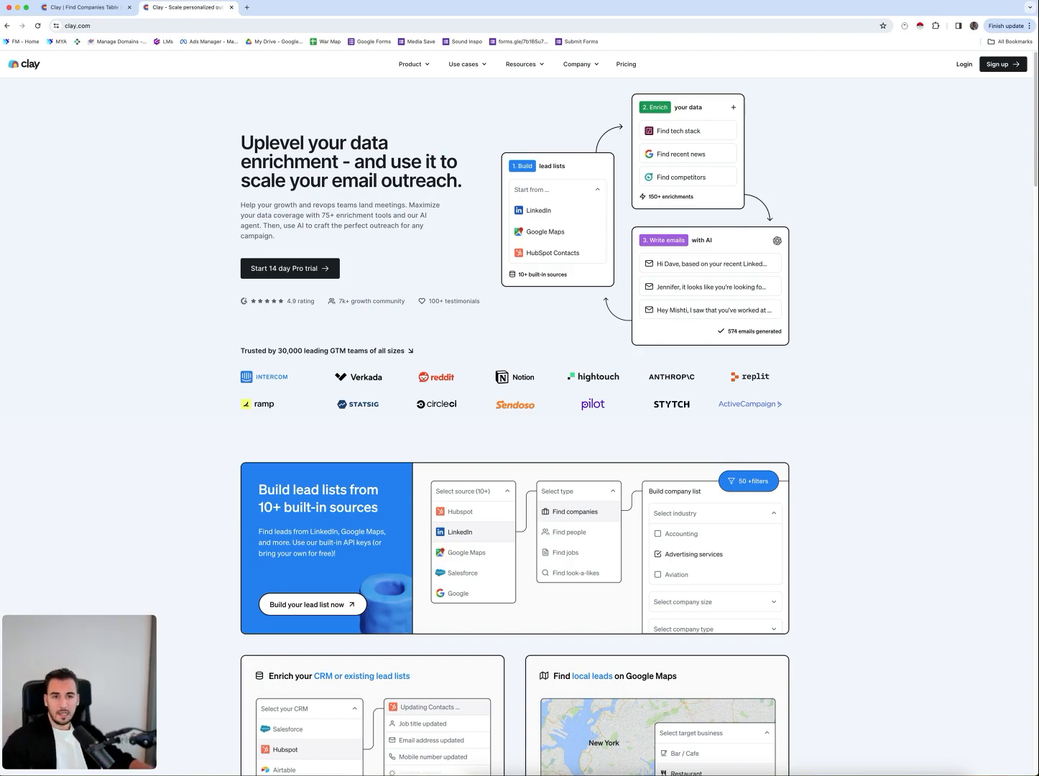
scroll(575, 341, down, 20)
scroll(575, 342, up, 20)
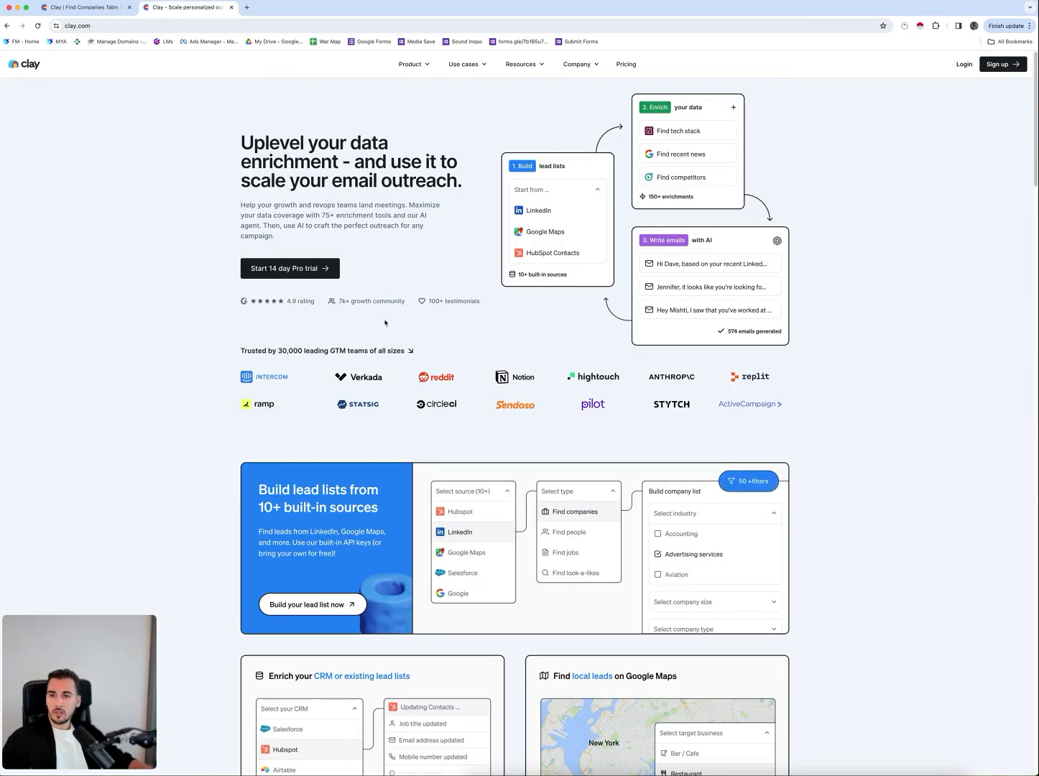
scroll(384, 323, down, 20)
scroll(417, 298, up, 10)
scroll(423, 309, up, 10)
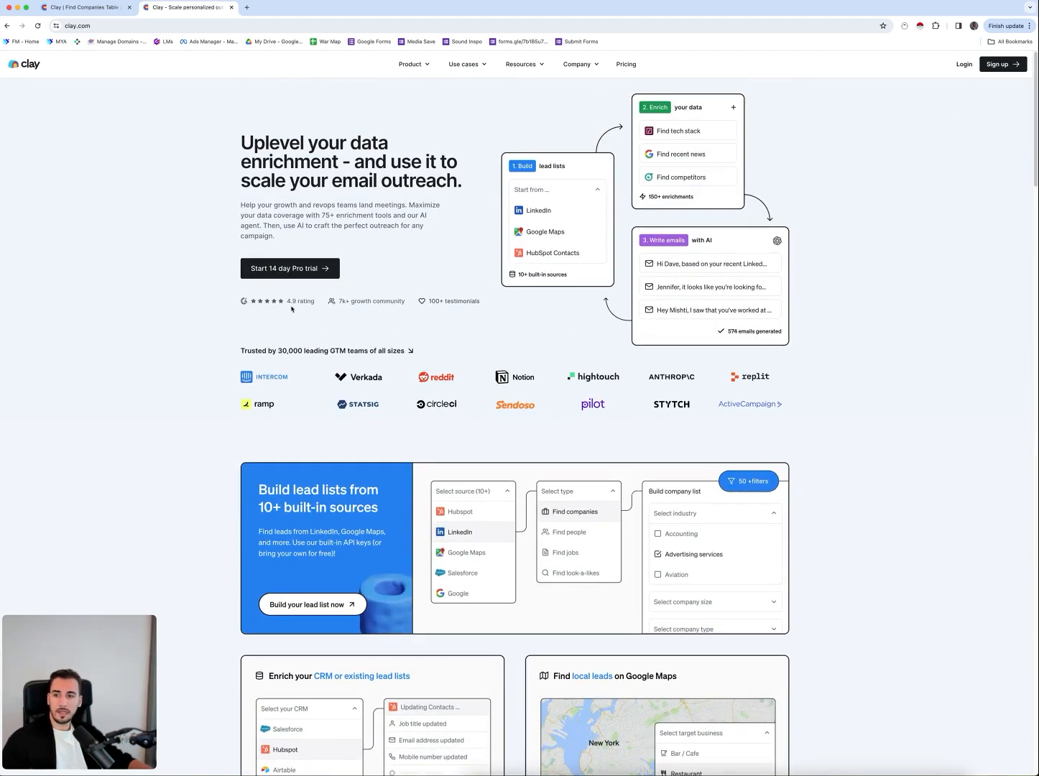
- Open the Clay pricing page and compare the plans' monthly prices, credits and people/company search limits
click(584, 66)
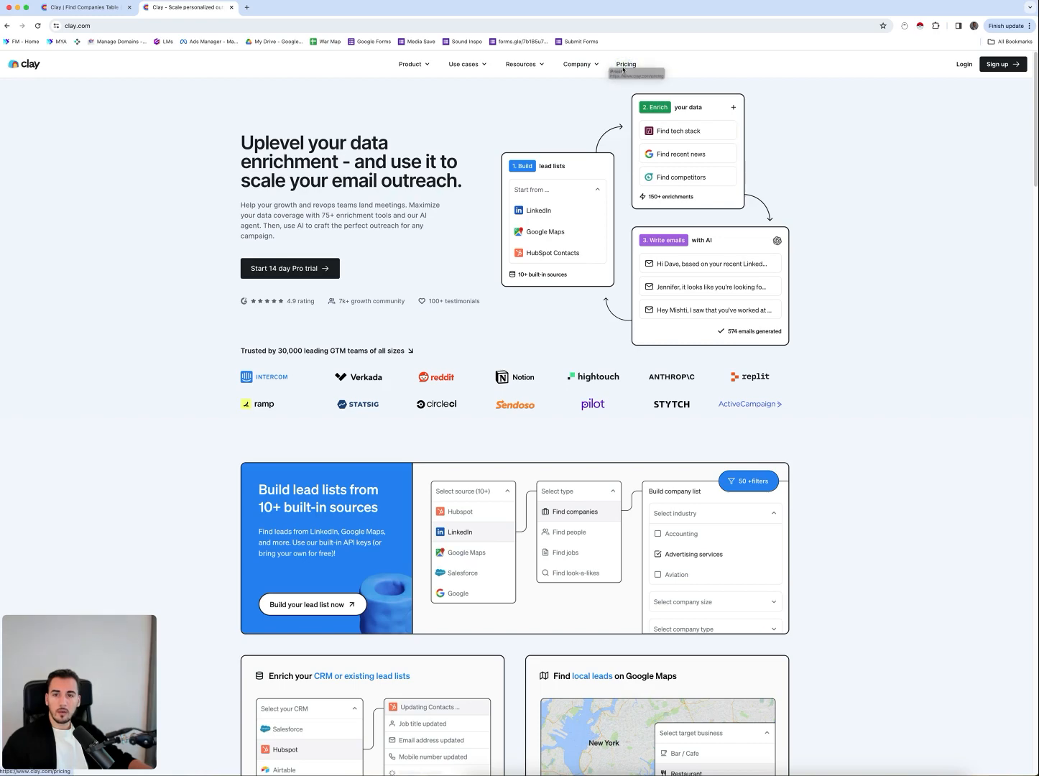
click(623, 67)
scroll(133, 466, down, 5)
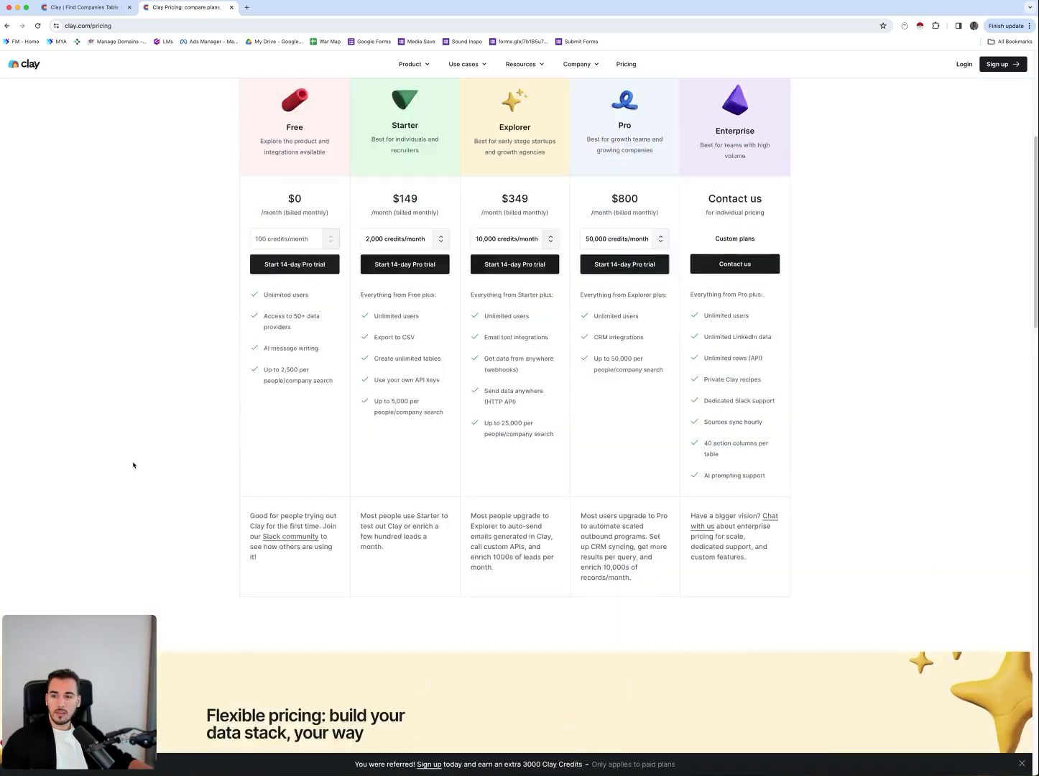
scroll(133, 466, up, 2)
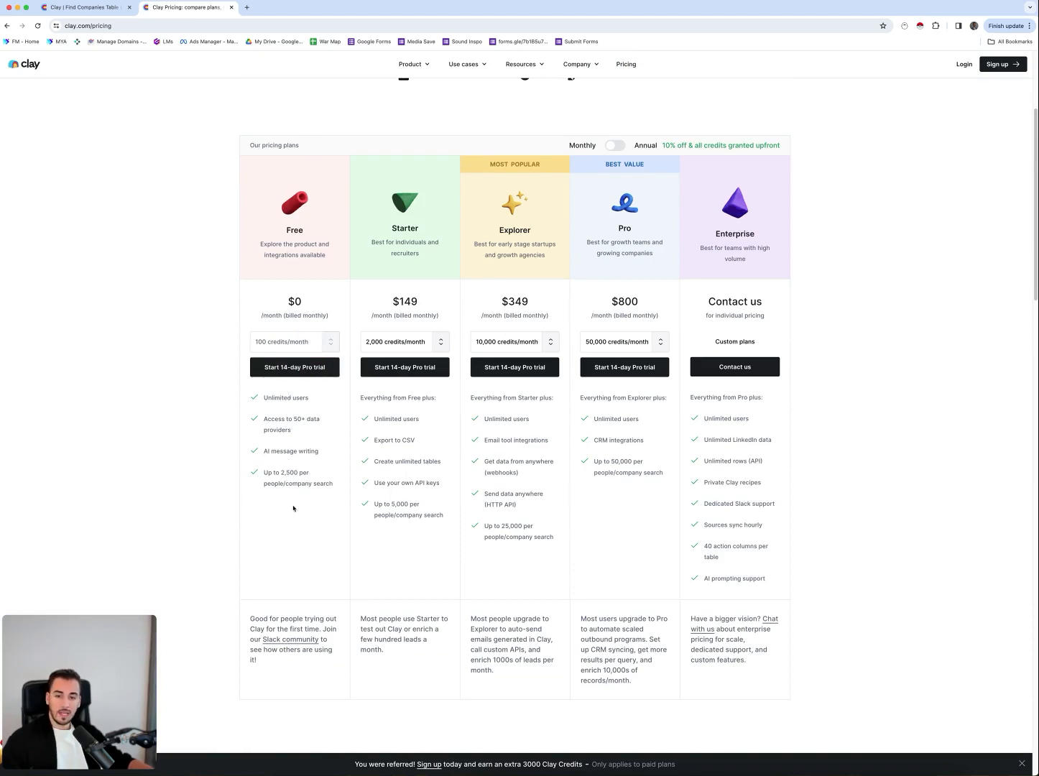
scroll(293, 484, down, 6)
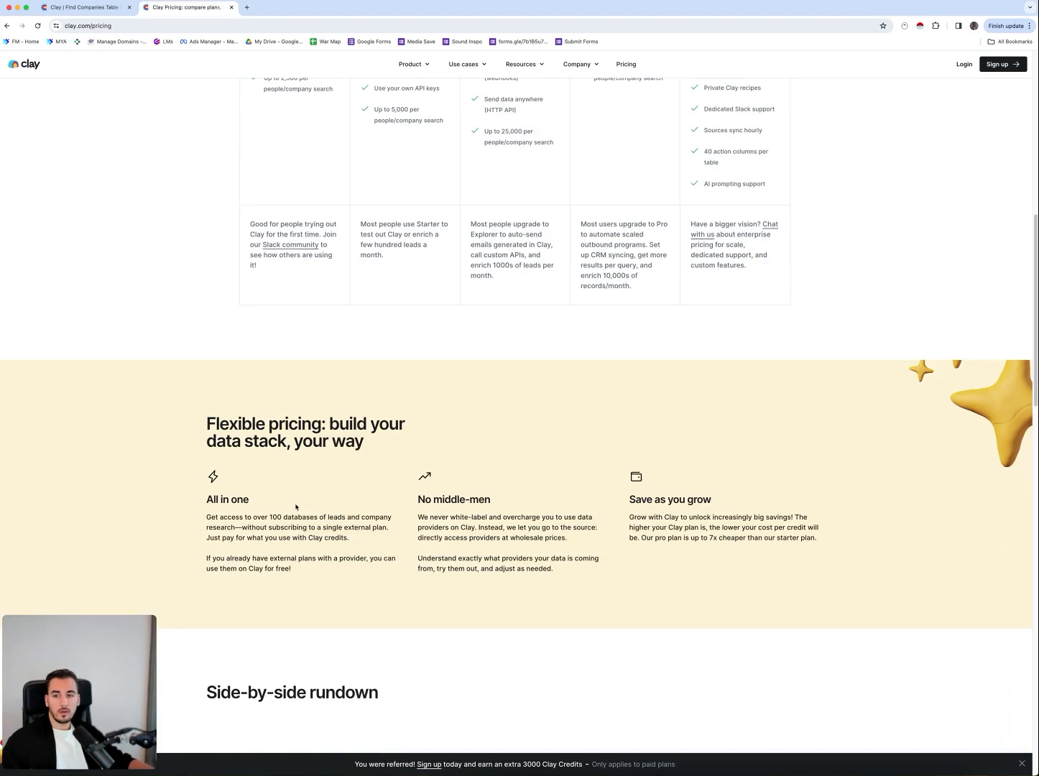
scroll(296, 506, up, 3)
scroll(295, 515, up, 6)
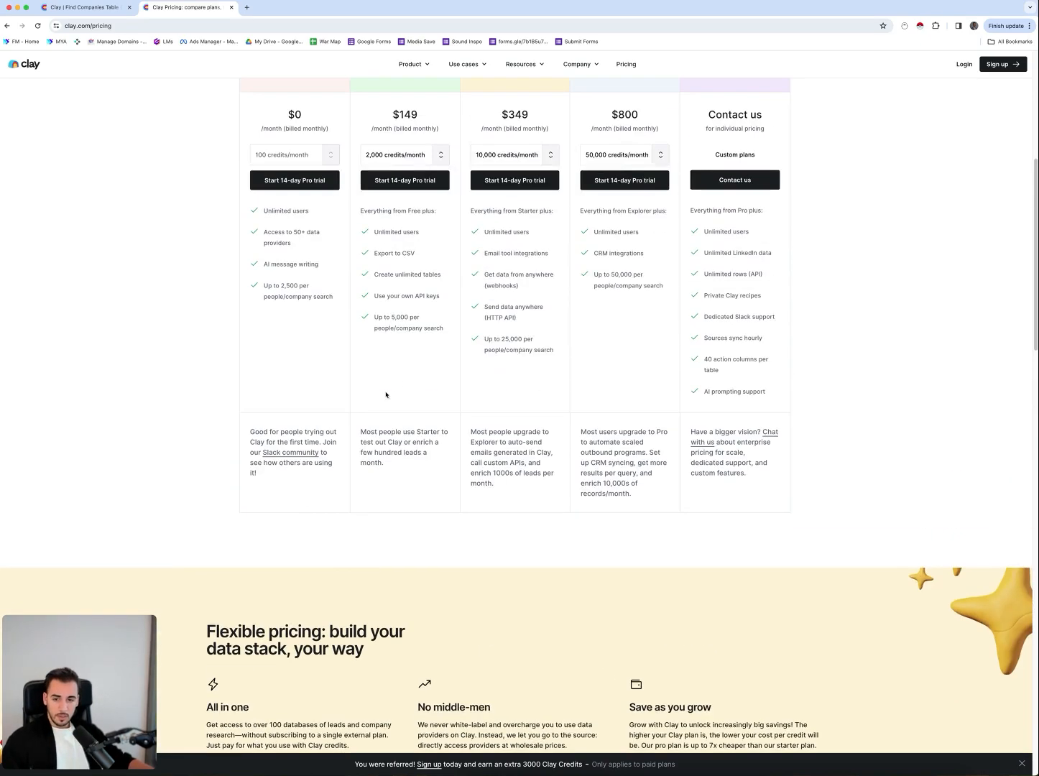
scroll(237, 357, down, 5)
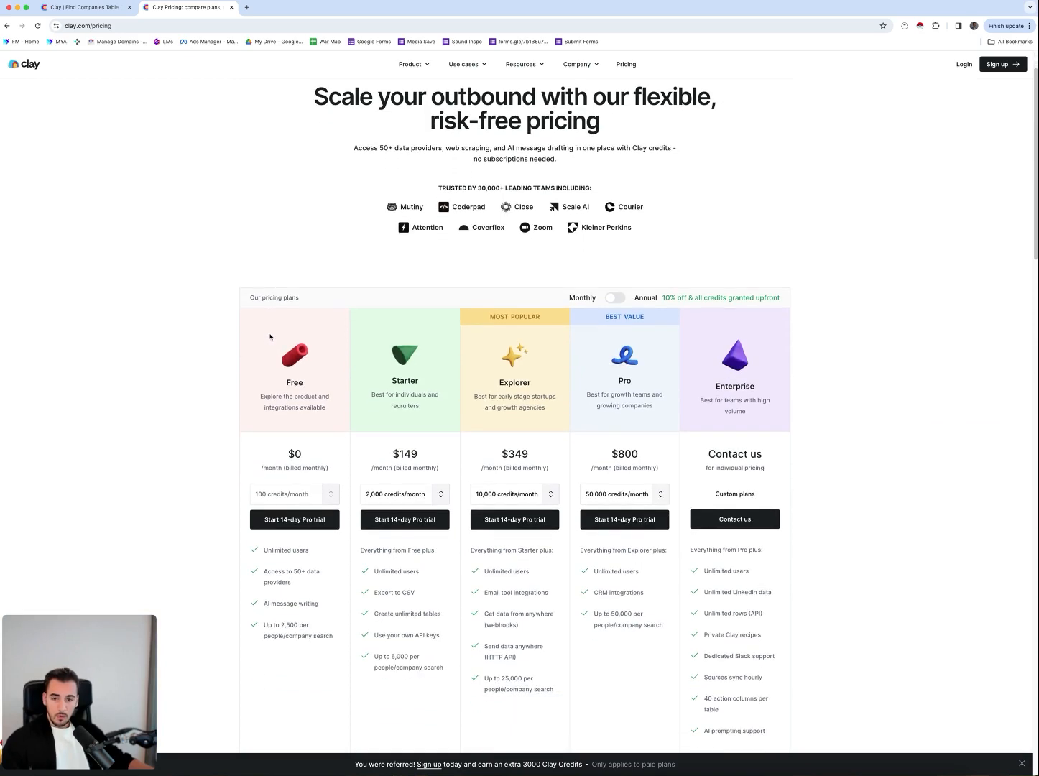
scroll(281, 359, up, 5)
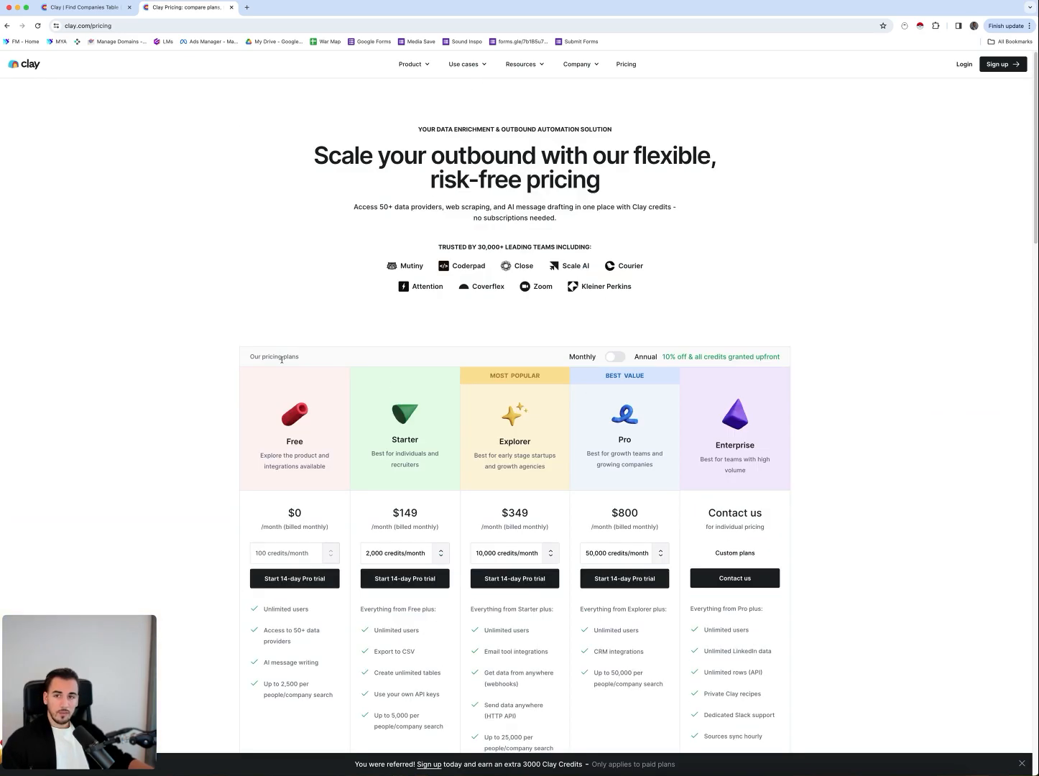
scroll(265, 463, down, 2)
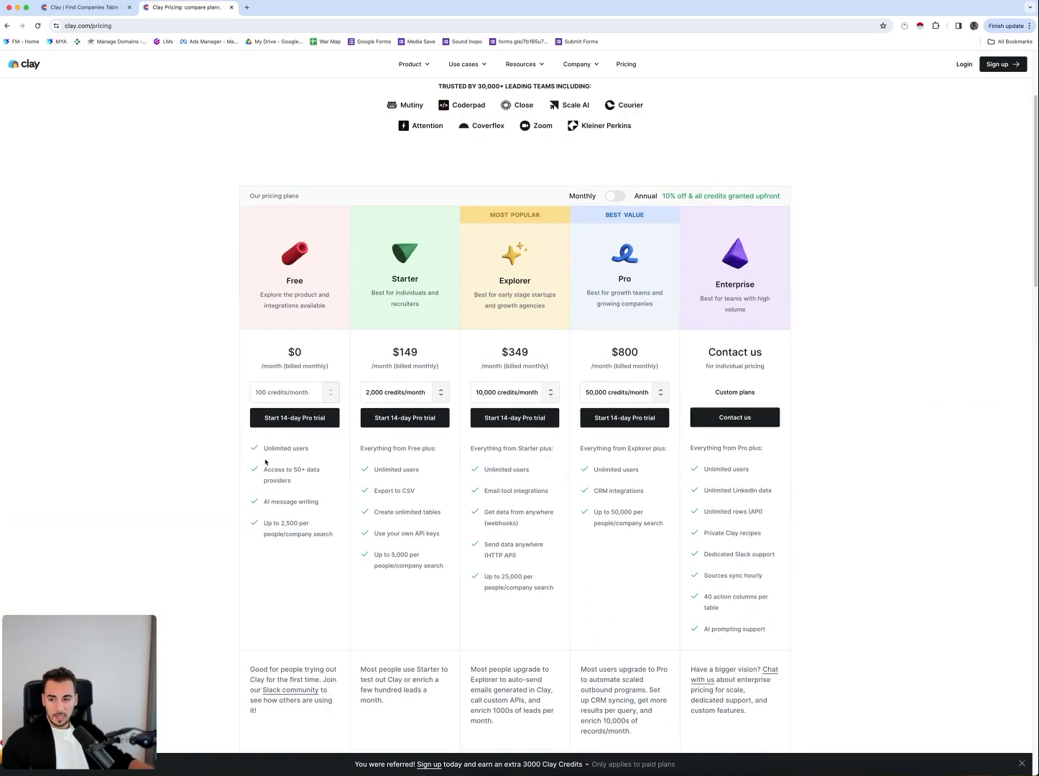
drag(268, 550, 240, 518)
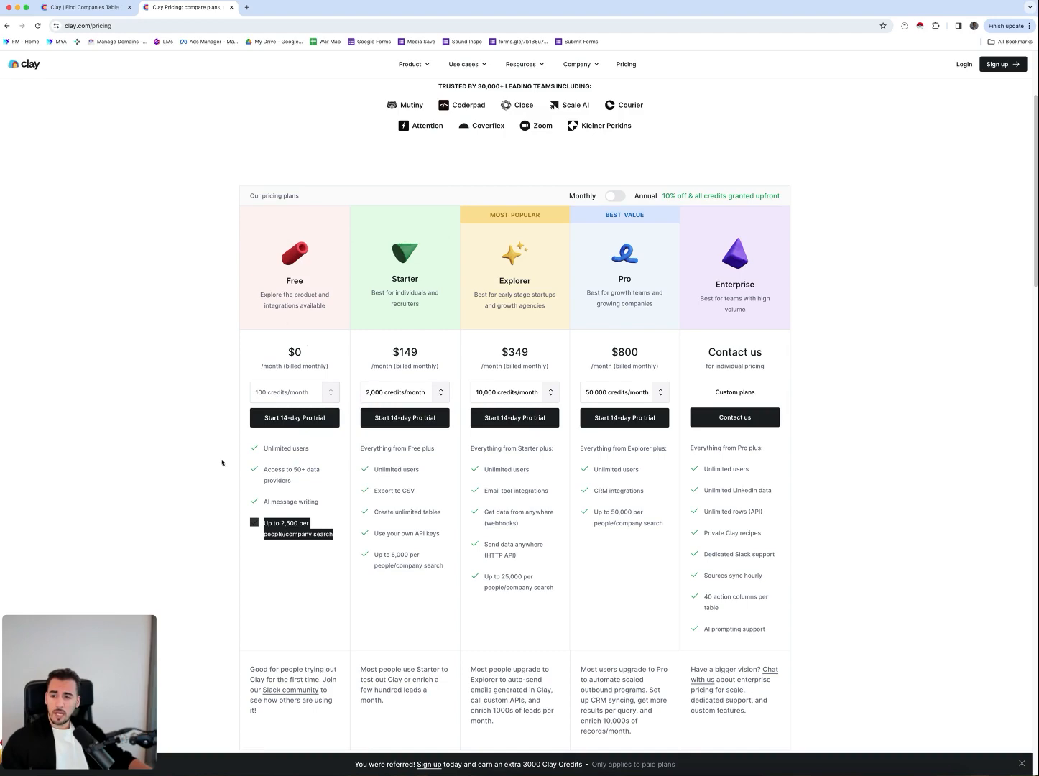
scroll(339, 512, down, 1)
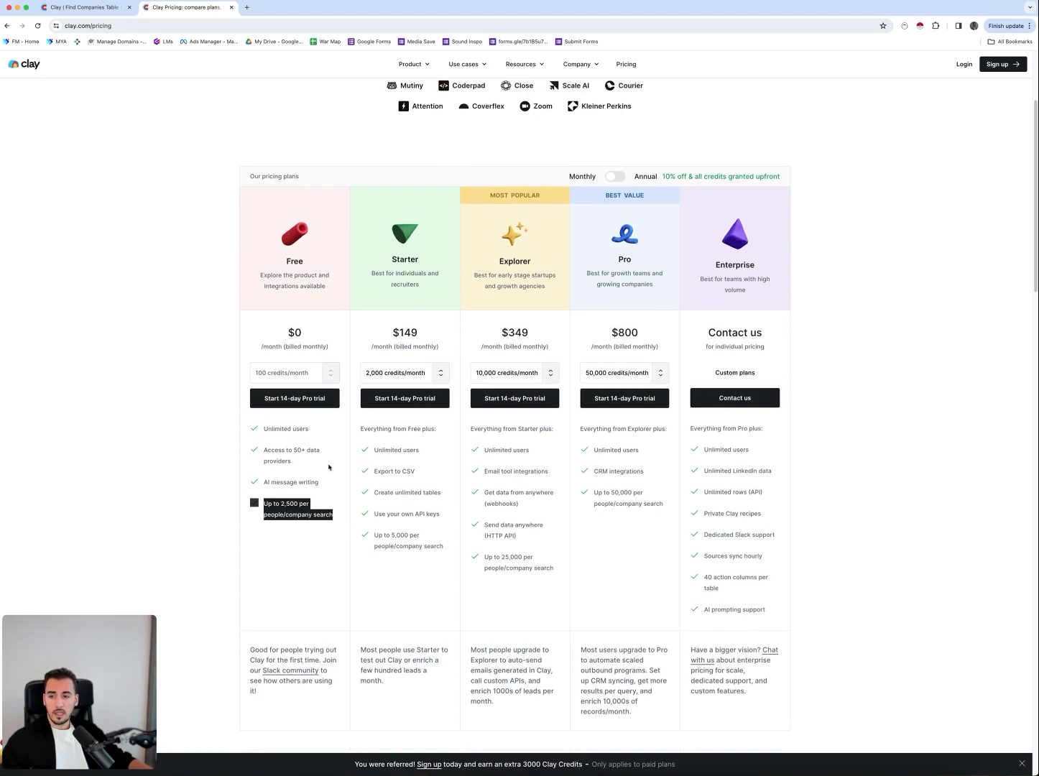
scroll(549, 454, up, 5)
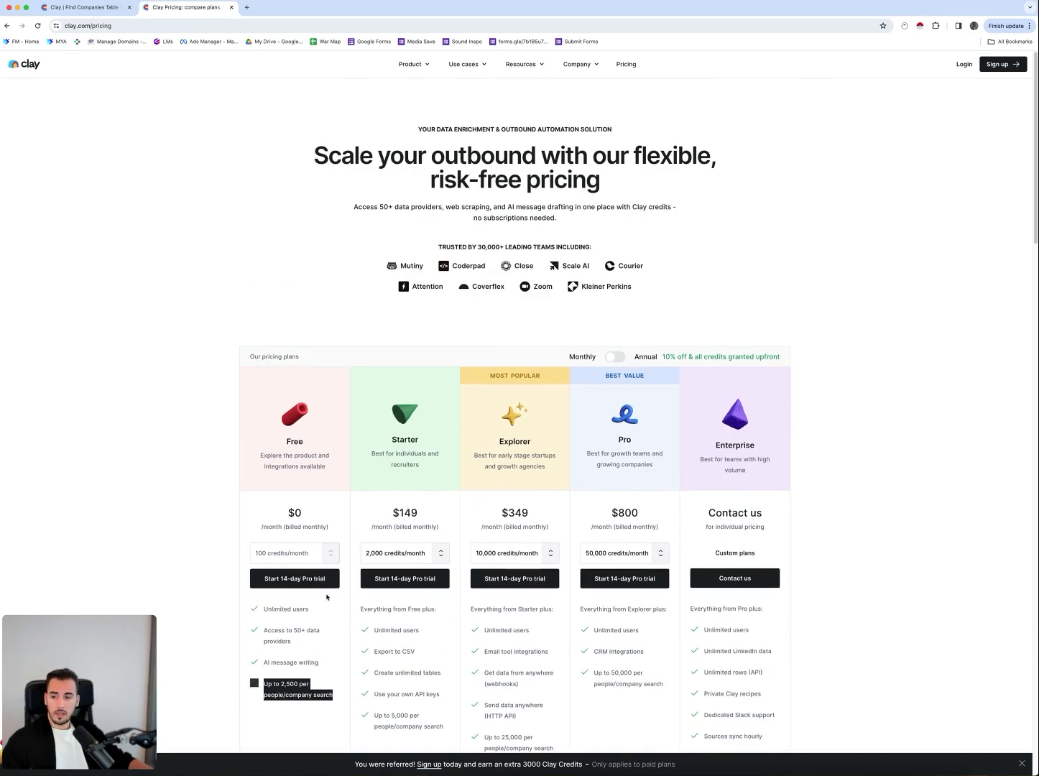
click(302, 556)
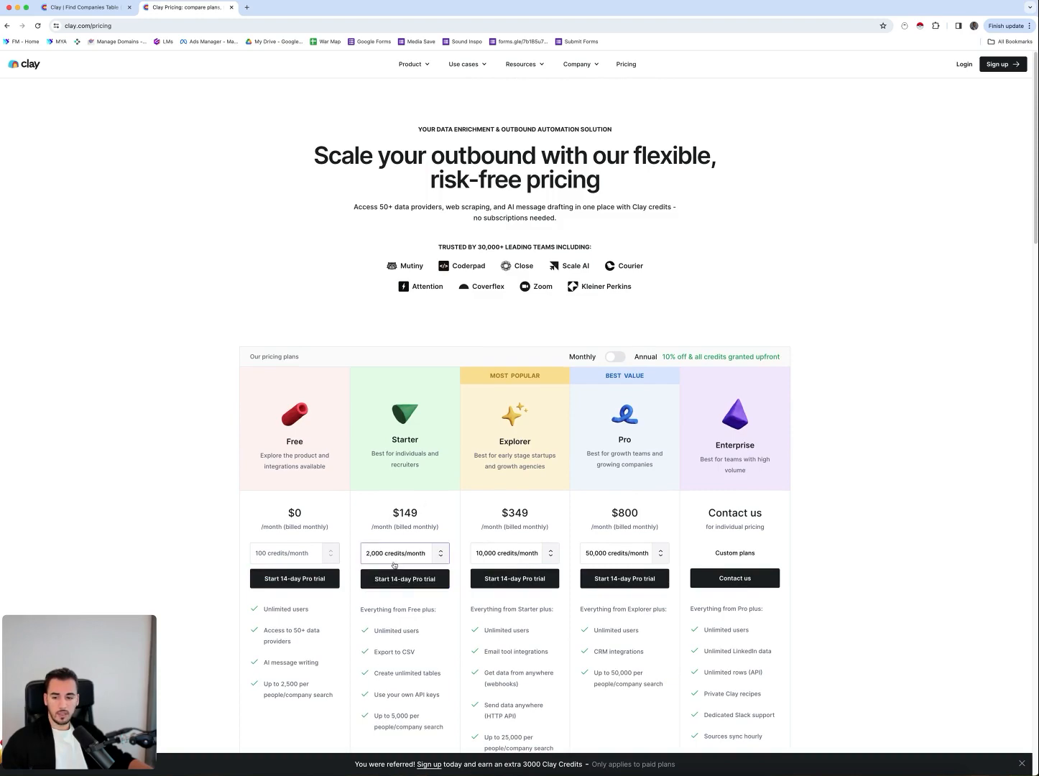
scroll(399, 575, down, 5)
scroll(394, 581, up, 5)
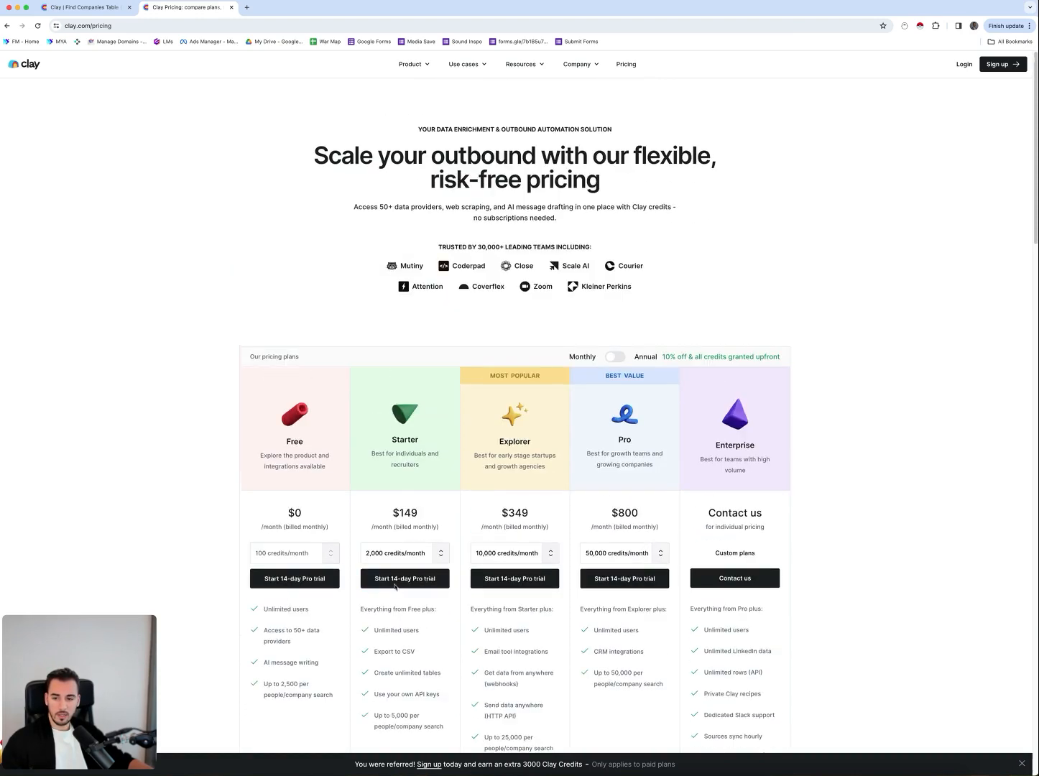
- Go from the companies table to the workspace home, start a new table and look through the available data sources
click(94, 9)
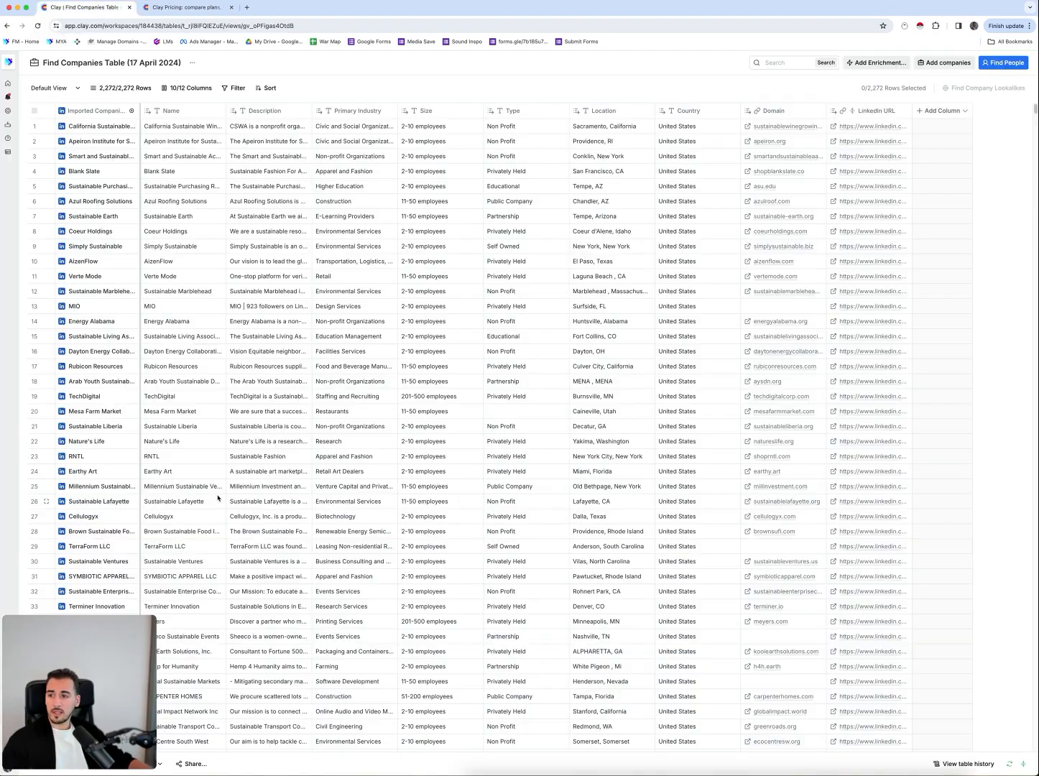
scroll(76, 593, up, 9)
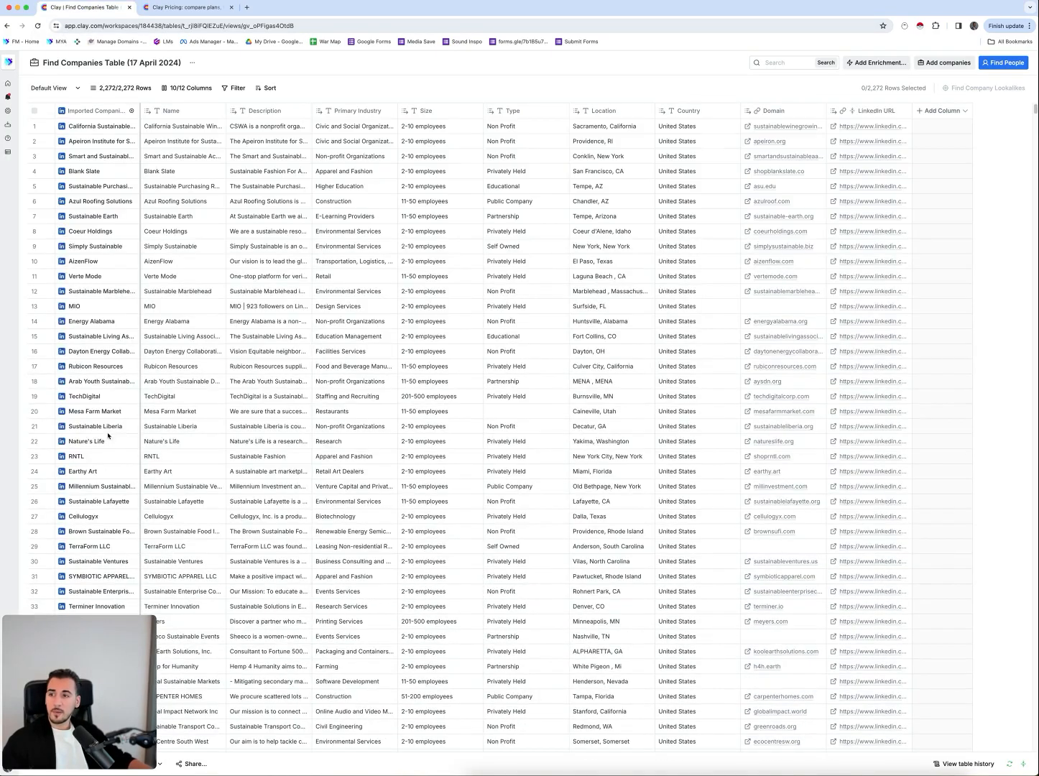
click(16, 85)
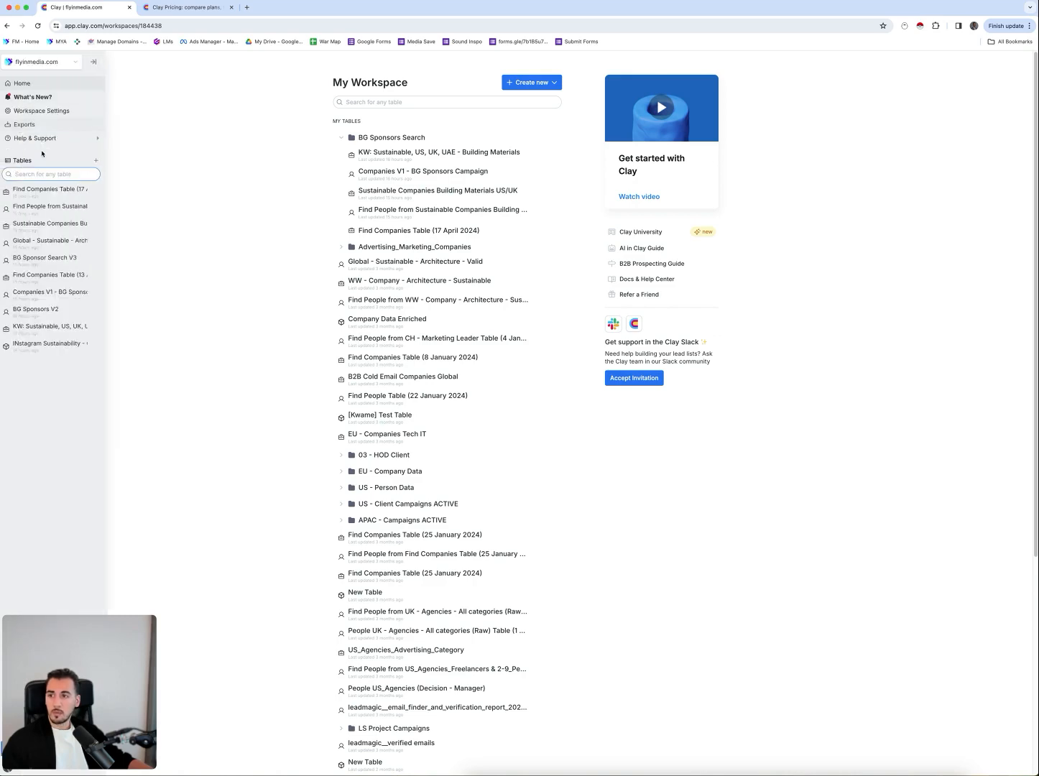
click(529, 83)
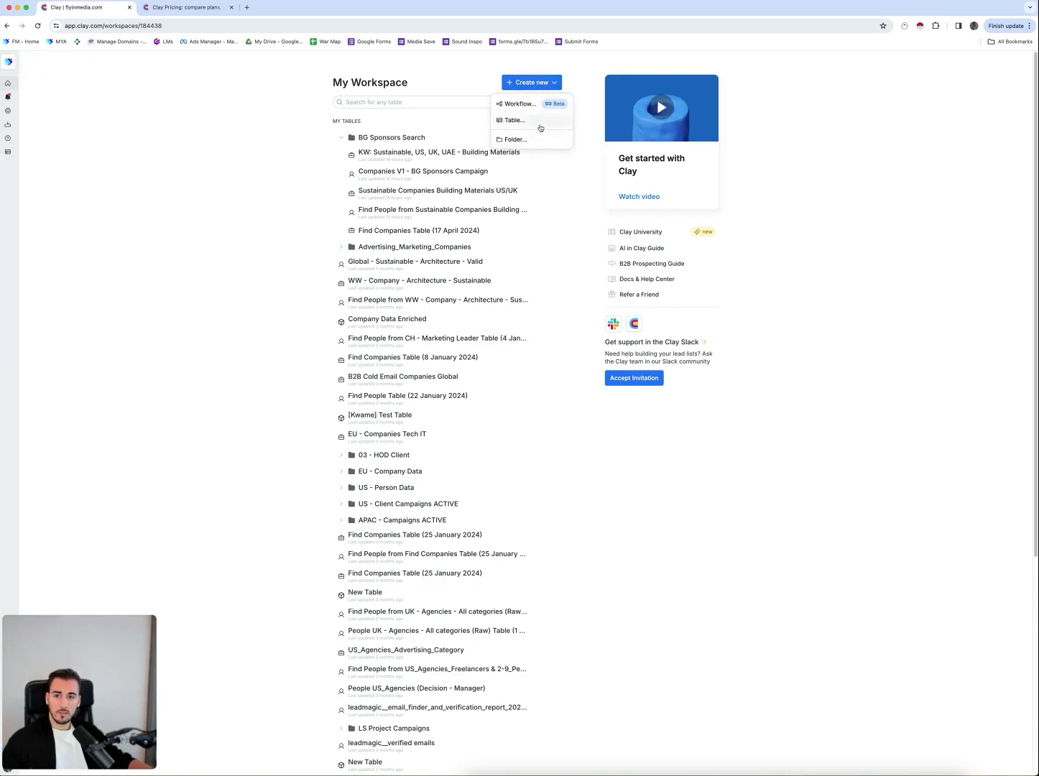
click(541, 128)
scroll(556, 466, down, 1)
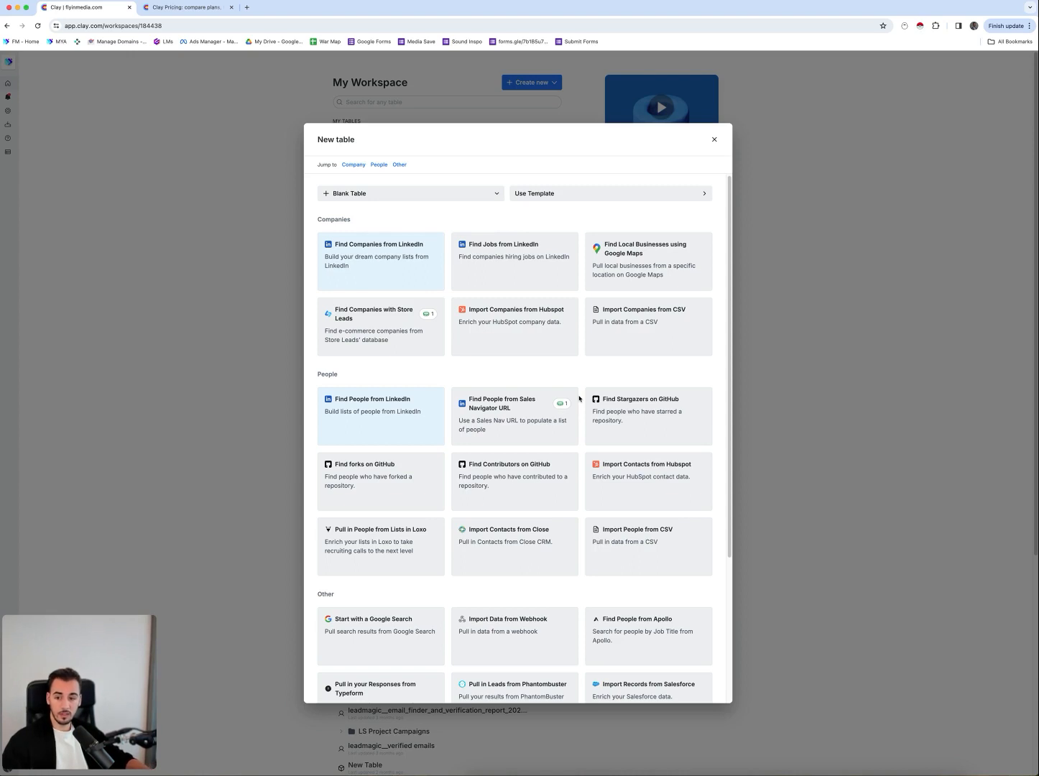
scroll(593, 363, down, 2)
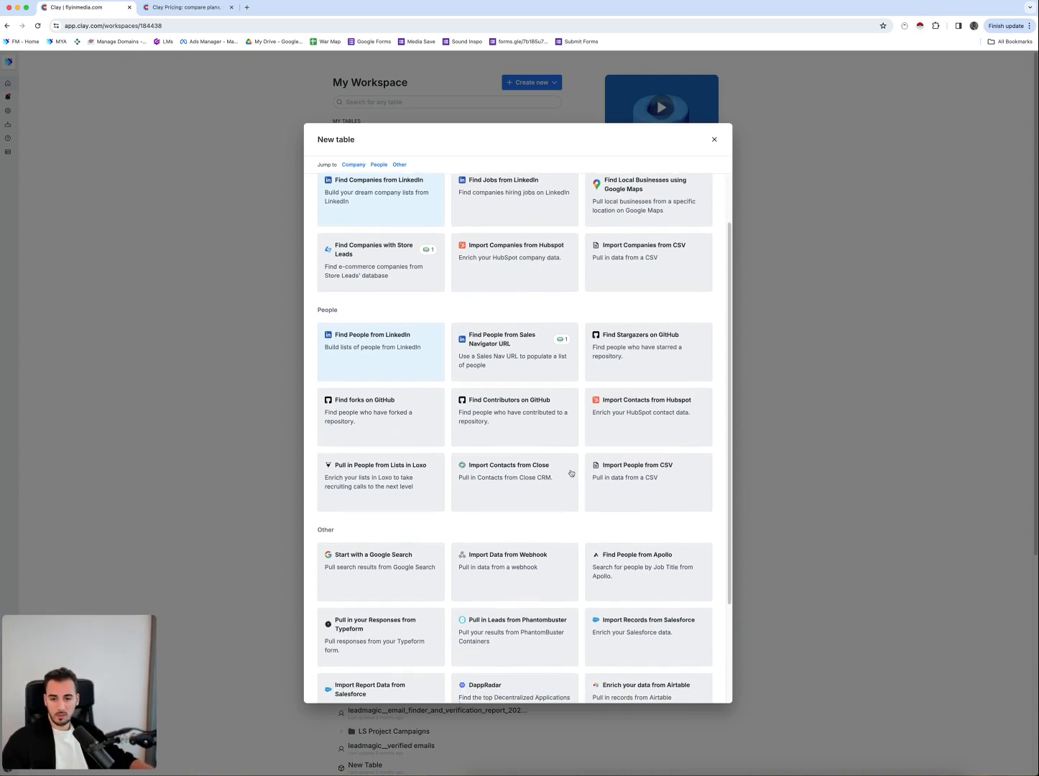
scroll(440, 468, up, 3)
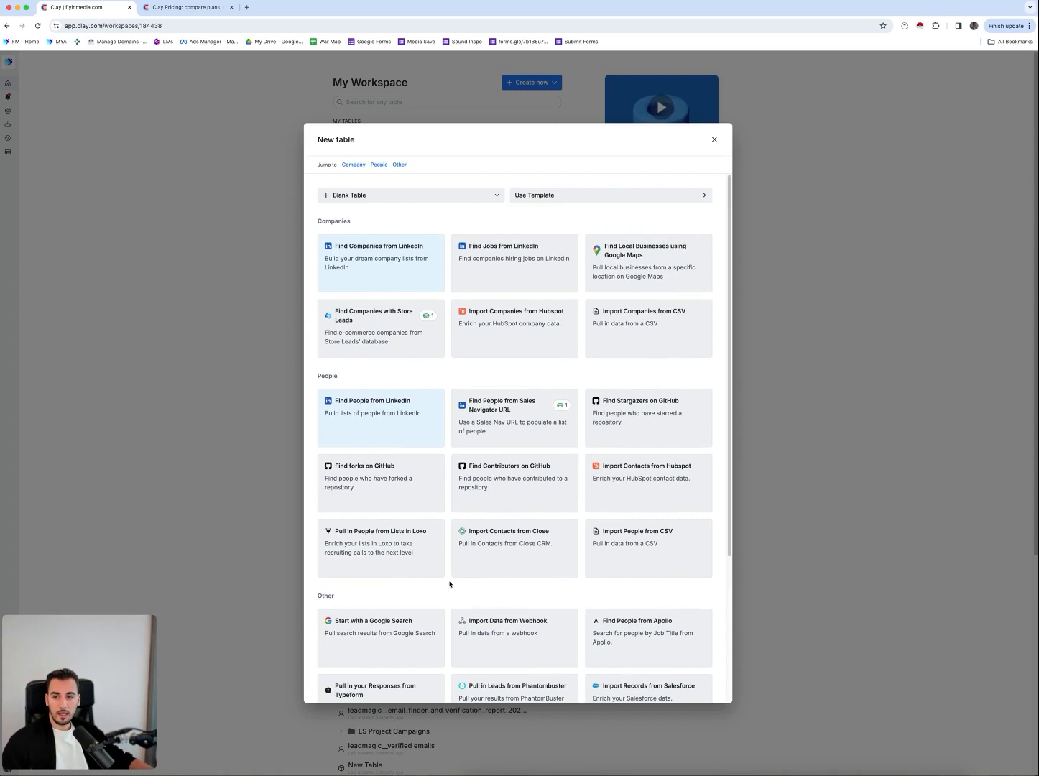
- Choose Find Companies from LinkedIn as the table source and enter patagonia.com as the lookalike company
click(374, 260)
scroll(304, 364, down, 3)
scroll(305, 368, up, 3)
click(297, 279)
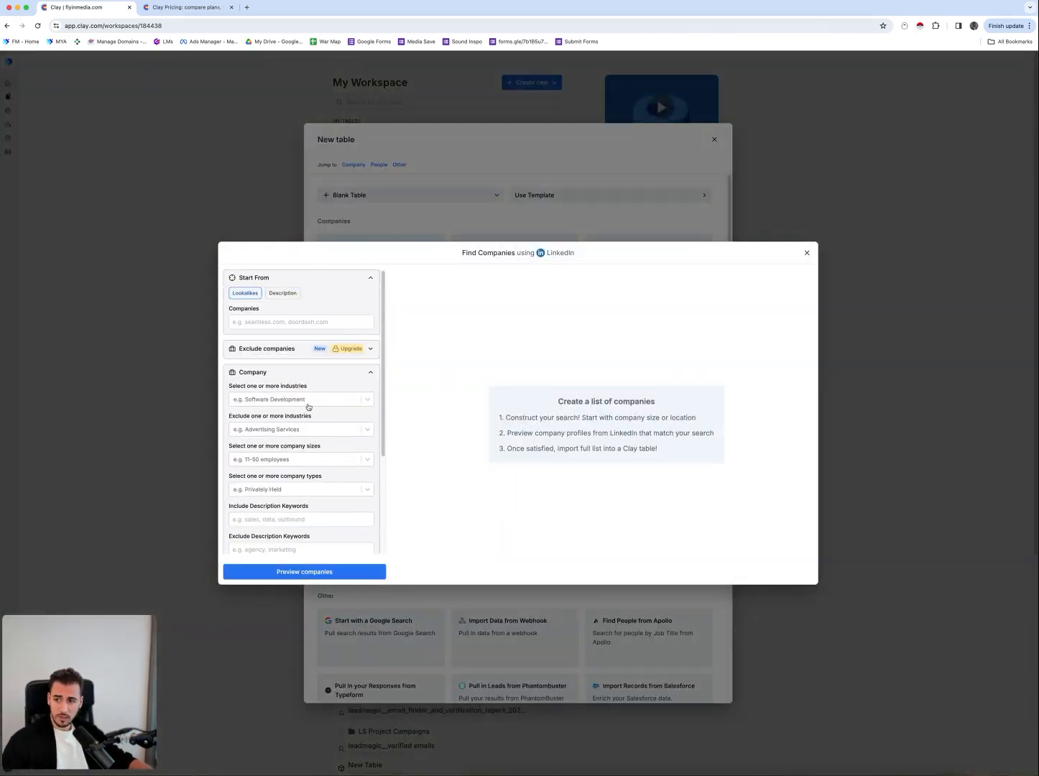
click(294, 321)
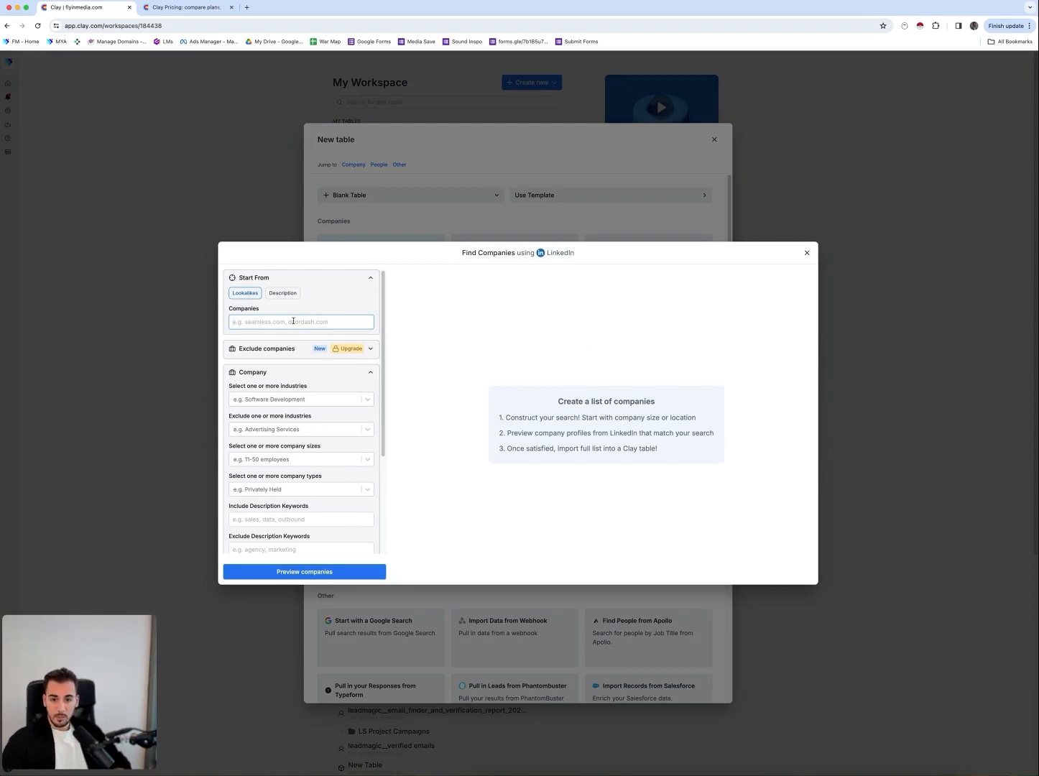
text(patago)
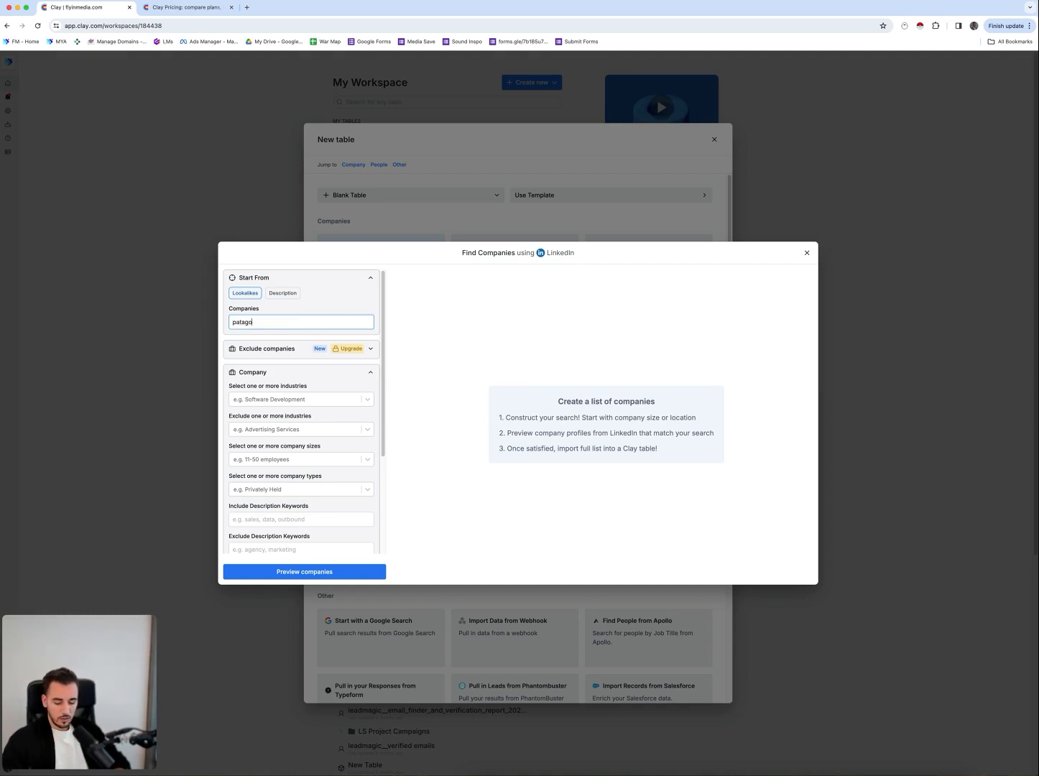
text(nia.com)
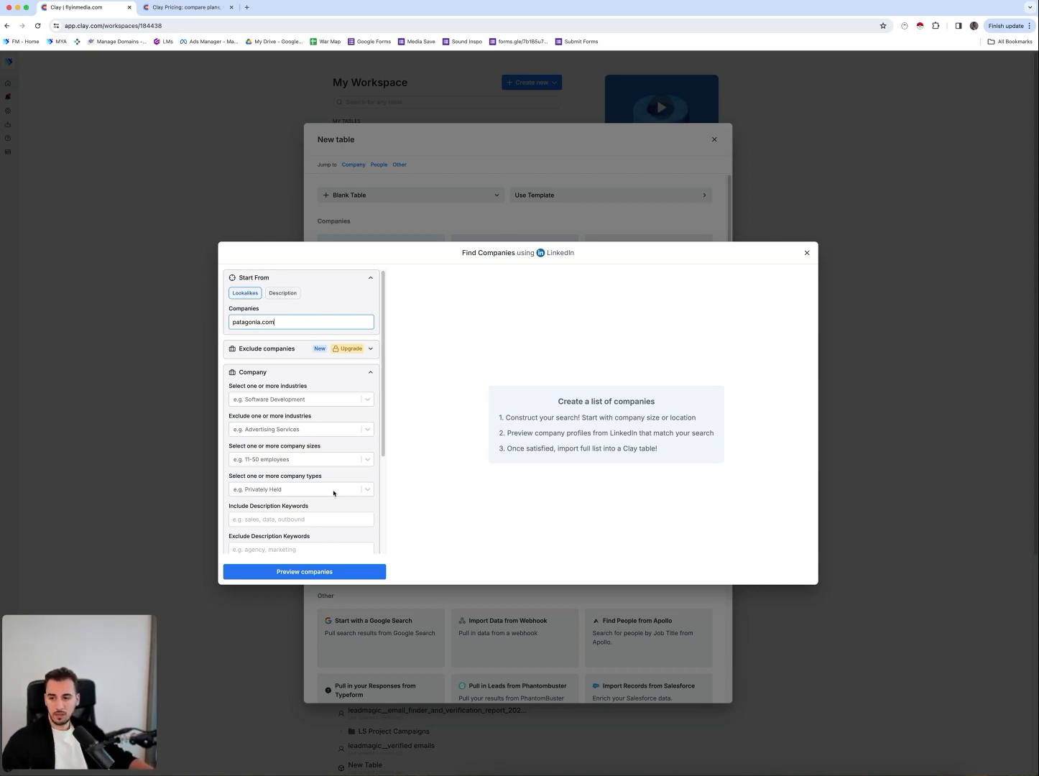
- Check the search's location filter and preview the companies similar to patagonia.com
scroll(231, 451, down, 3)
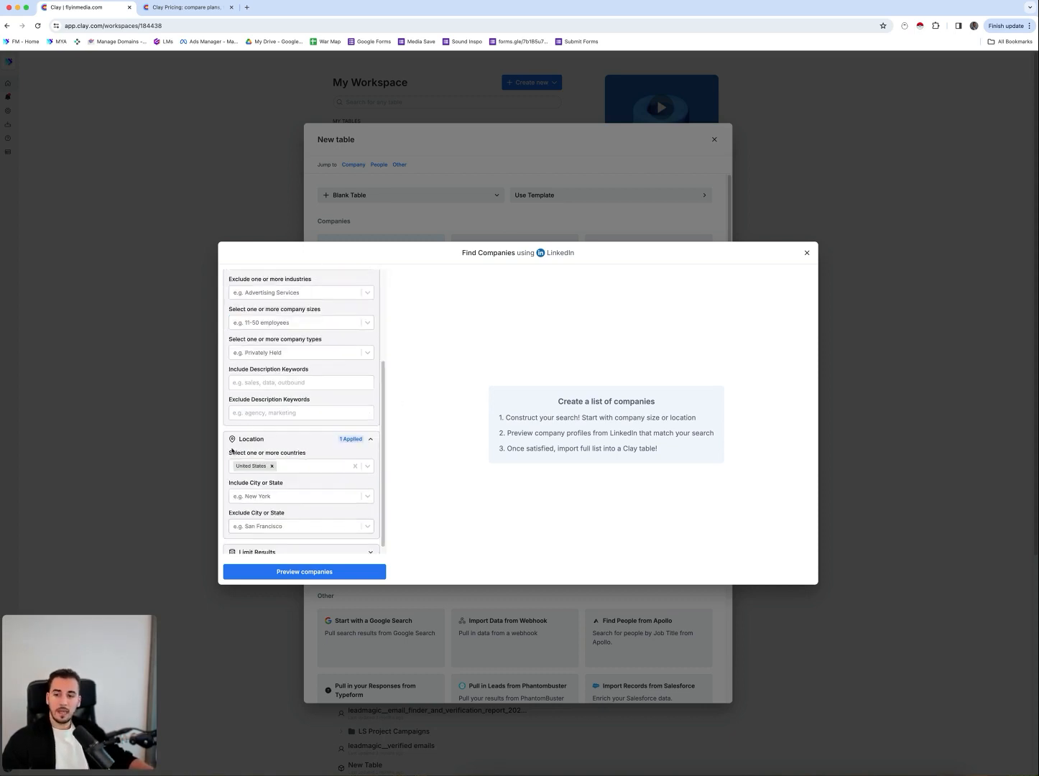
click(304, 467)
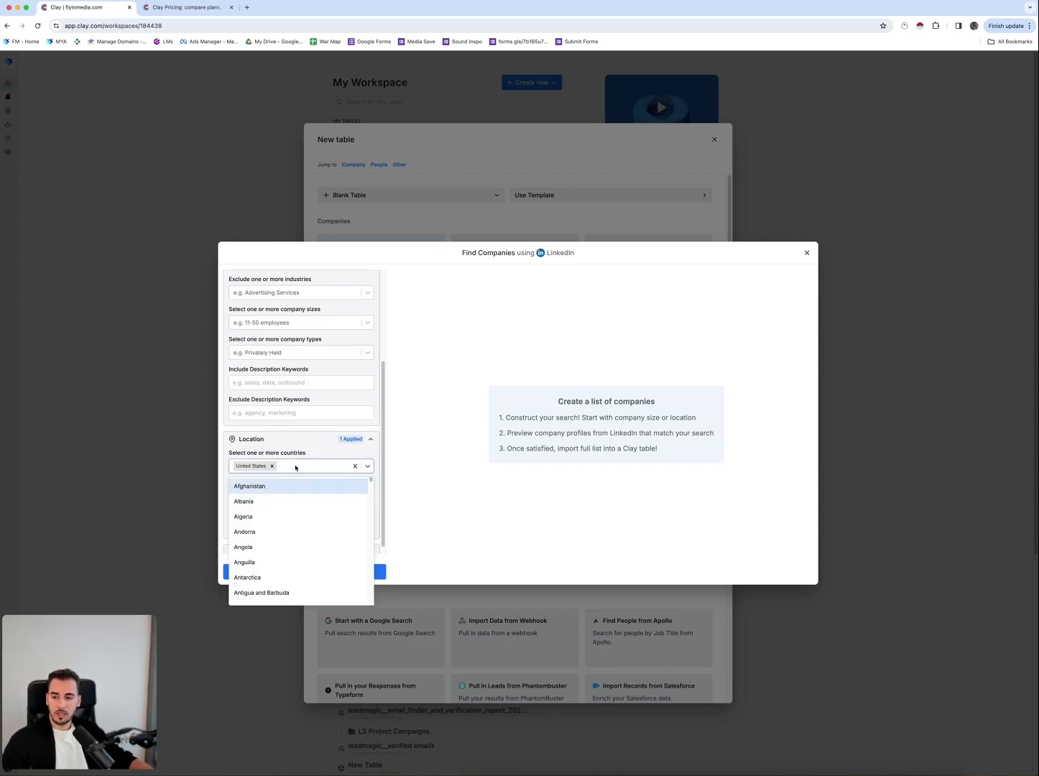
click(310, 447)
scroll(302, 553, down, 1)
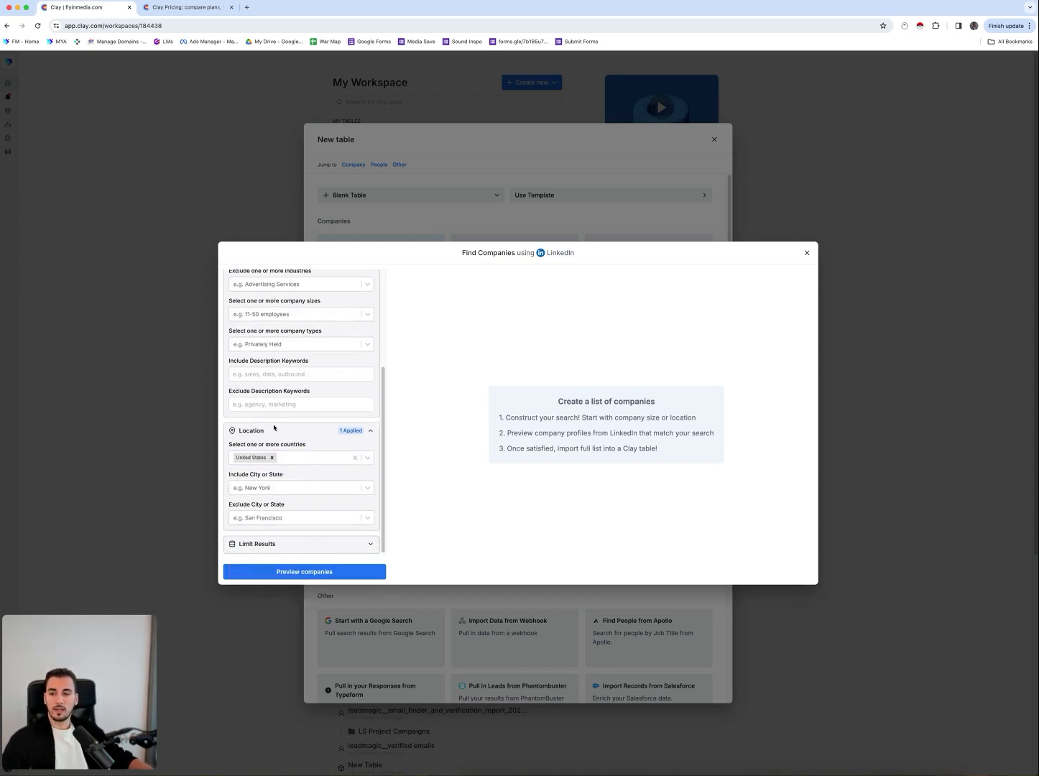
scroll(302, 431, up, 3)
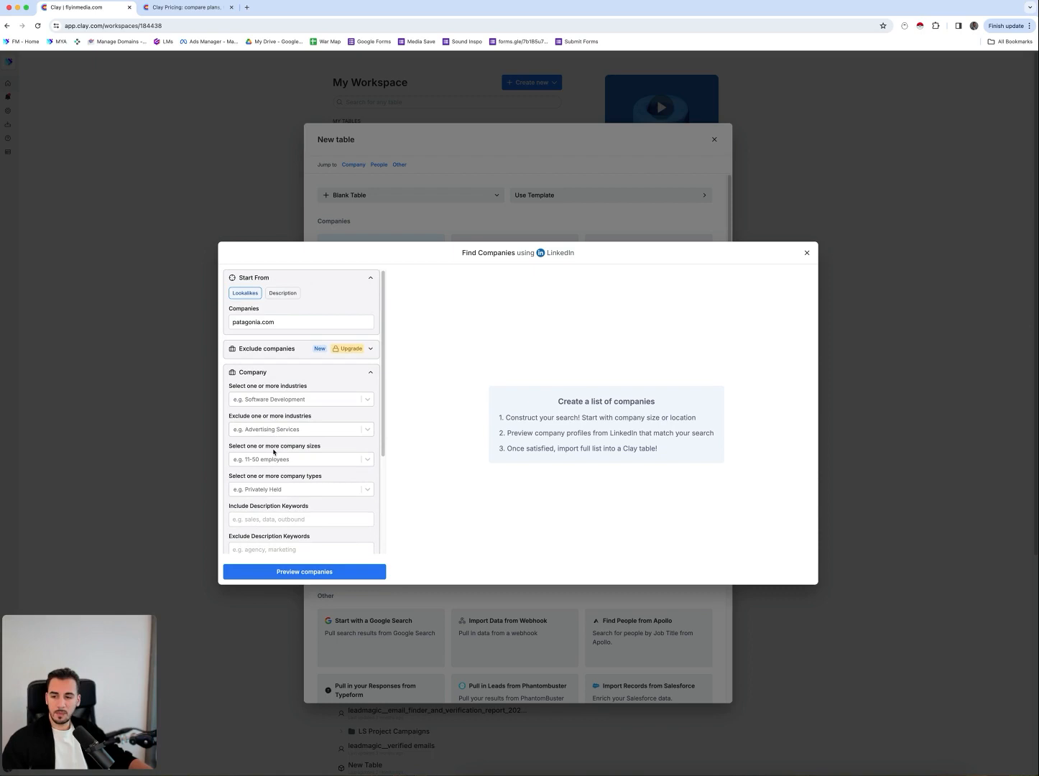
click(297, 574)
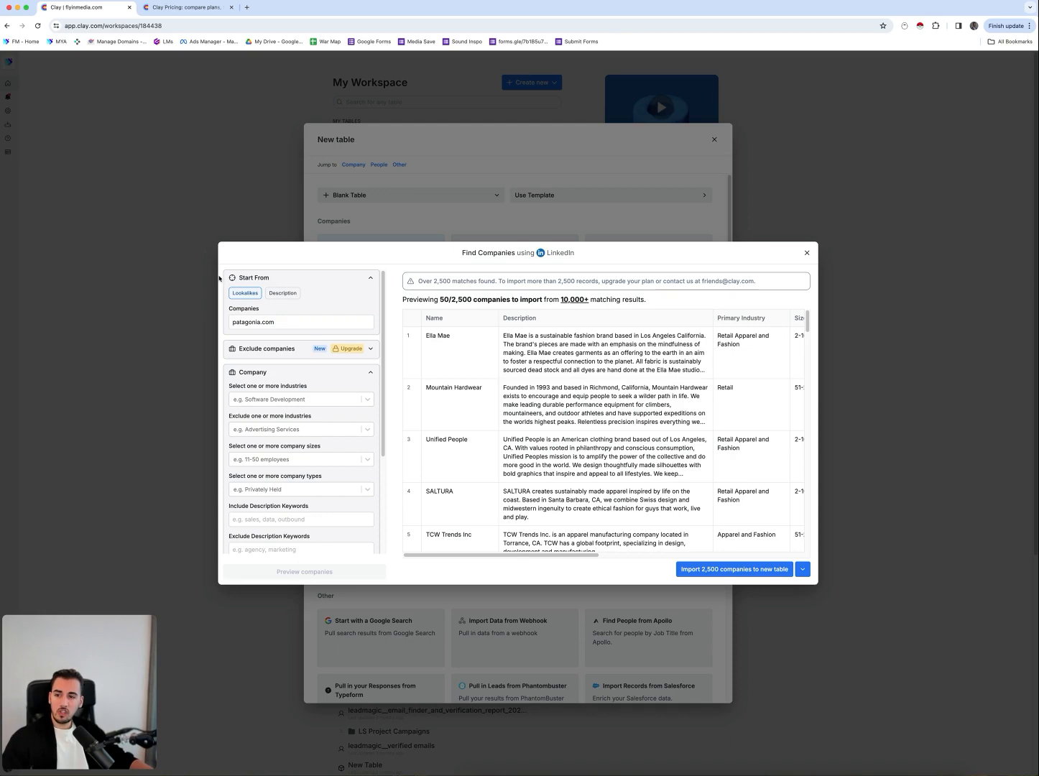
- Review the previewed companies from first to last and check the exact total of matching results
scroll(757, 374, down, 8)
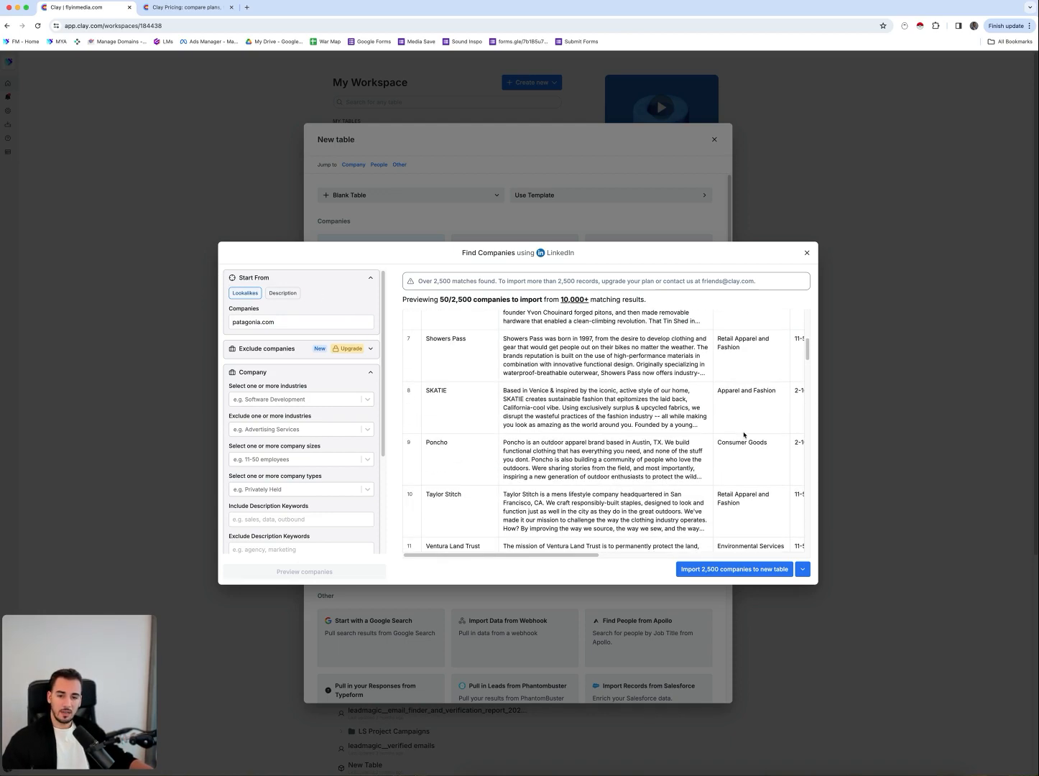
scroll(744, 433, down, 4)
scroll(752, 475, down, 15)
scroll(744, 471, down, 15)
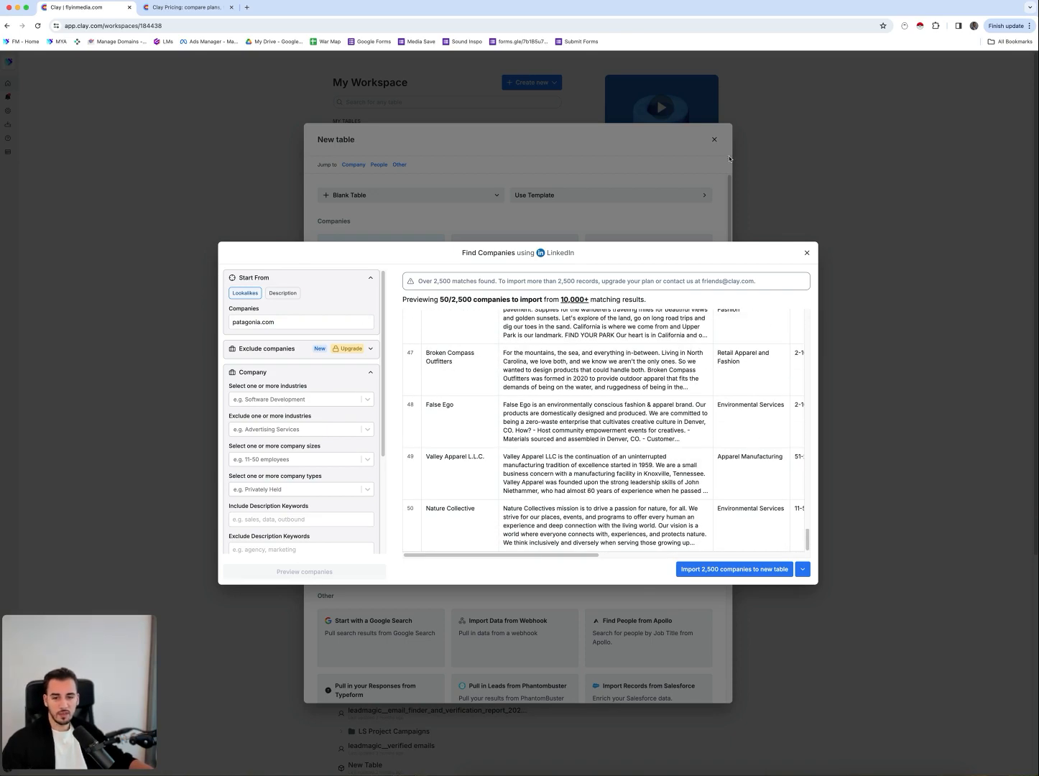
scroll(738, 493, up, 12)
scroll(738, 493, up, 20)
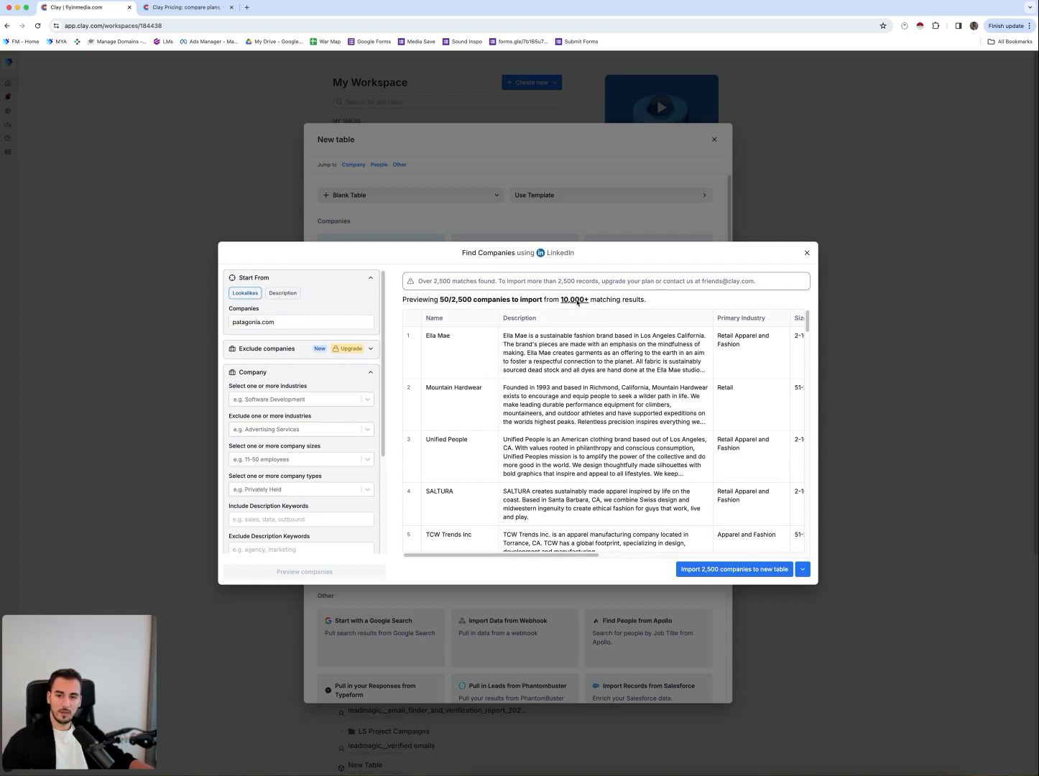
mouse_move(577, 302)
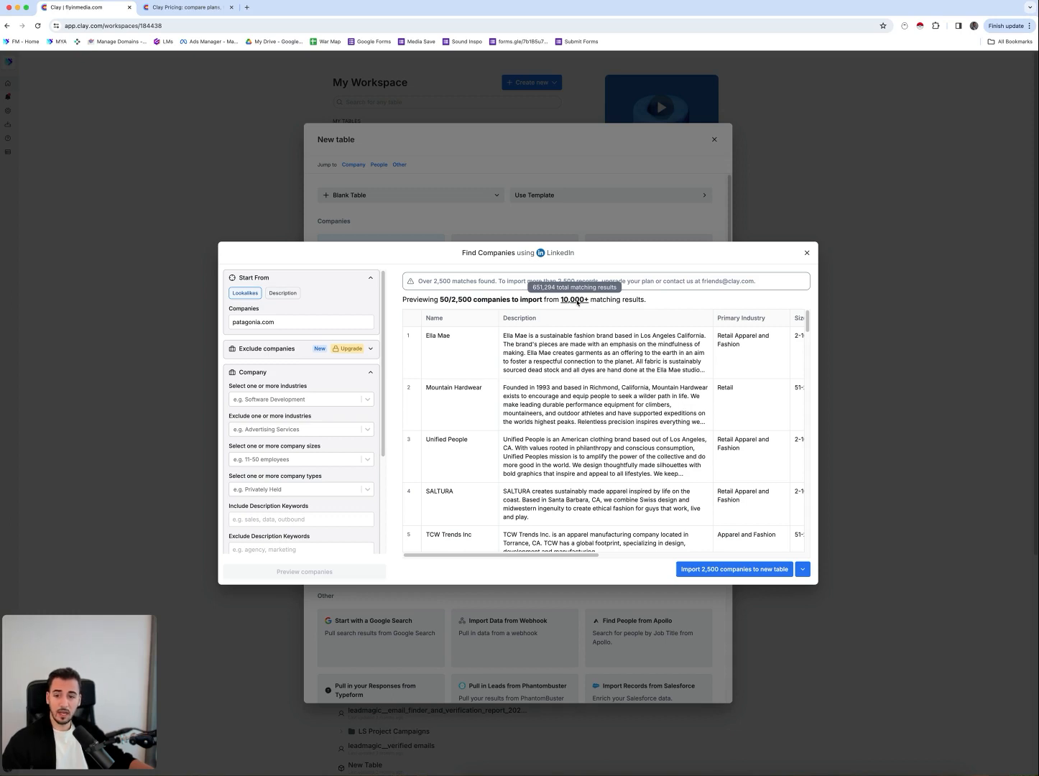
- Check how many companies can be imported and examine the company, location and result-limit filters of the search
scroll(273, 480, down, 5)
scroll(273, 480, up, 5)
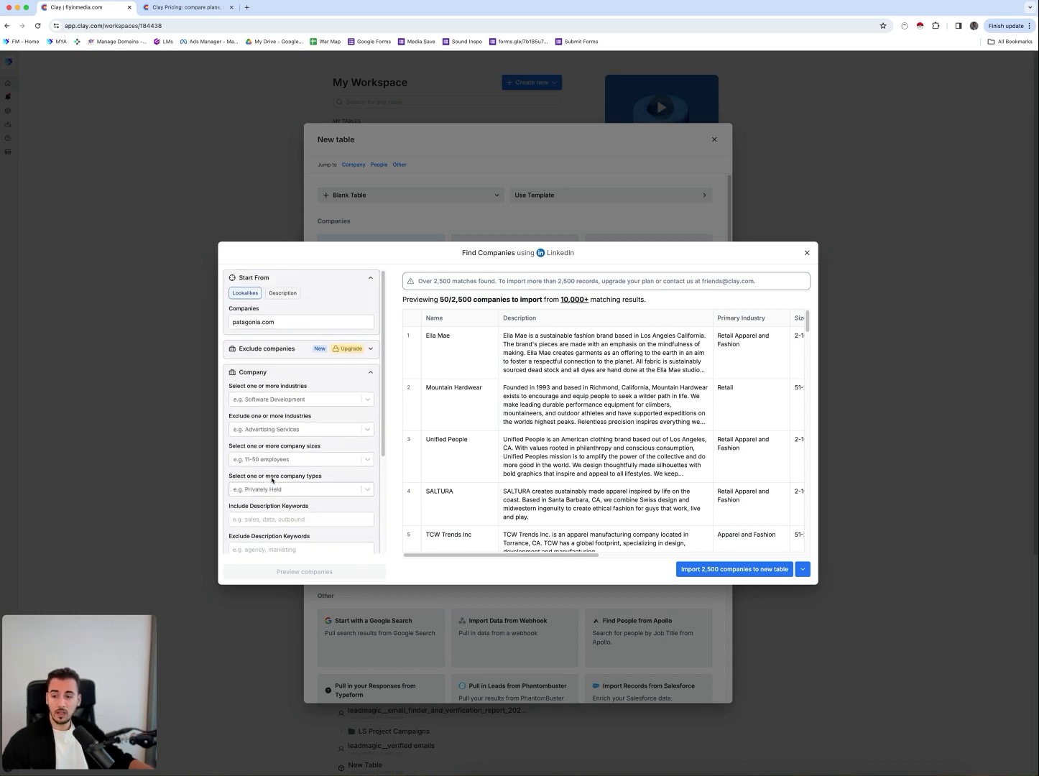
drag(452, 299, 472, 299)
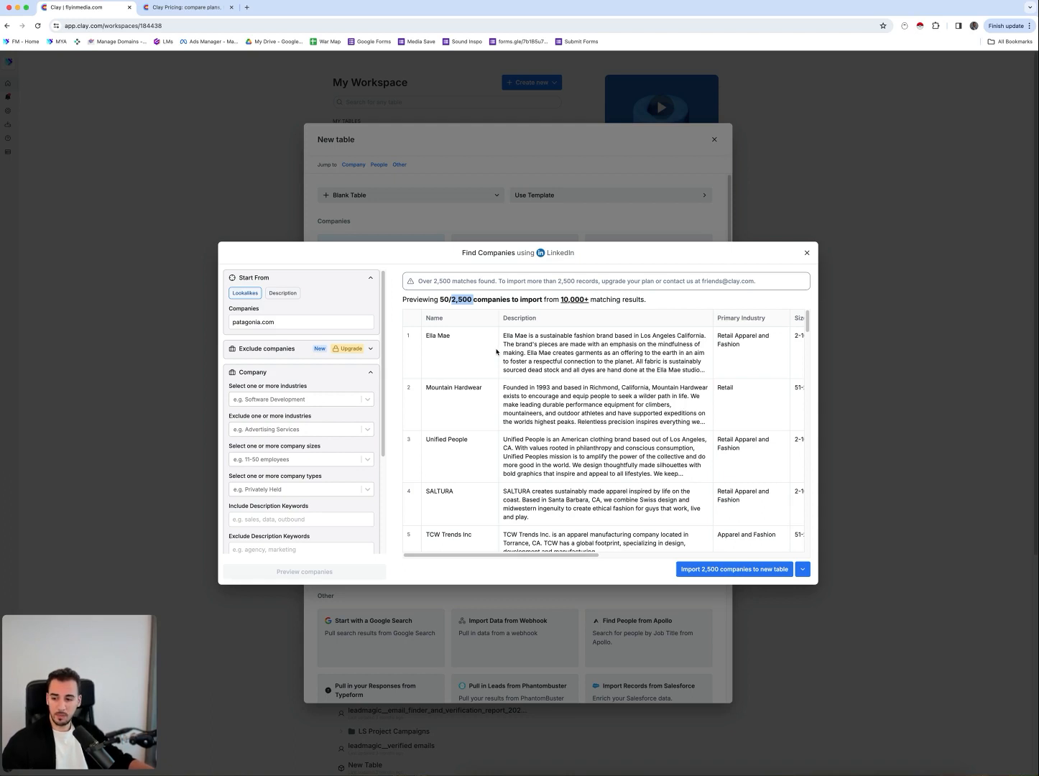
scroll(332, 417, down, 2)
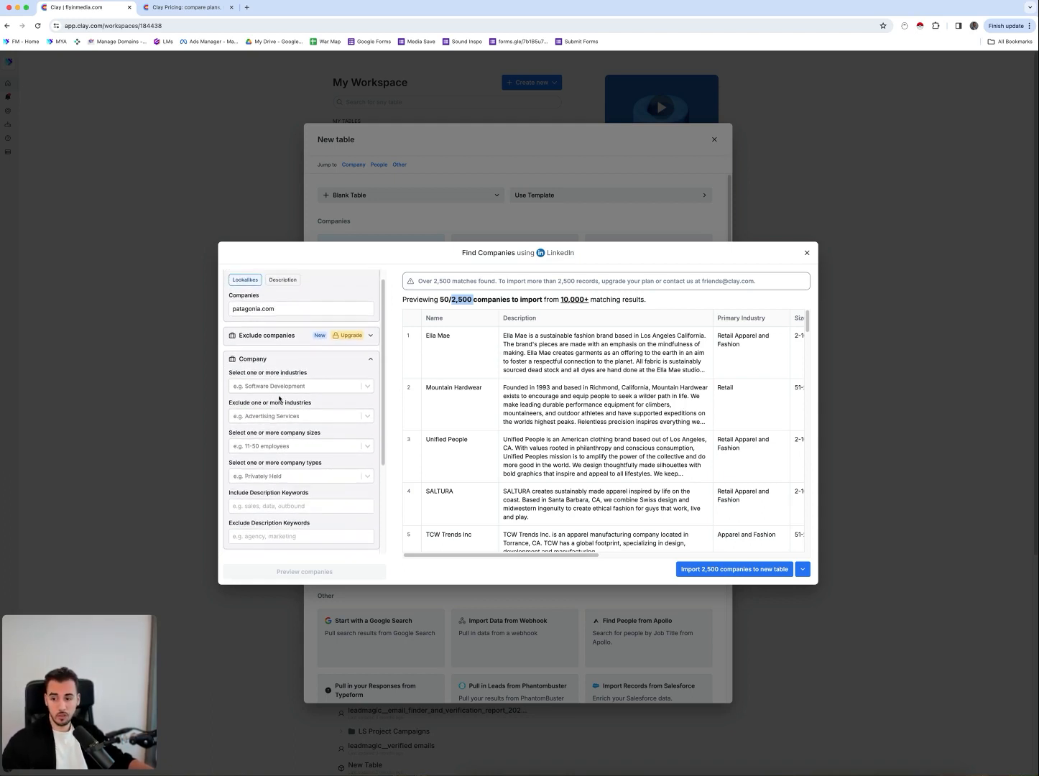
scroll(311, 398, down, 3)
scroll(311, 398, down, 3)
scroll(309, 439, up, 4)
scroll(288, 475, down, 4)
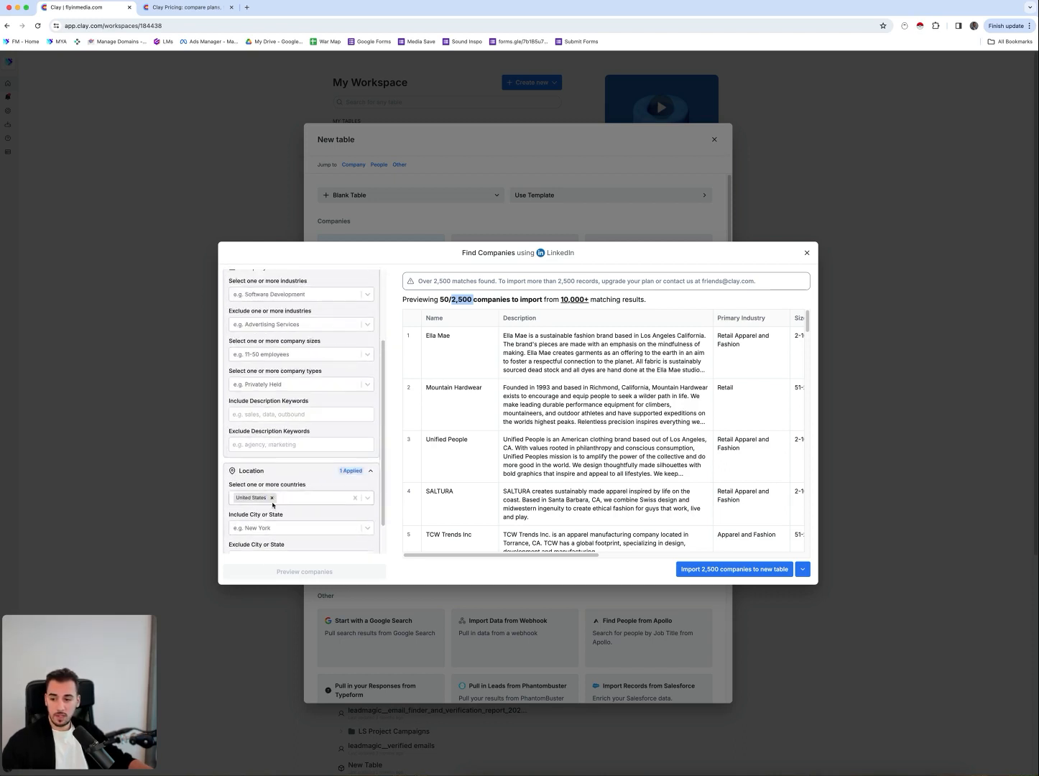
scroll(273, 510, down, 3)
scroll(287, 432, up, 5)
scroll(304, 398, down, 1)
click(294, 323)
scroll(288, 403, down, 5)
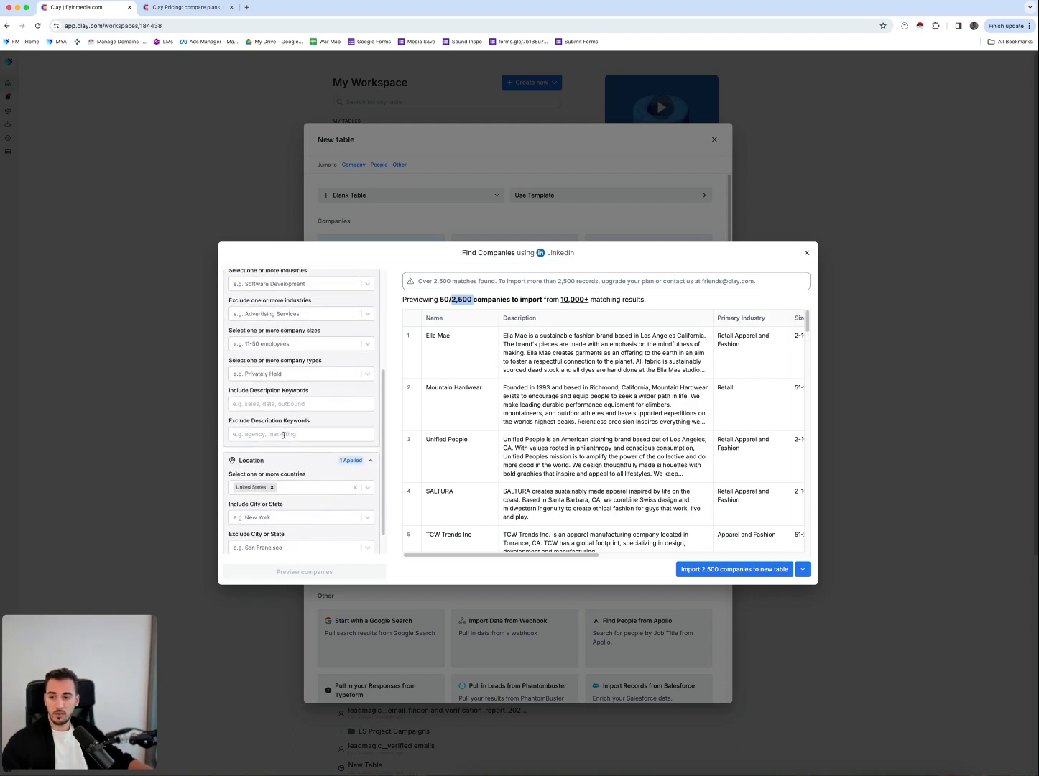
- Add "sustainable" as an included description keyword for the company search
scroll(283, 435, up, 1)
click(295, 440)
scroll(328, 441, up, 2)
click(306, 428)
text(sustainable)
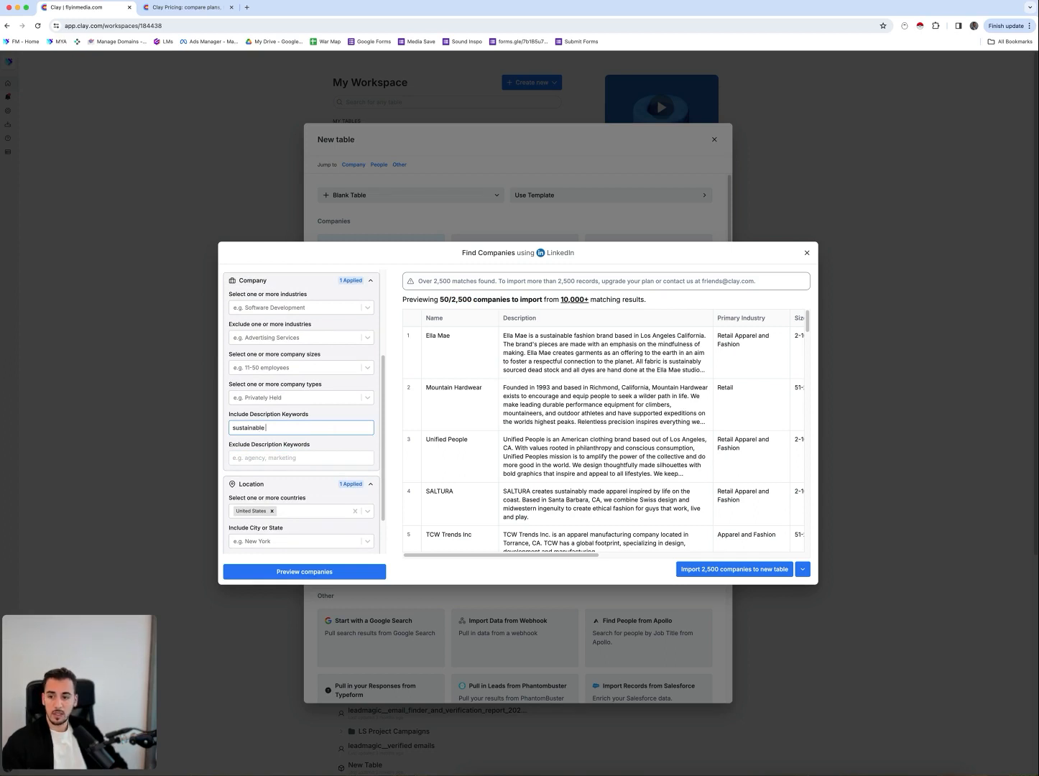
key(Return)
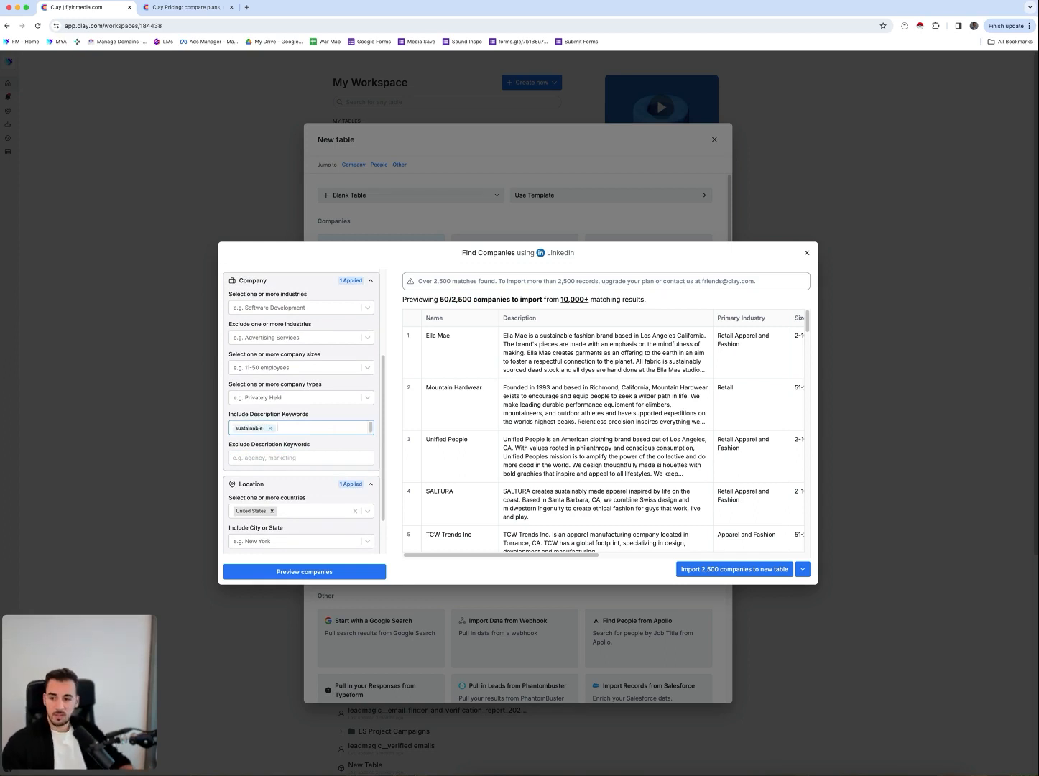
- Limit the company search to the industries Retail and Retail Apparel and Fashion
scroll(327, 452, down, 2)
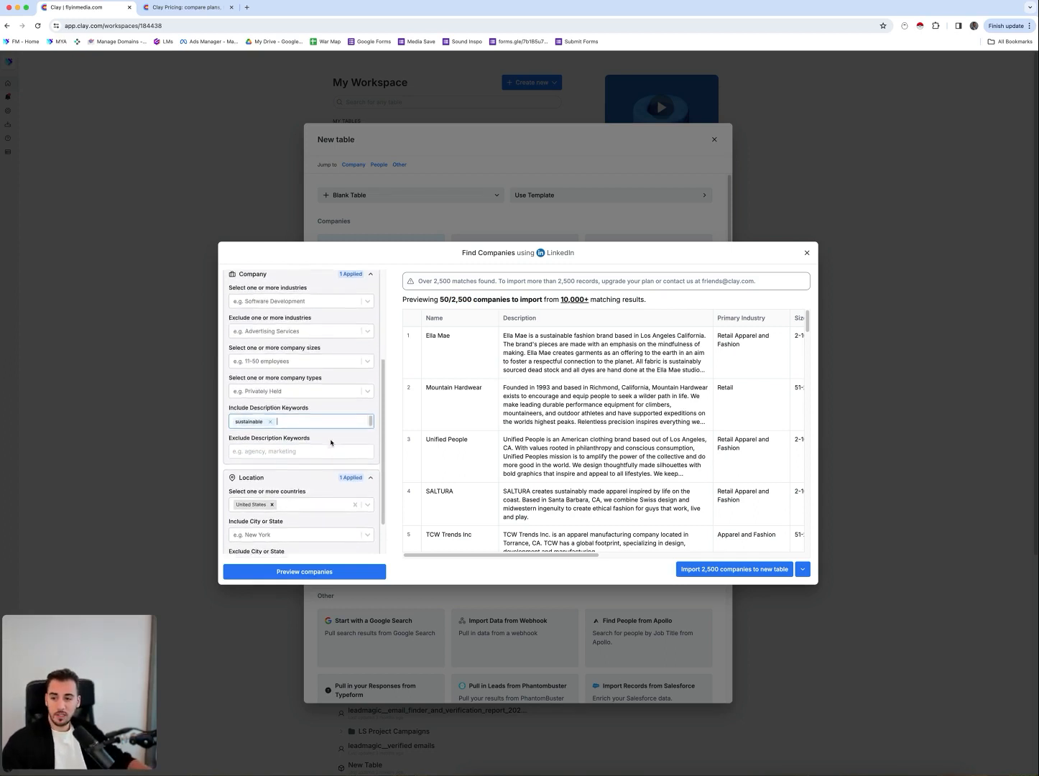
scroll(327, 476, down, 2)
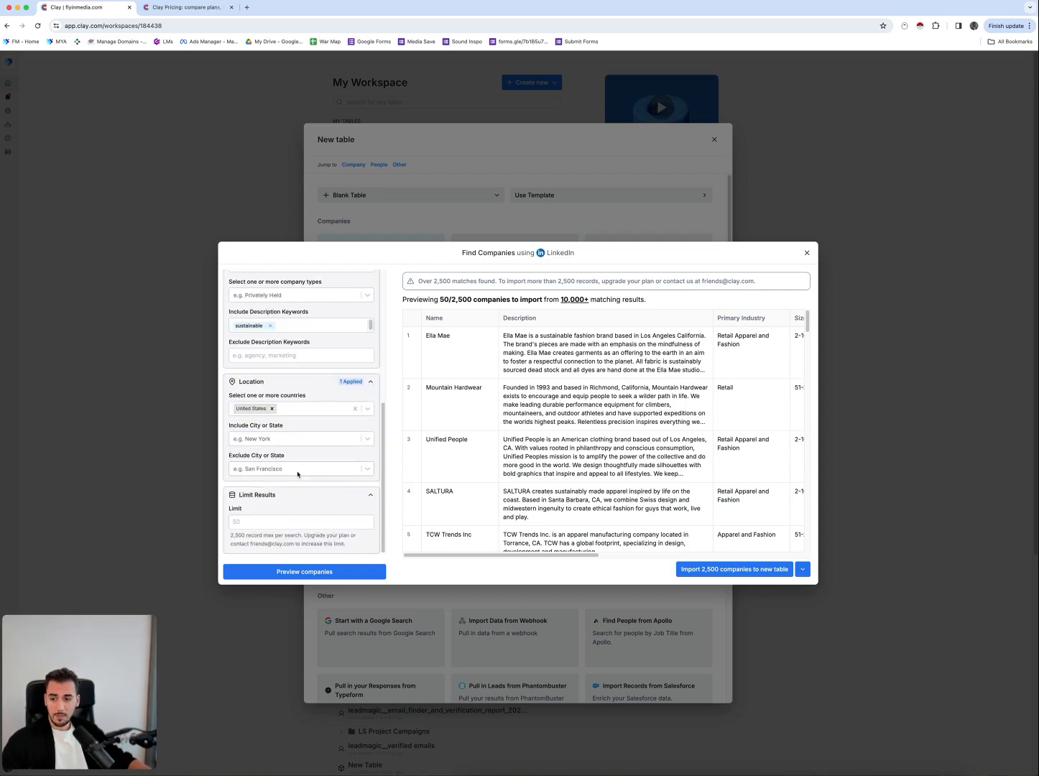
scroll(302, 467, up, 7)
scroll(303, 447, up, 2)
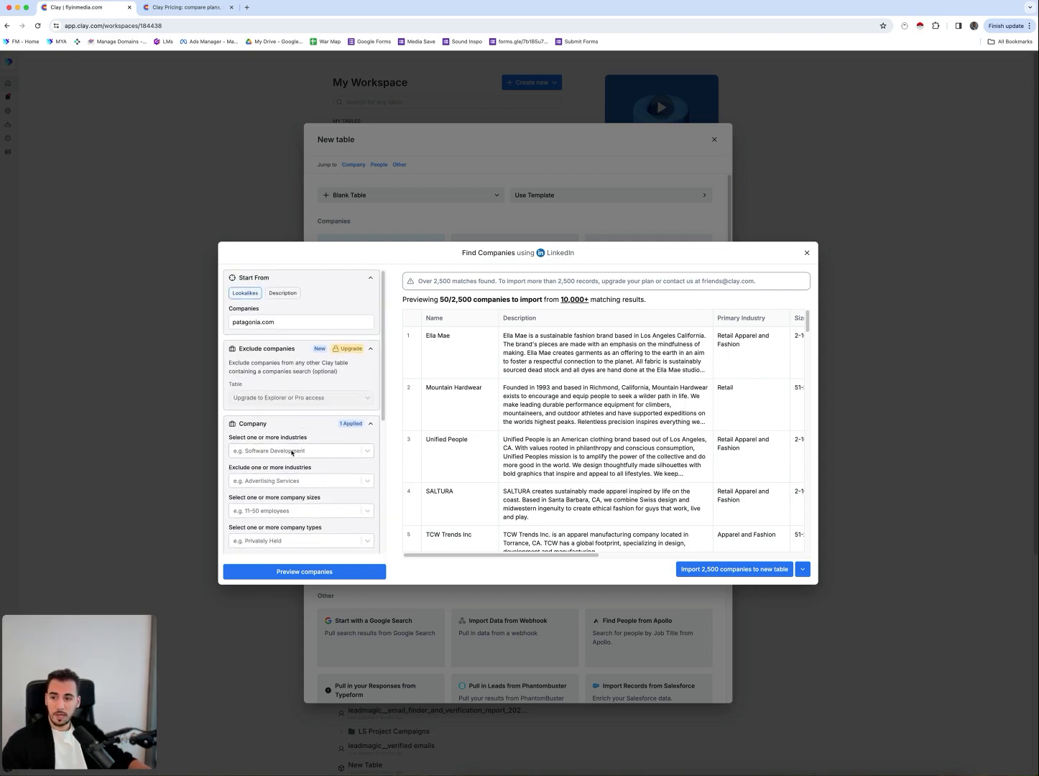
scroll(306, 363, down, 4)
scroll(280, 382, up, 2)
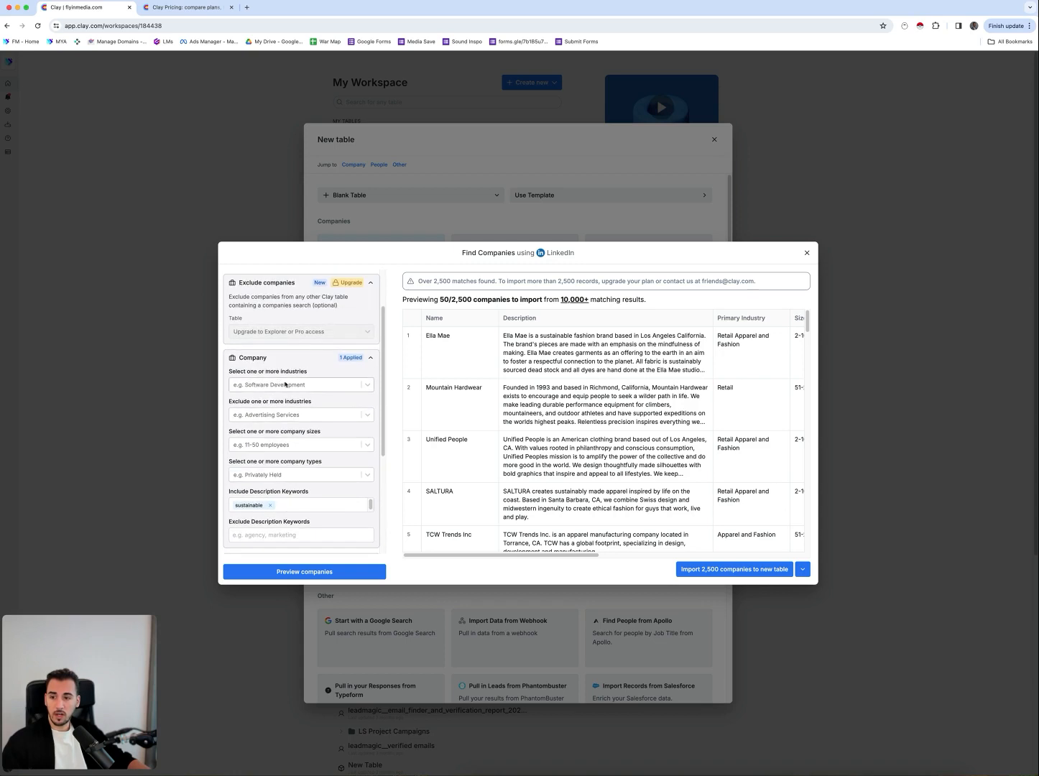
click(336, 384)
scroll(309, 460, down, 2)
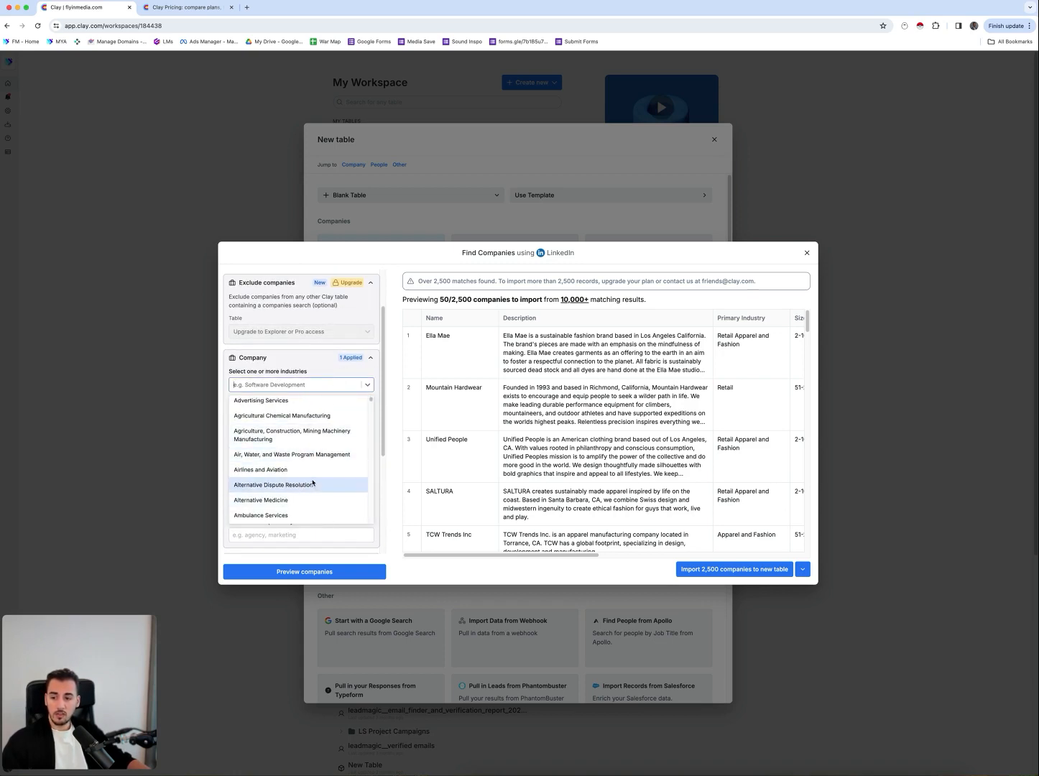
scroll(303, 422, up, 1)
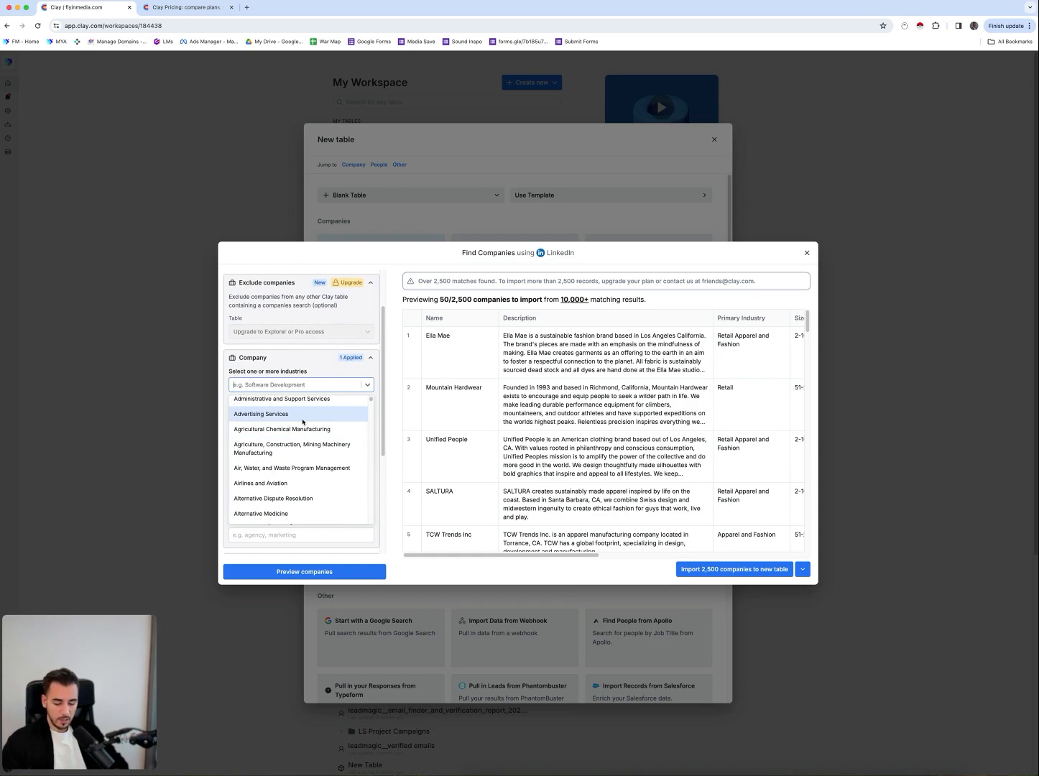
text(retail)
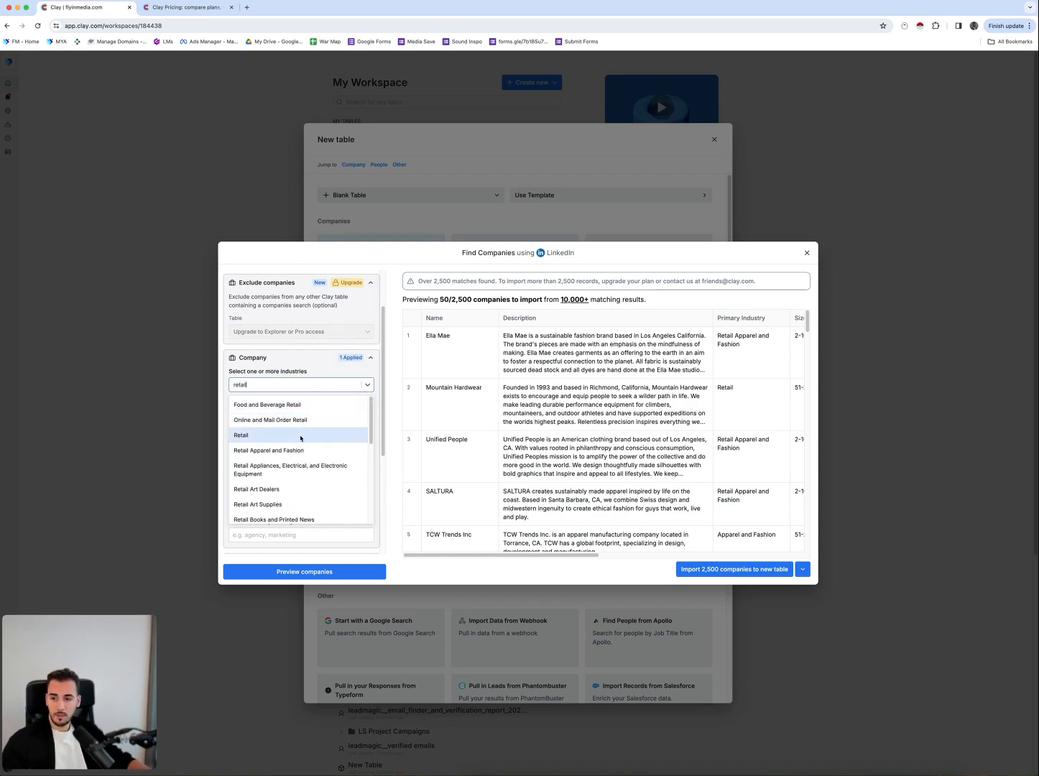
click(301, 436)
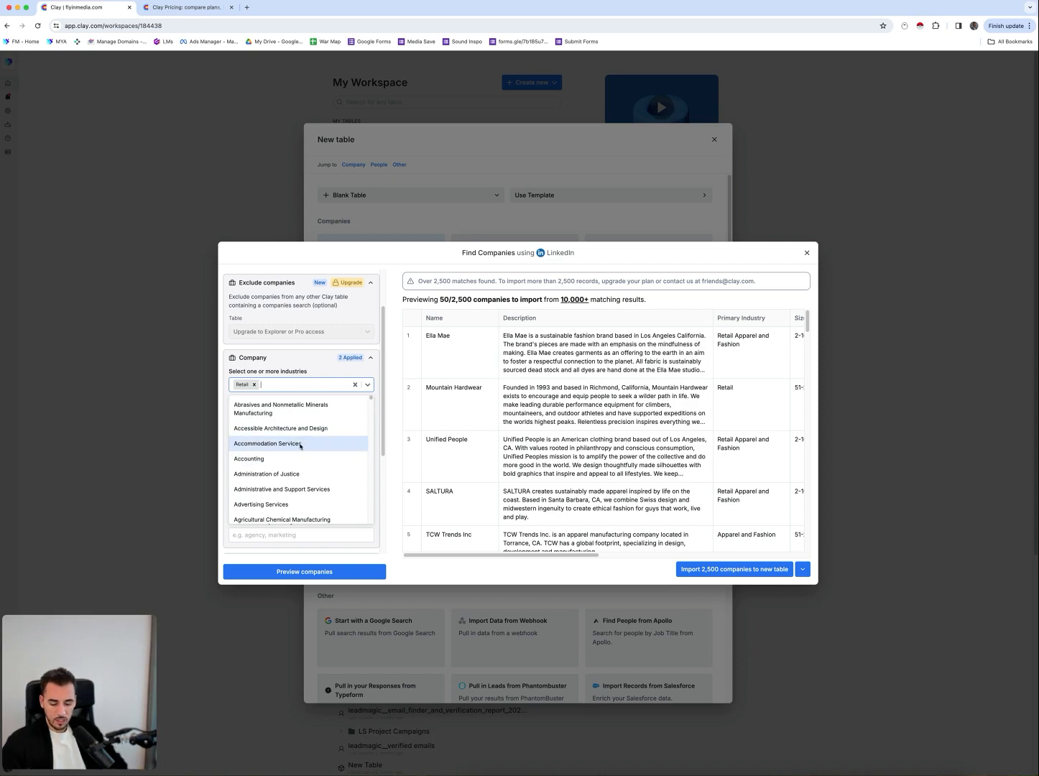
text(retail)
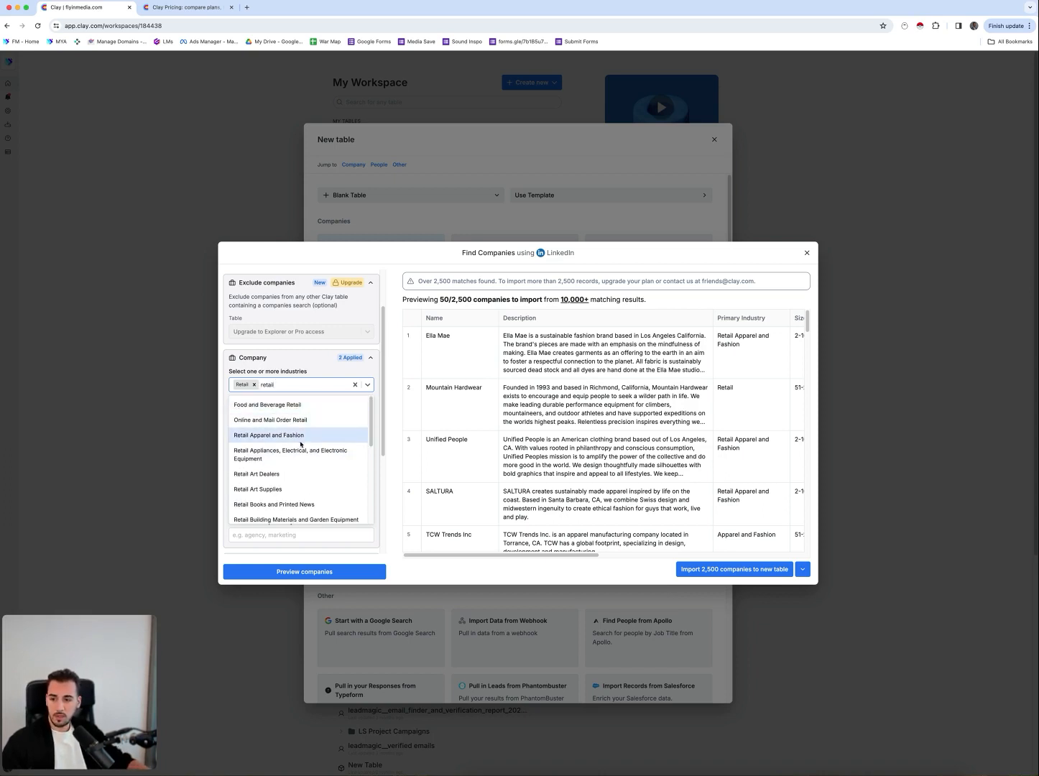
click(301, 436)
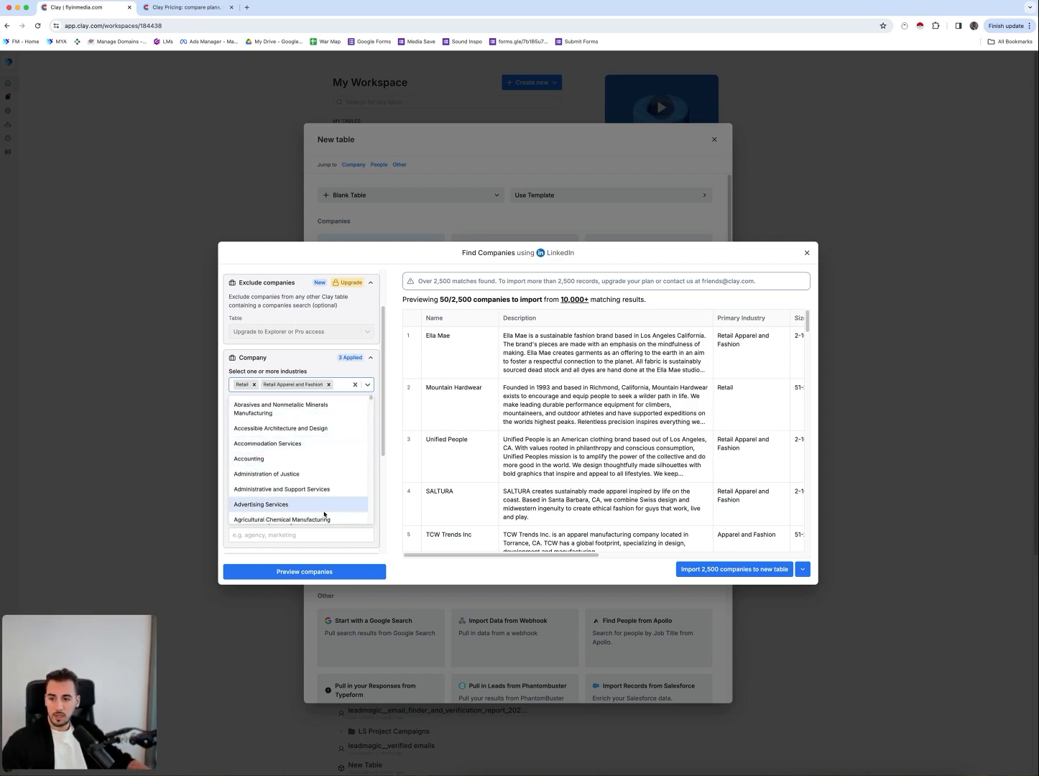
- Preview the companies matching the keyword and industry filters and review the previewed list down to its last entry
click(342, 570)
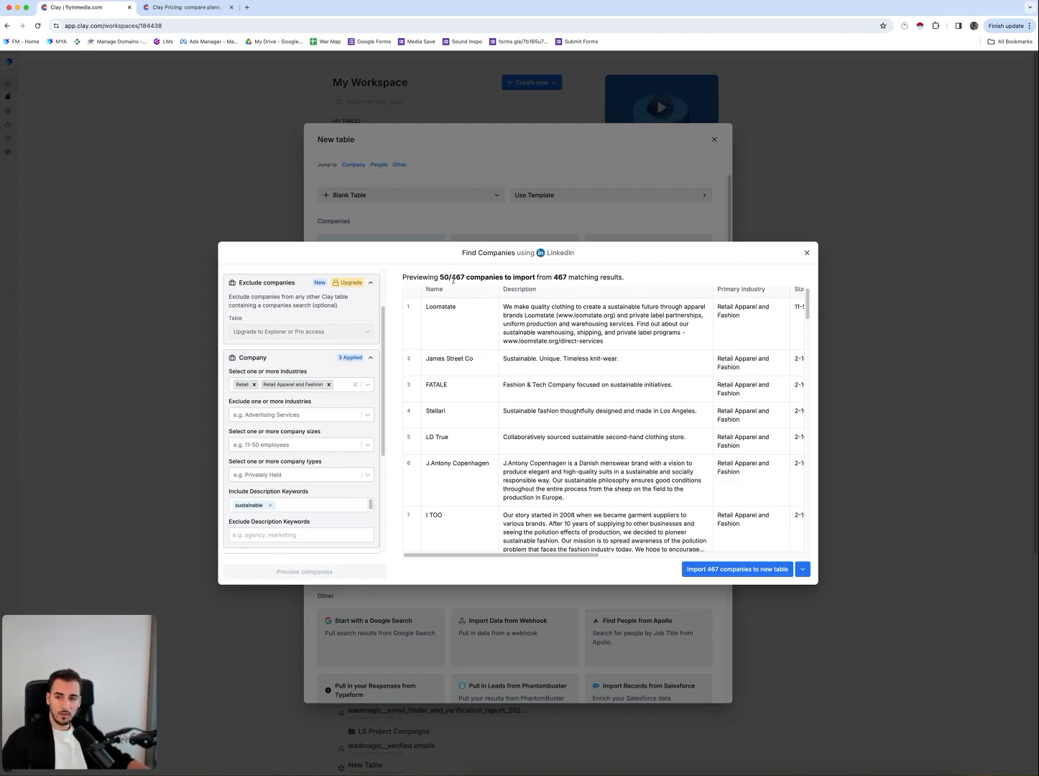
drag(454, 280, 474, 286)
scroll(550, 463, down, 20)
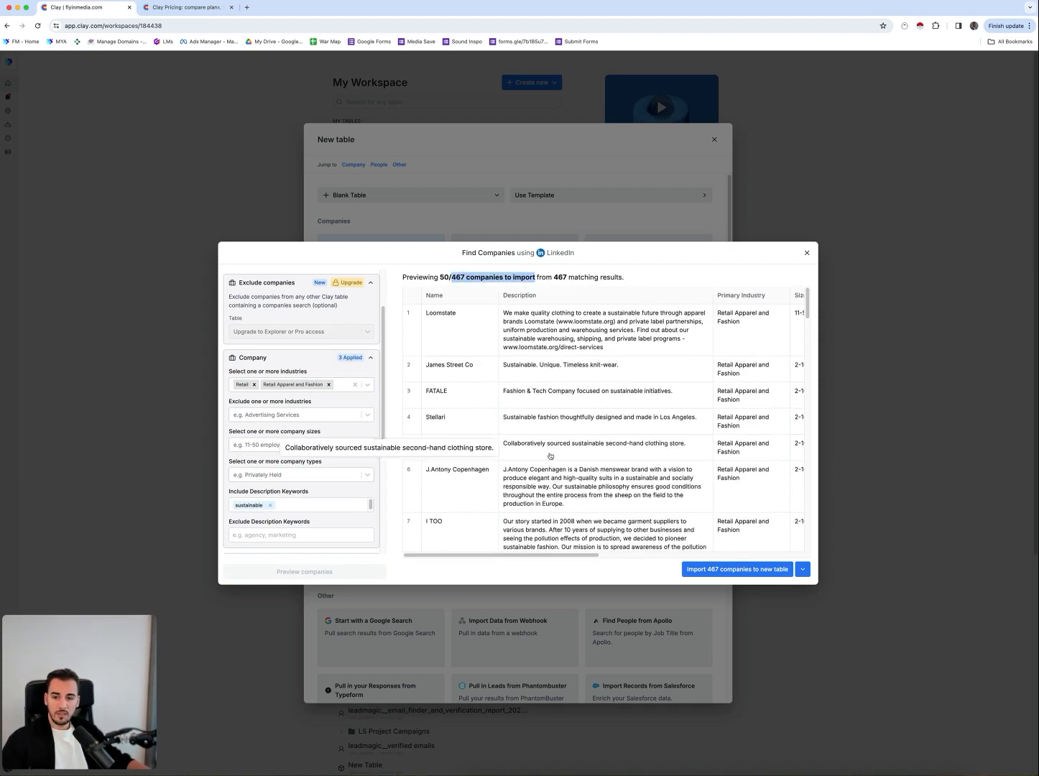
scroll(551, 463, down, 4)
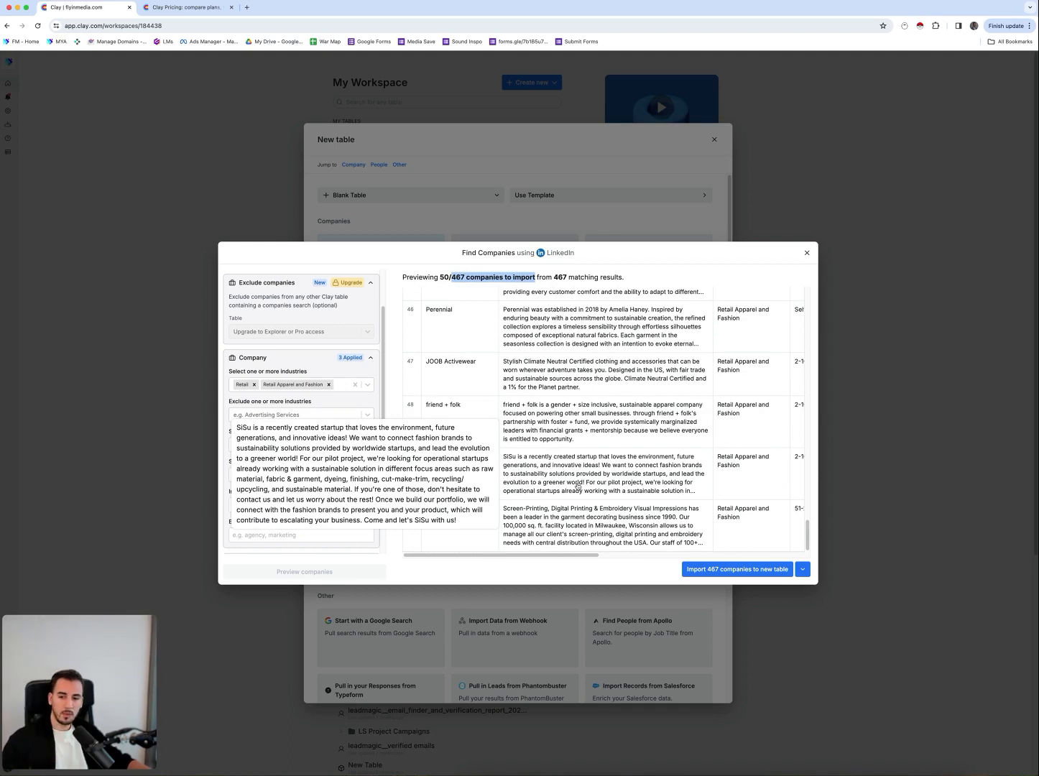
- Add United Kingdom, Canada and Australia to the location filter's countries and refresh the company preview
scroll(309, 460, down, 5)
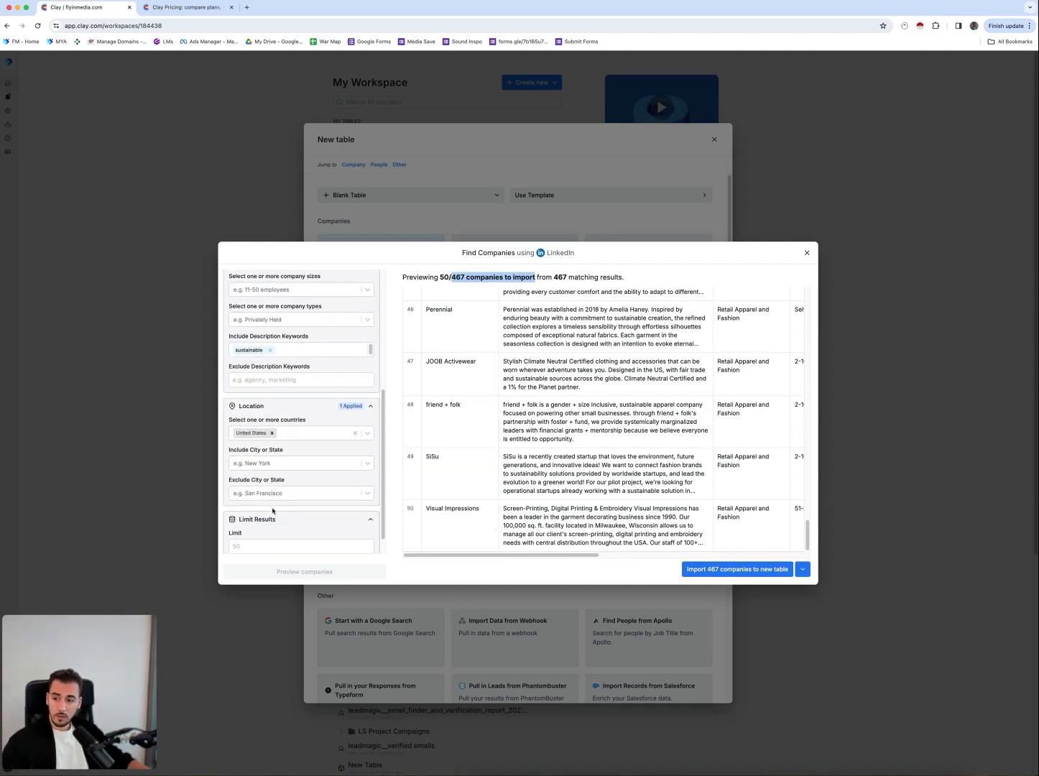
scroll(294, 467, up, 1)
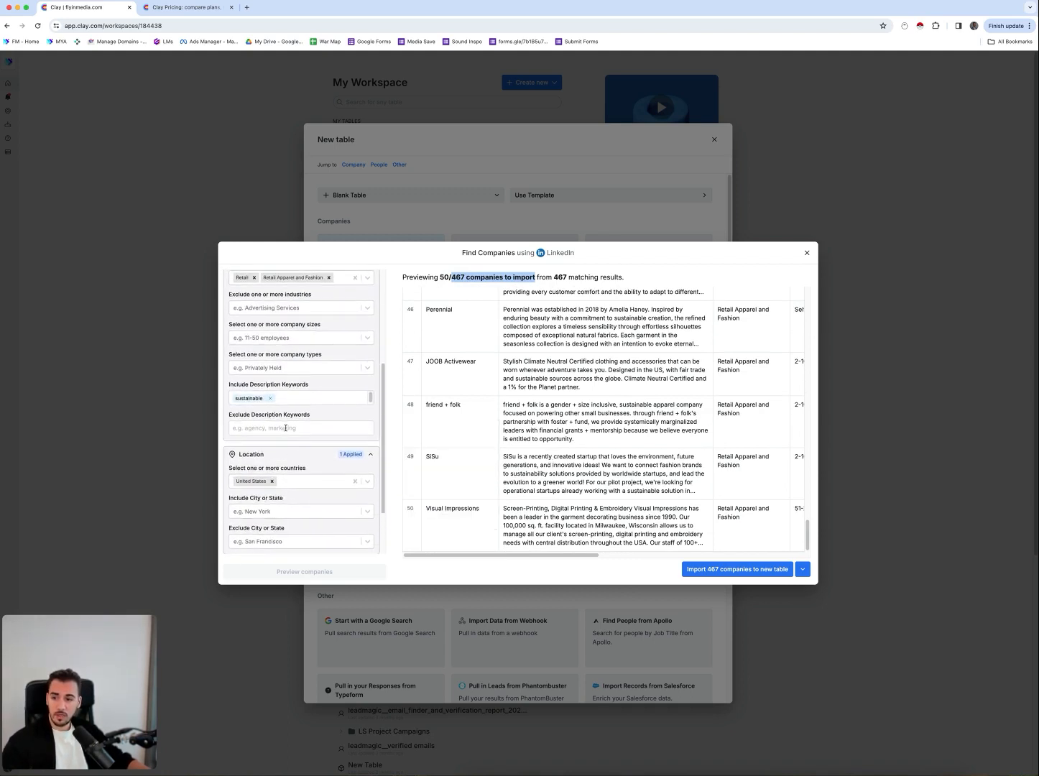
click(307, 481)
text(unit)
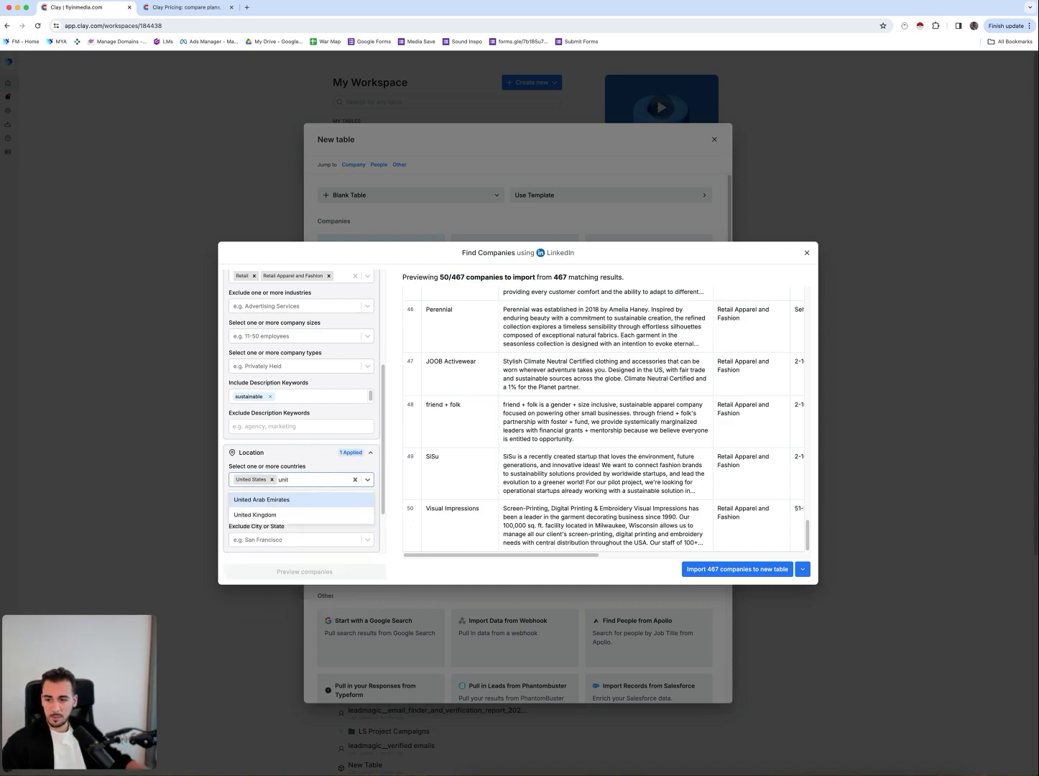
click(291, 516)
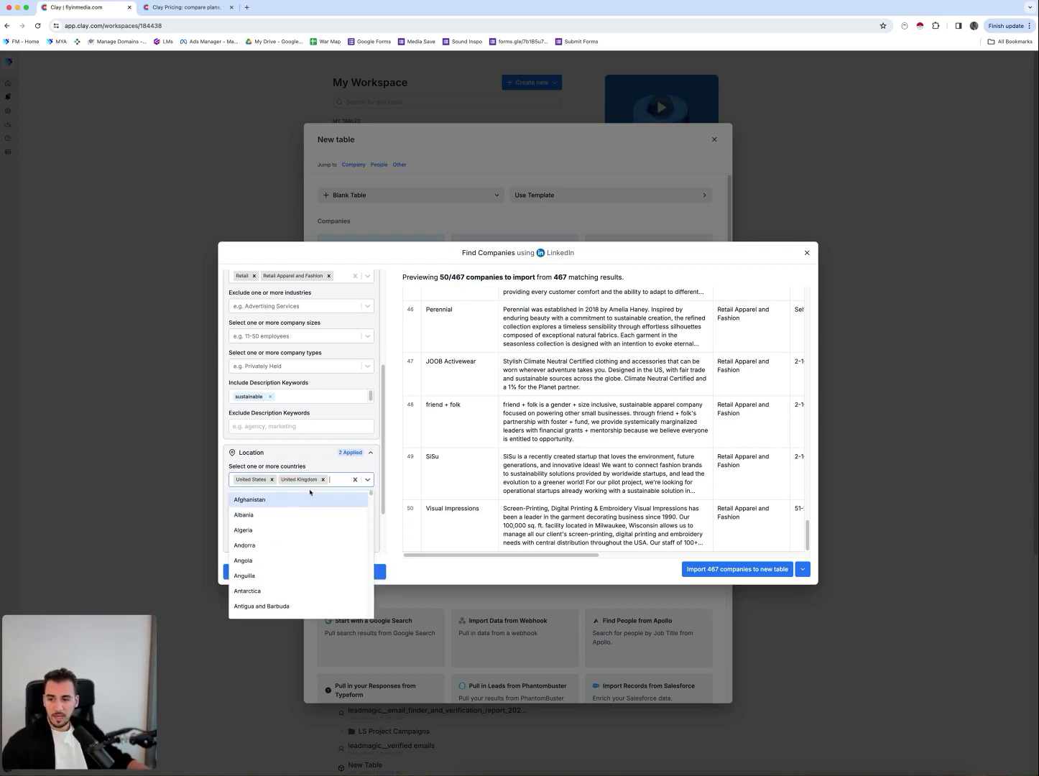
text(cana)
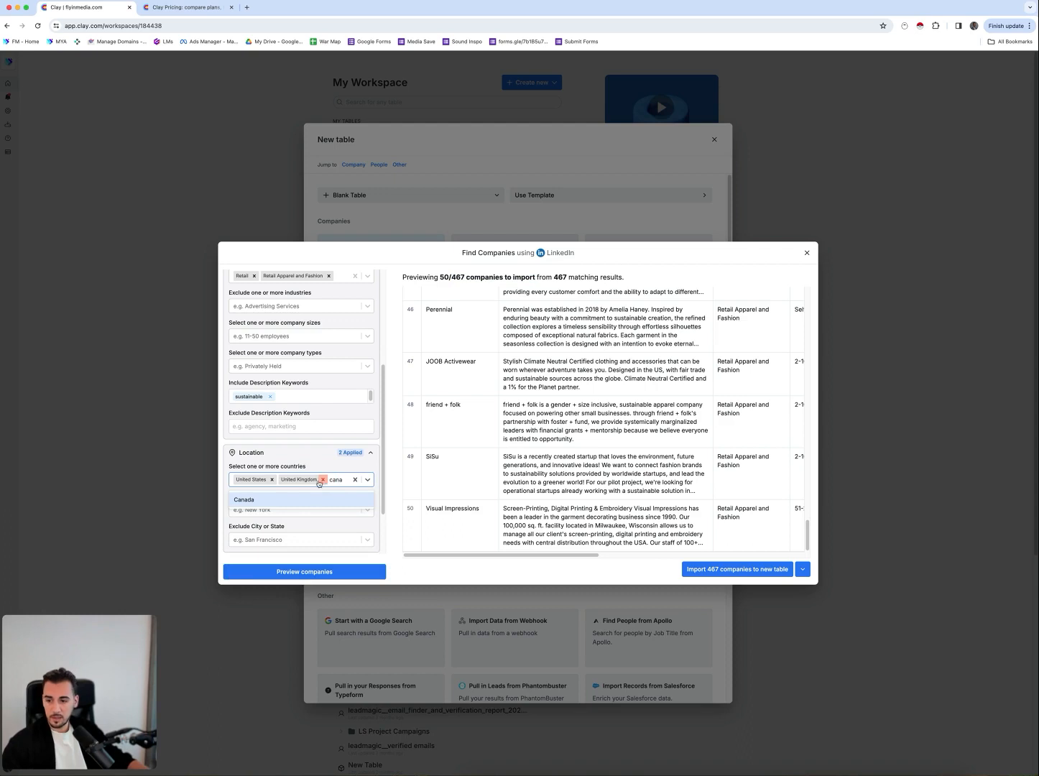
click(309, 501)
text(aust)
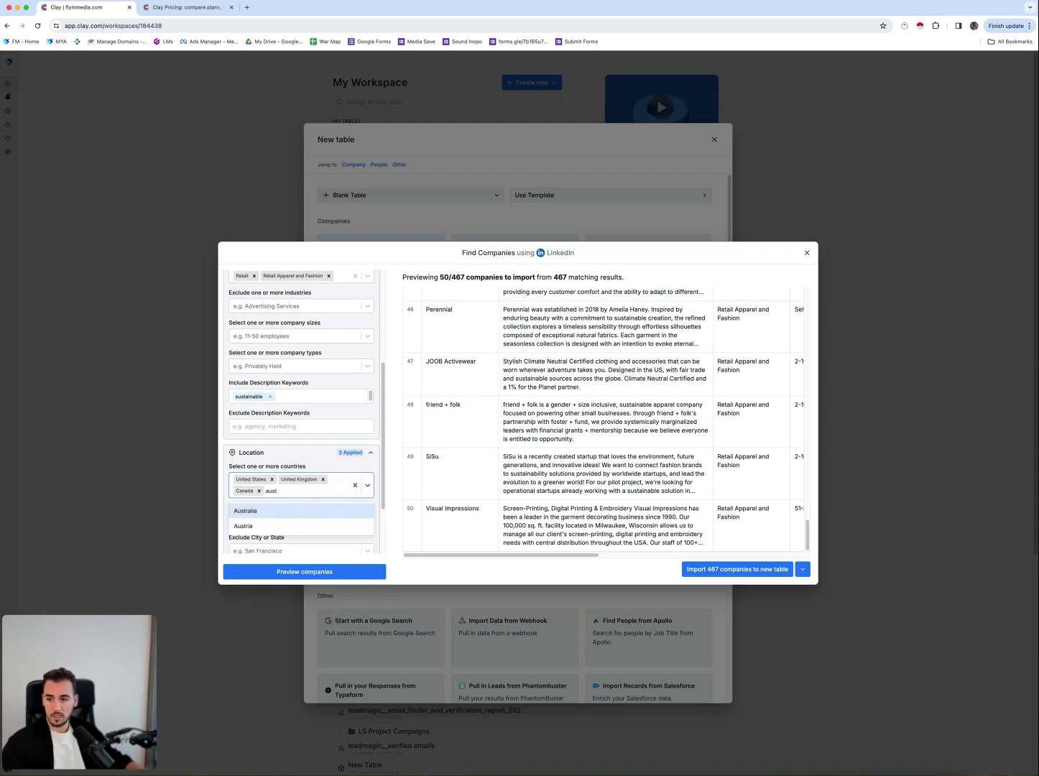
click(293, 512)
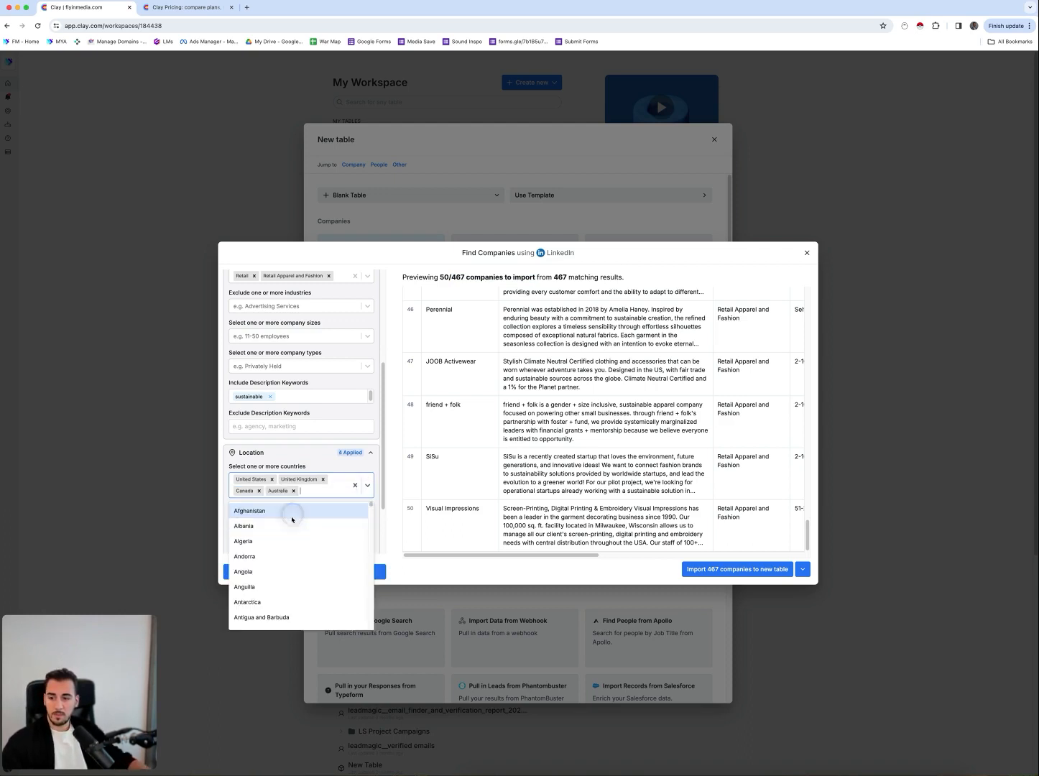
click(341, 483)
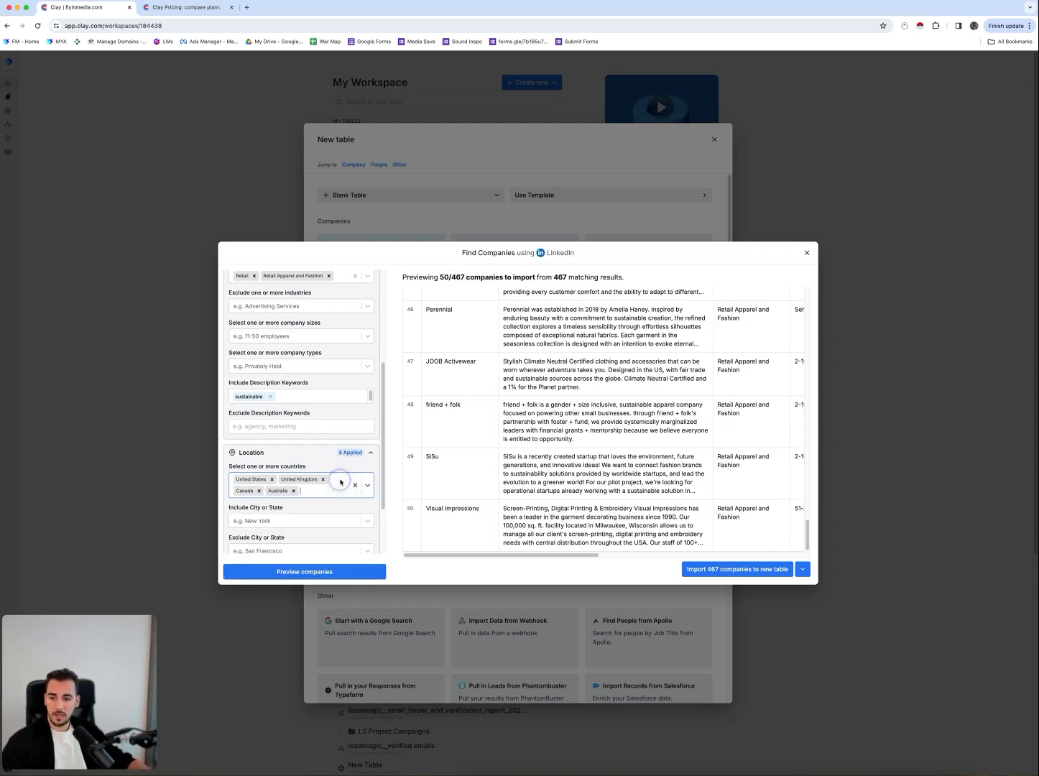
click(330, 572)
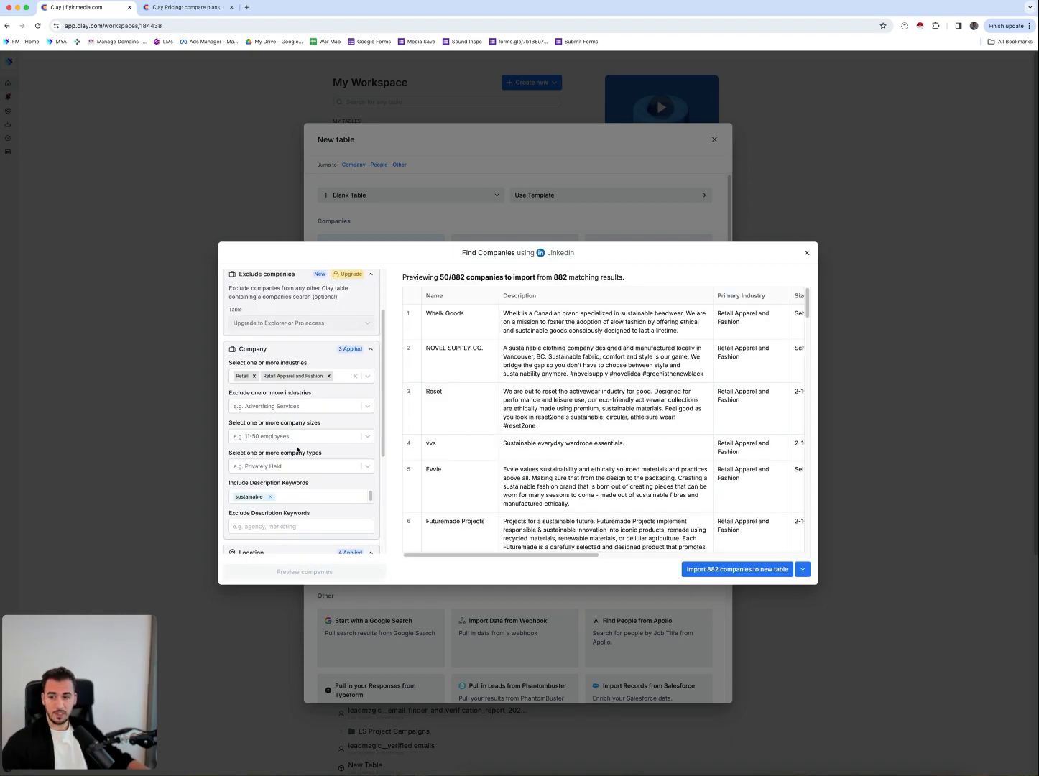
- Add Retail Appliances, Electrical, and Electronic Equipment to the industries included in the company search
scroll(311, 440, down, 1)
scroll(311, 440, up, 3)
click(345, 422)
text(retail)
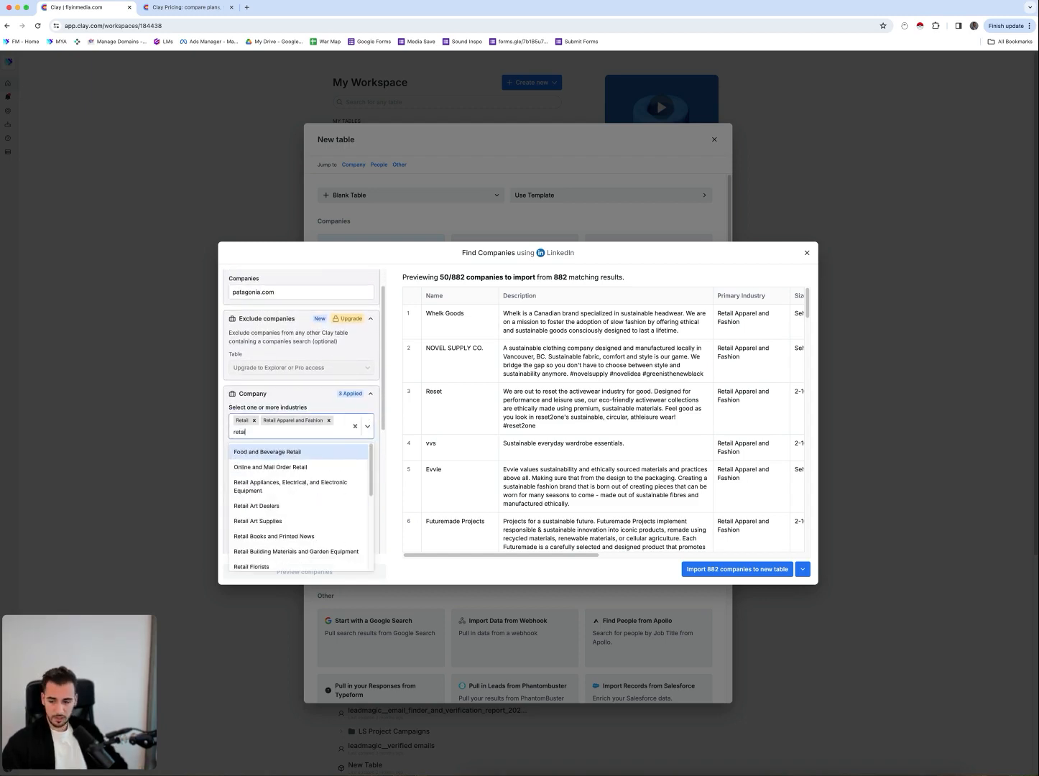
click(300, 489)
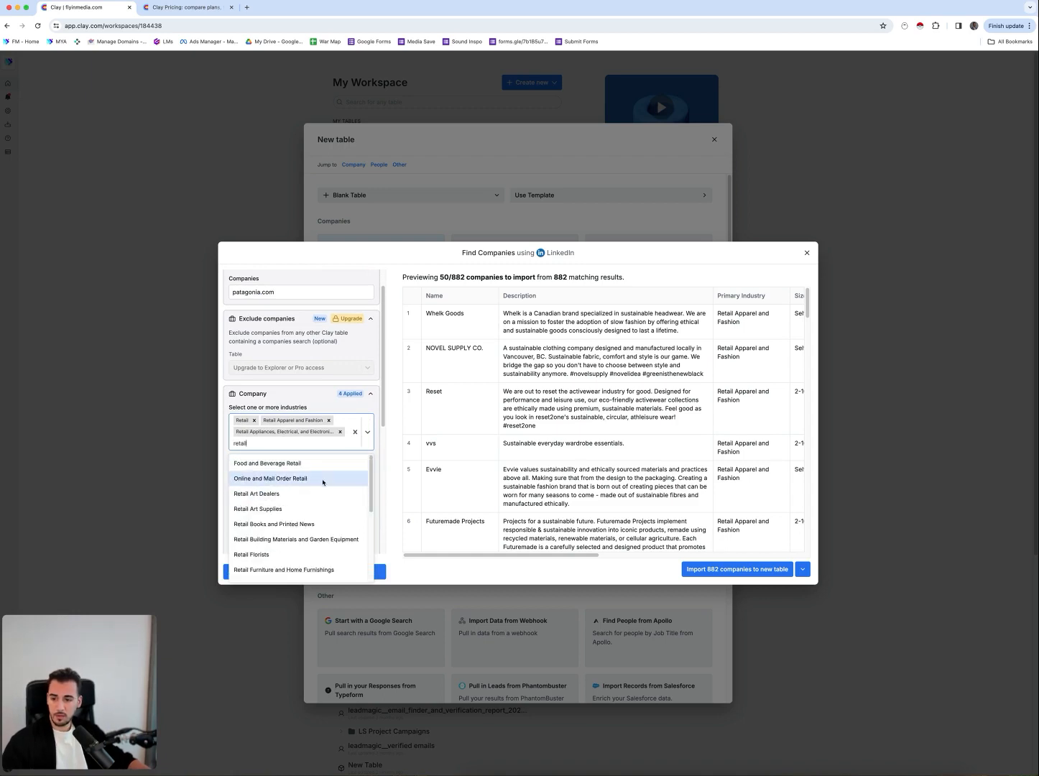
- Add Retail Luxury Goods and Jewelry, Retail Motor Vehicles, Retail Musical Instruments, Retail Office Equipment, and Retail Office Supplies and Gifts to the included industries
scroll(313, 503, down, 2)
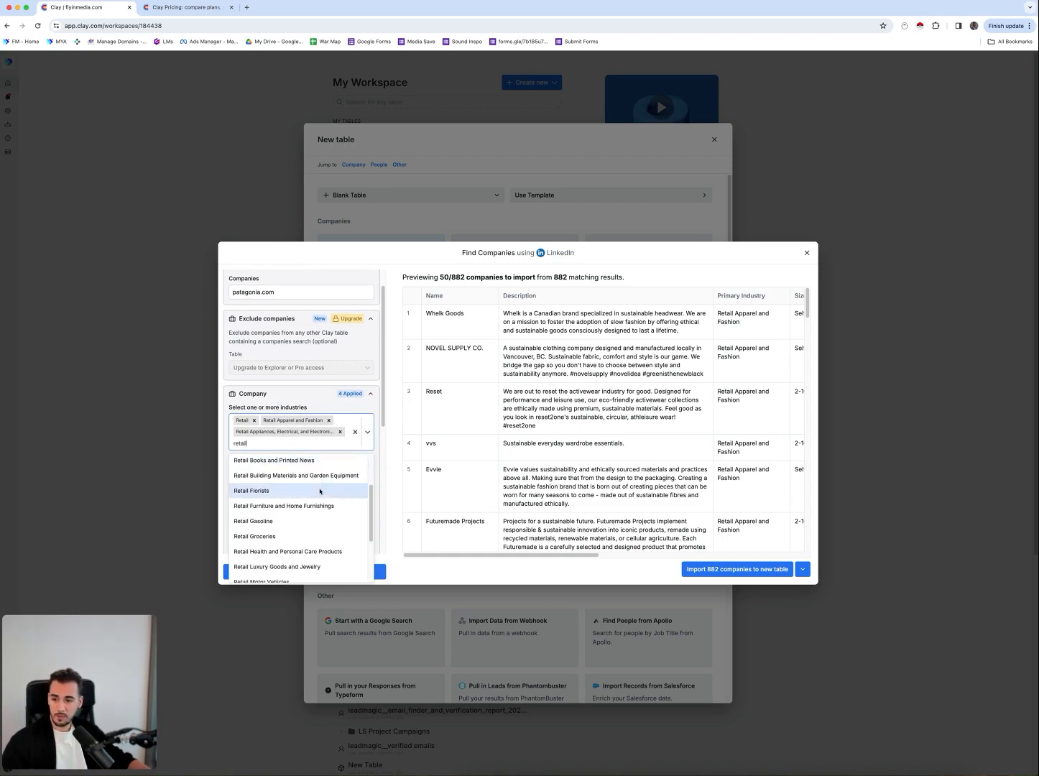
scroll(311, 533, down, 1)
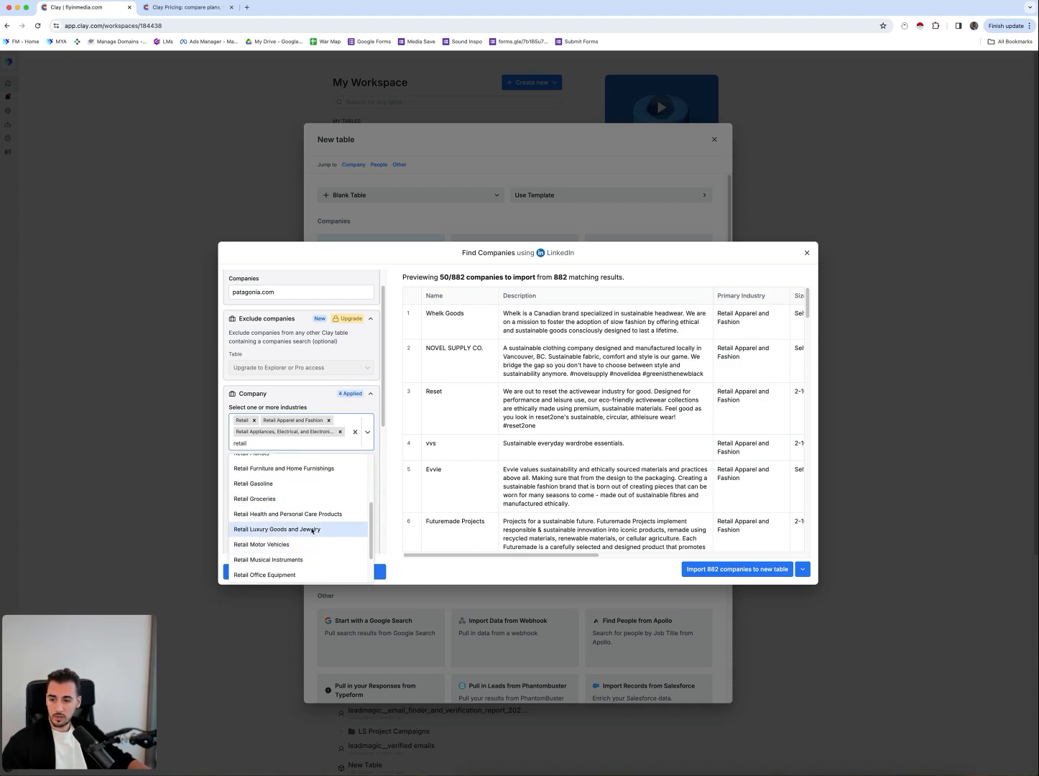
click(312, 529)
click(309, 536)
click(310, 544)
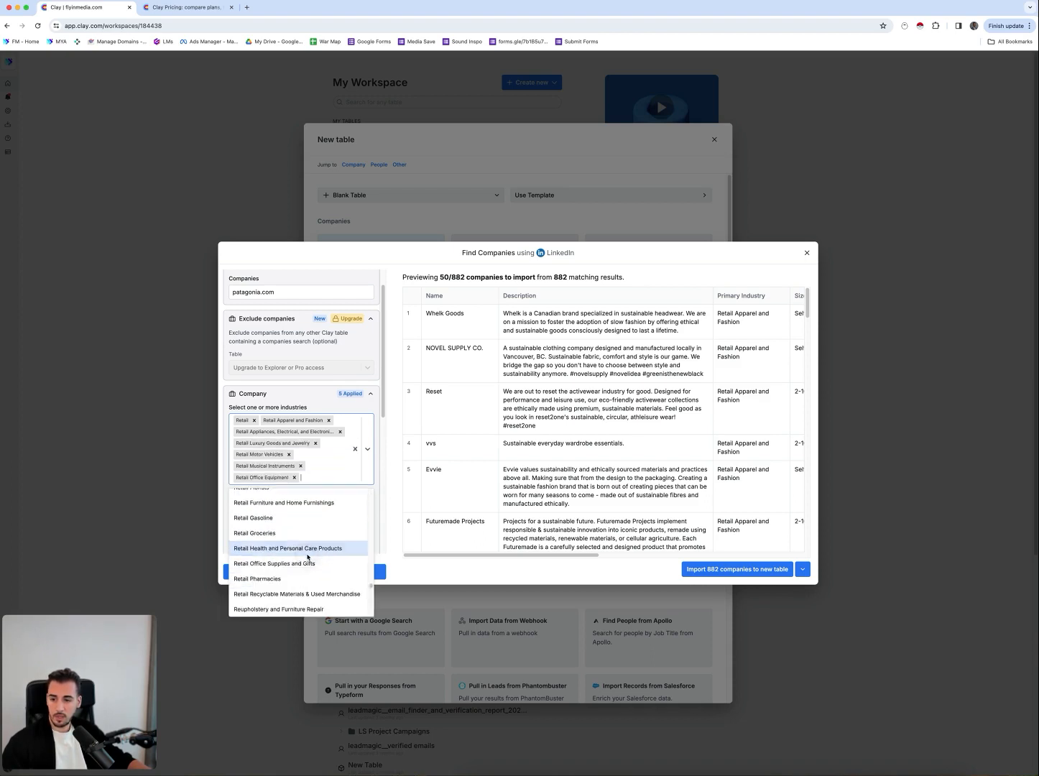
click(310, 557)
click(310, 568)
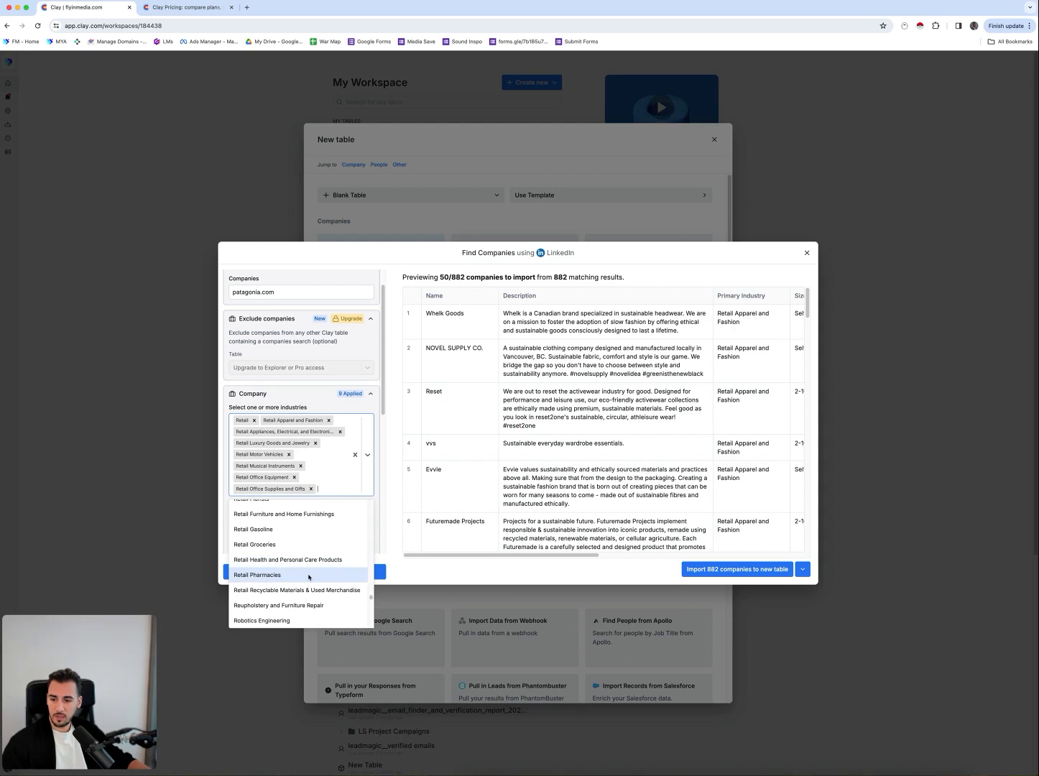
- Add Retail Furniture and Home Furnishings and Retail Building Materials and Garden Equipment to the included industries and refresh the company preview
scroll(301, 535, up, 1)
click(301, 531)
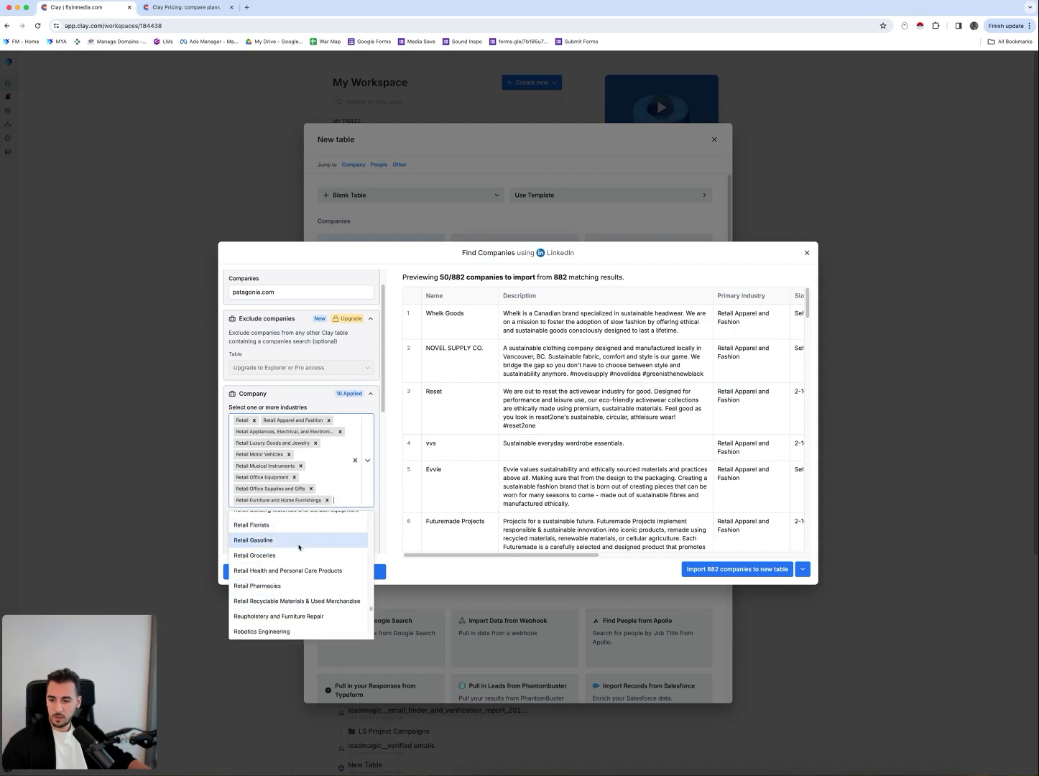
scroll(299, 548, up, 3)
click(296, 559)
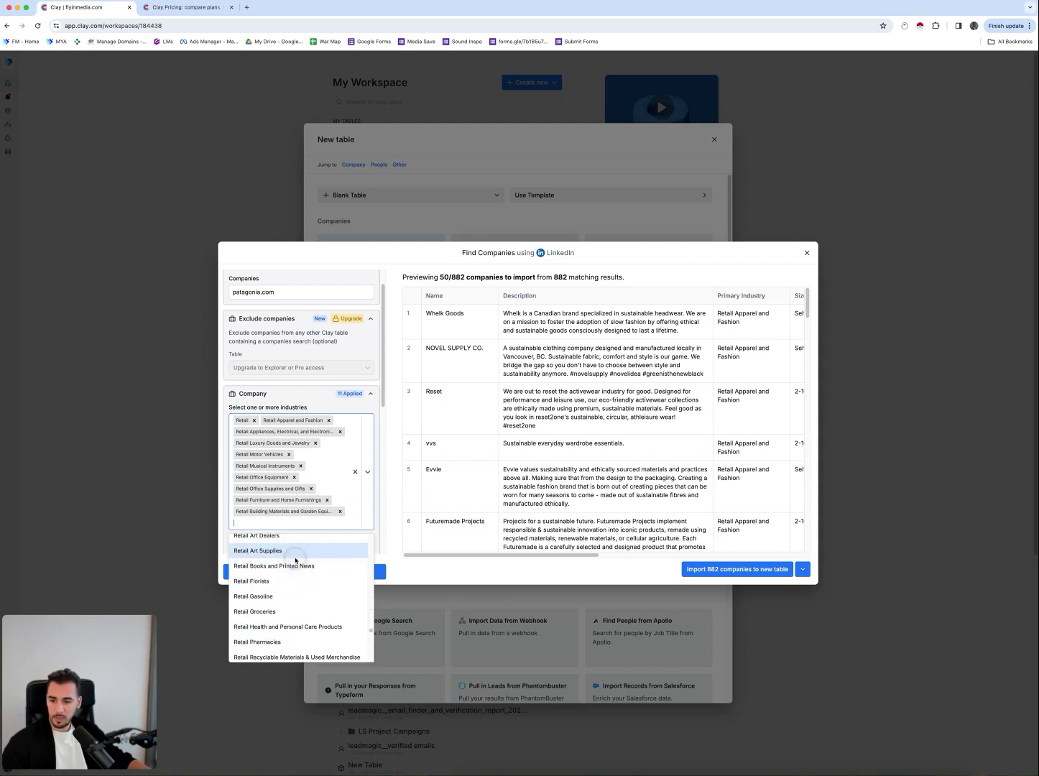
scroll(295, 581, up, 4)
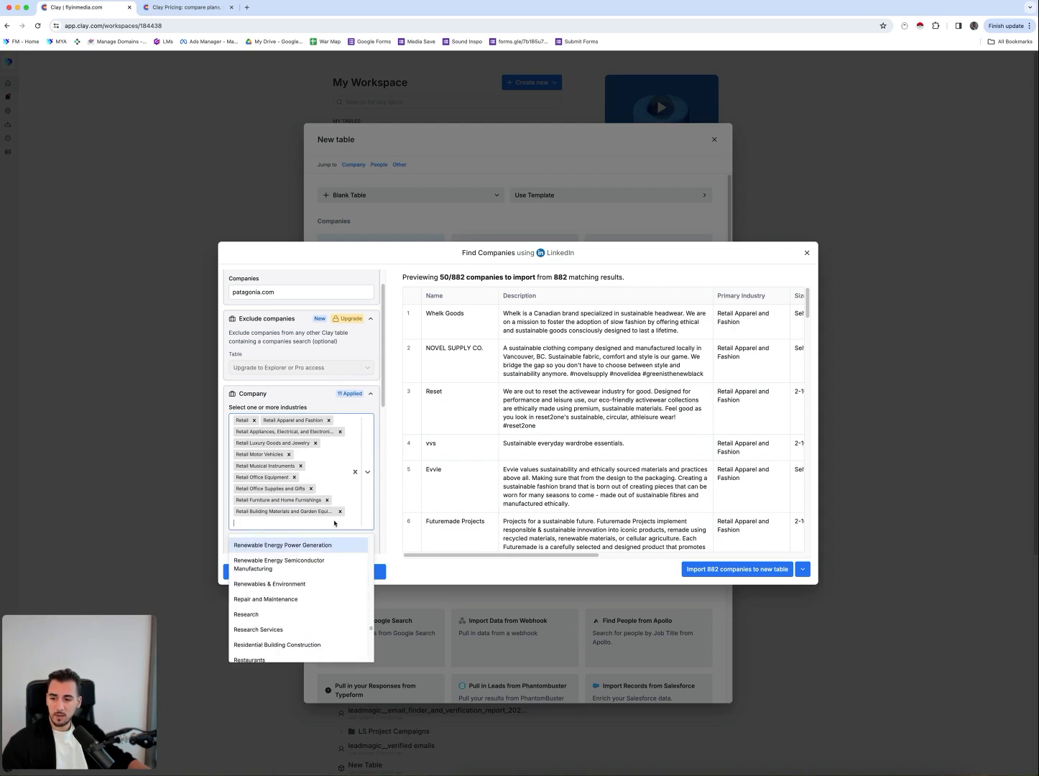
click(335, 524)
click(321, 574)
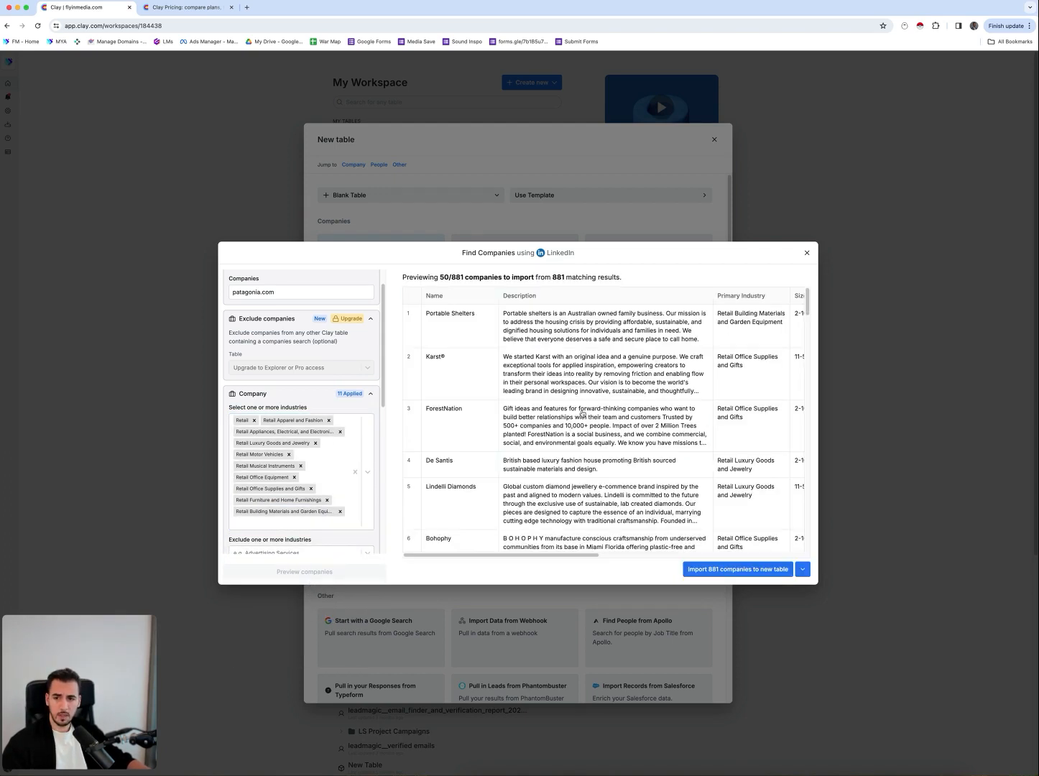
- Review the previewed companies and check the search's industry, keyword and location filters
scroll(575, 485, down, 8)
scroll(575, 485, up, 8)
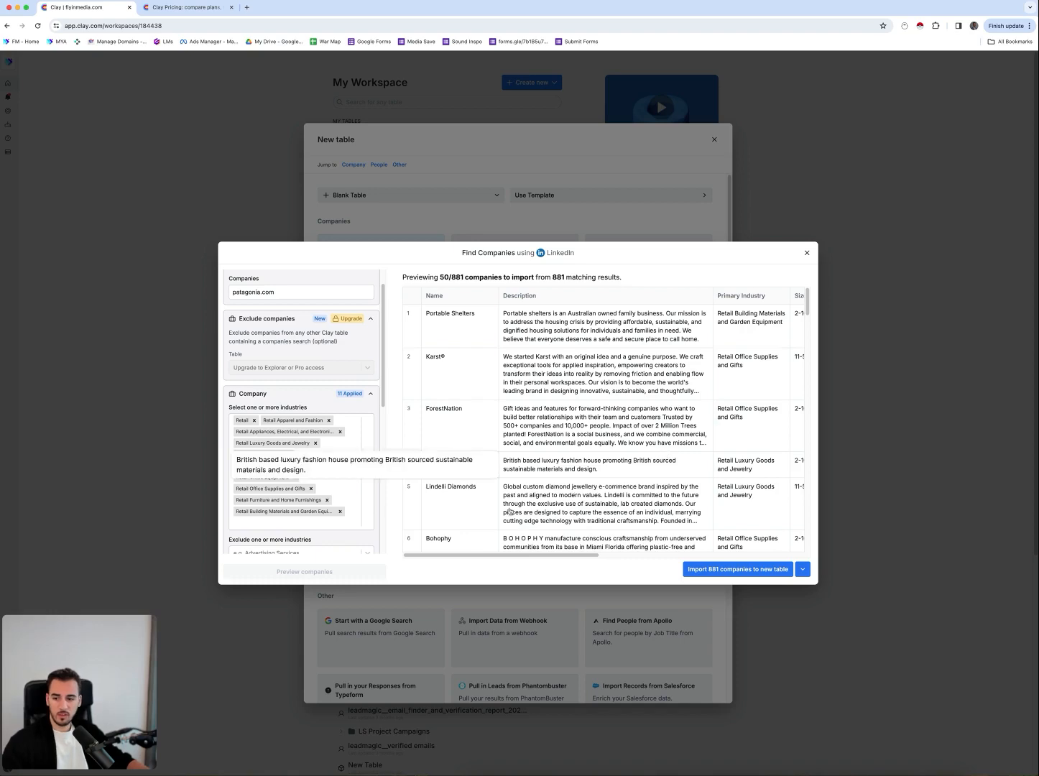
scroll(661, 454, down, 1)
scroll(281, 486, down, 5)
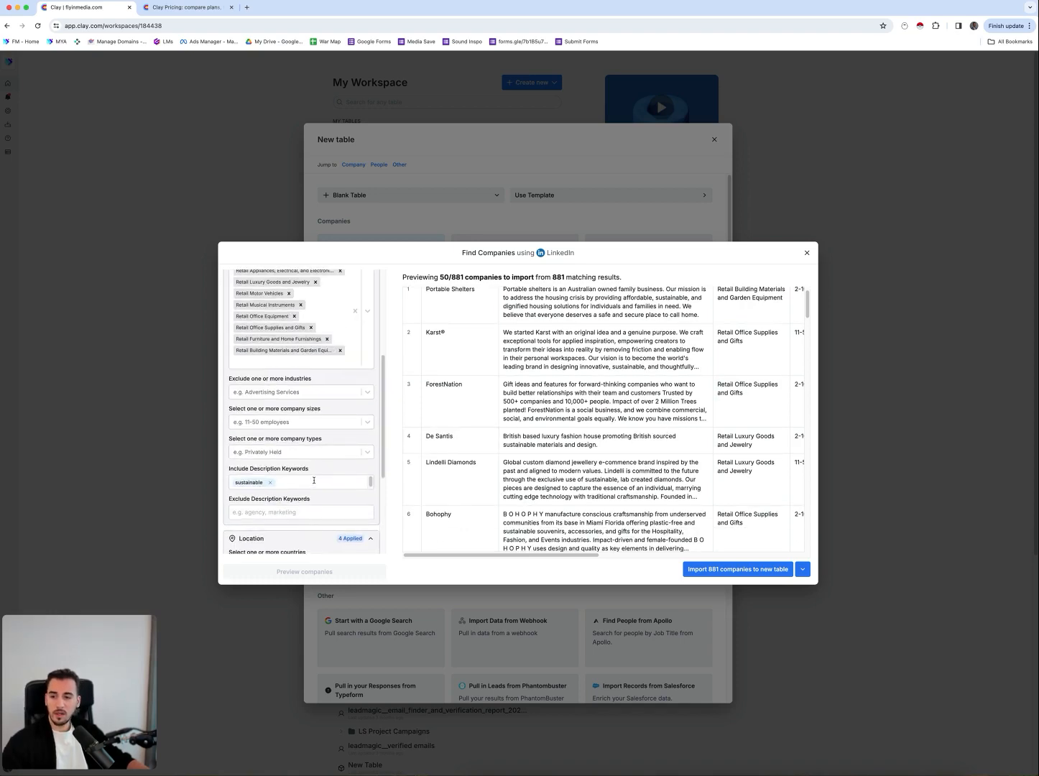
scroll(443, 416, up, 1)
scroll(489, 460, down, 10)
scroll(482, 498, up, 10)
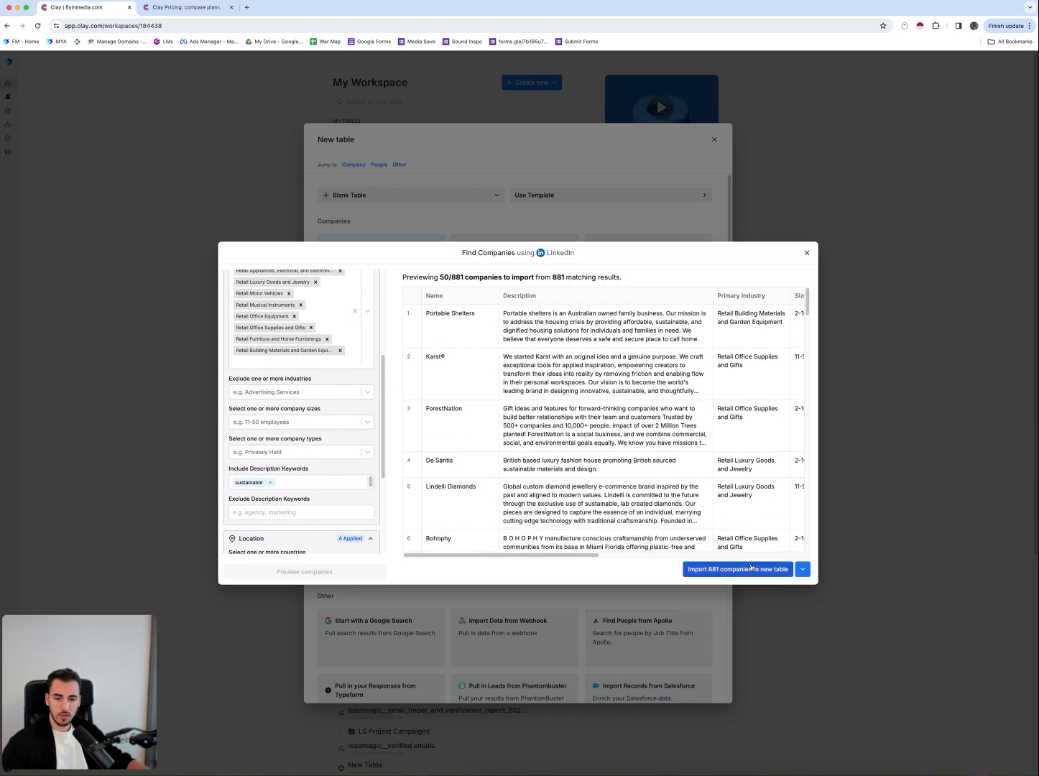
scroll(250, 425, up, 5)
scroll(301, 431, down, 10)
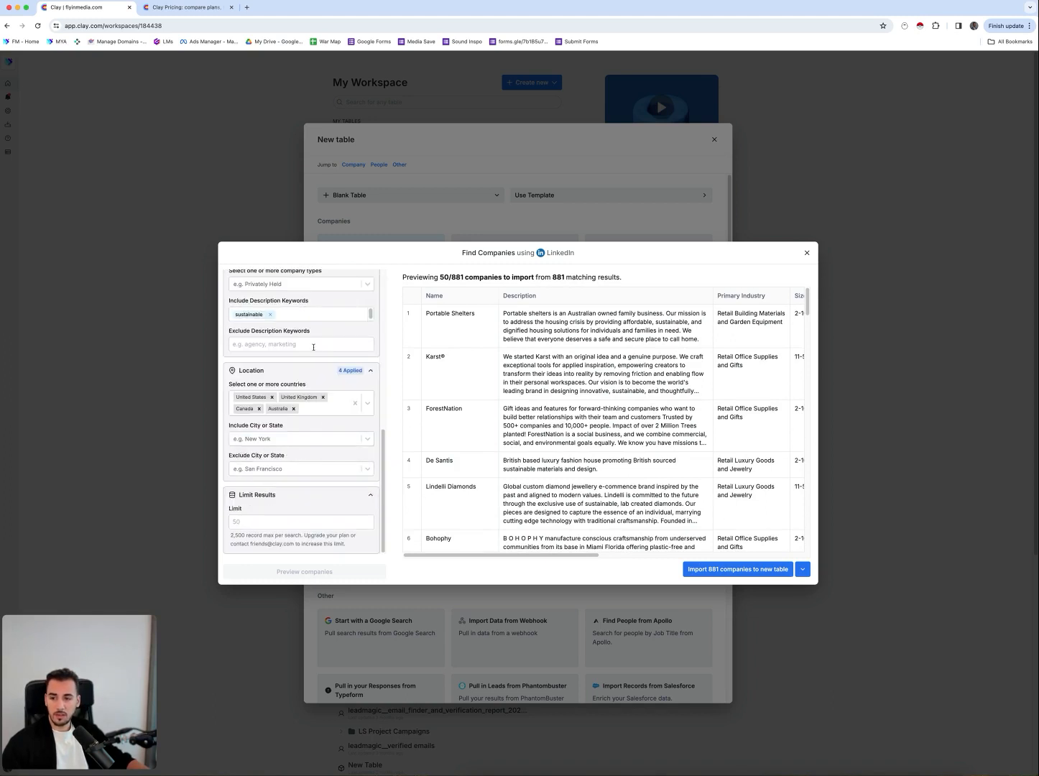
- Limit the company sizes to 501-1,000, 51-200, 11-50 and 2-10 employees and refresh the company preview
scroll(313, 359, up, 10)
scroll(287, 446, down, 4)
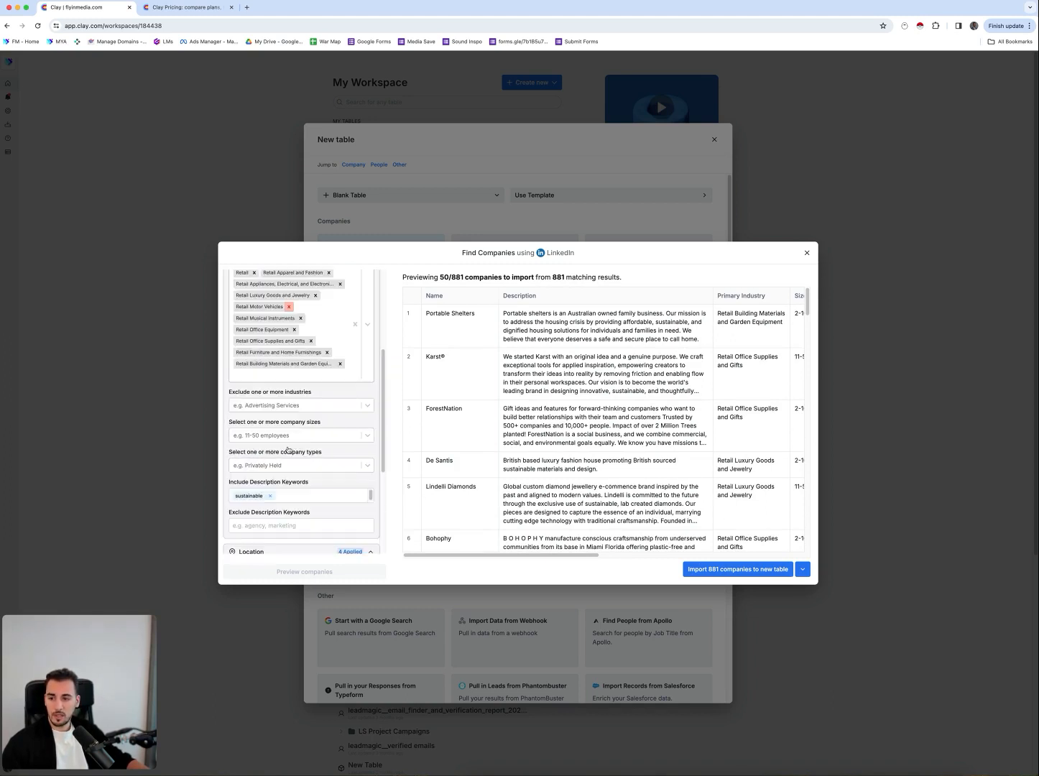
scroll(287, 449, down, 2)
click(296, 408)
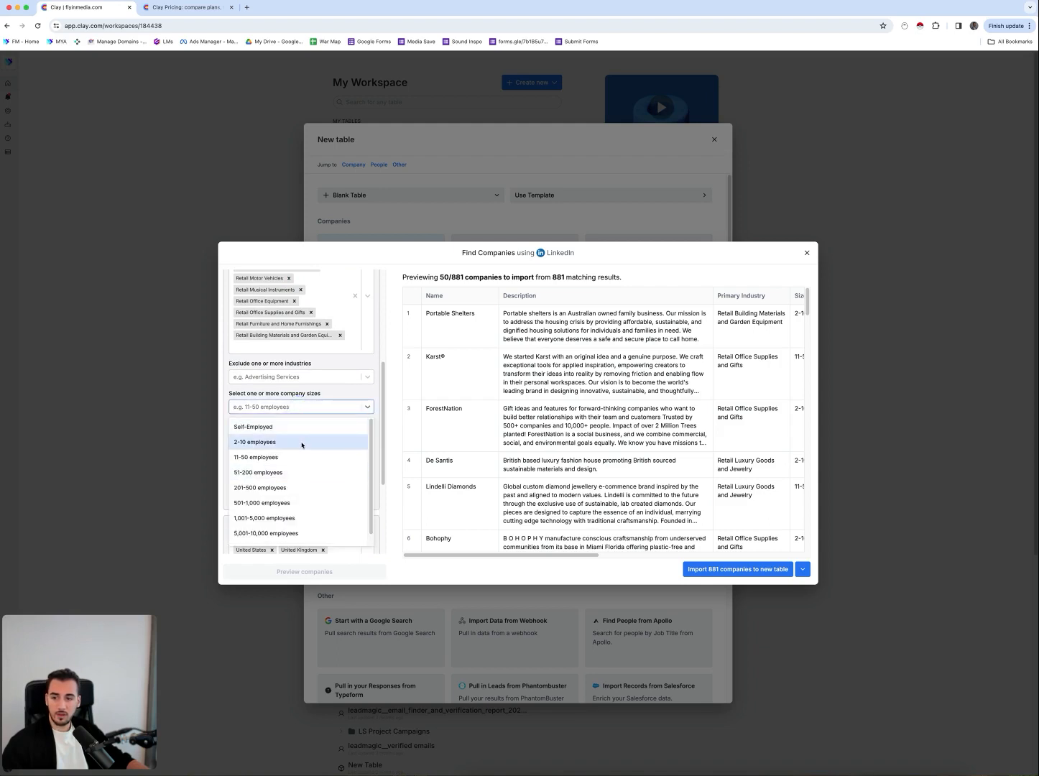
scroll(299, 496, down, 1)
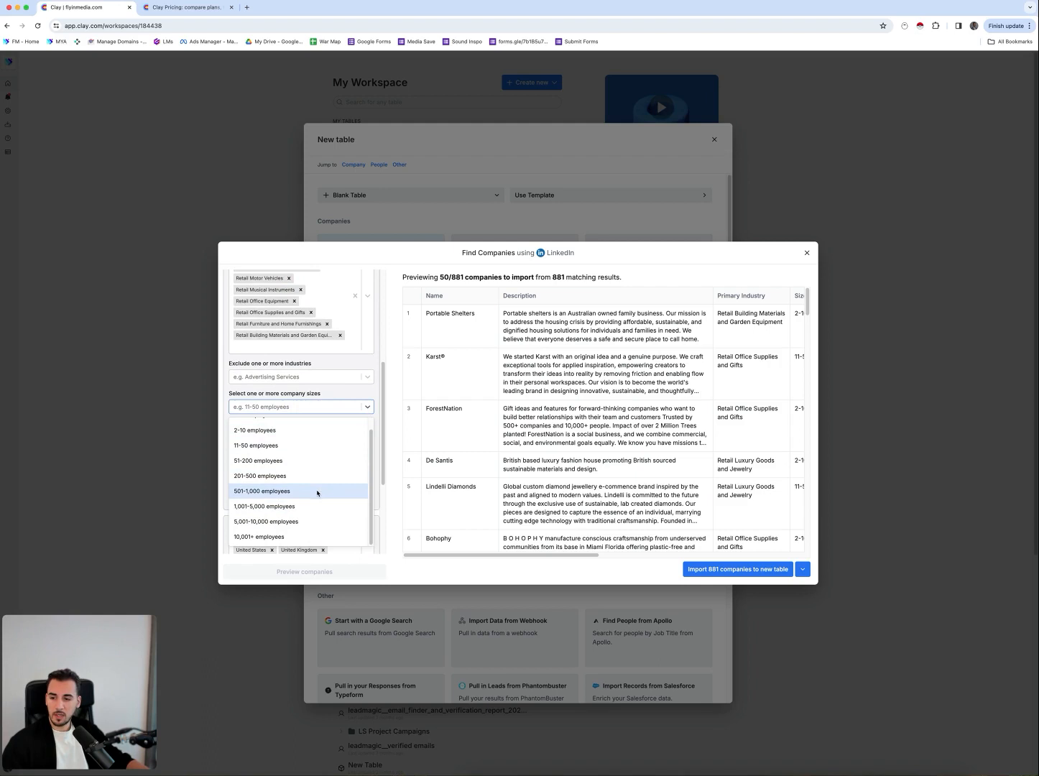
click(314, 493)
click(310, 472)
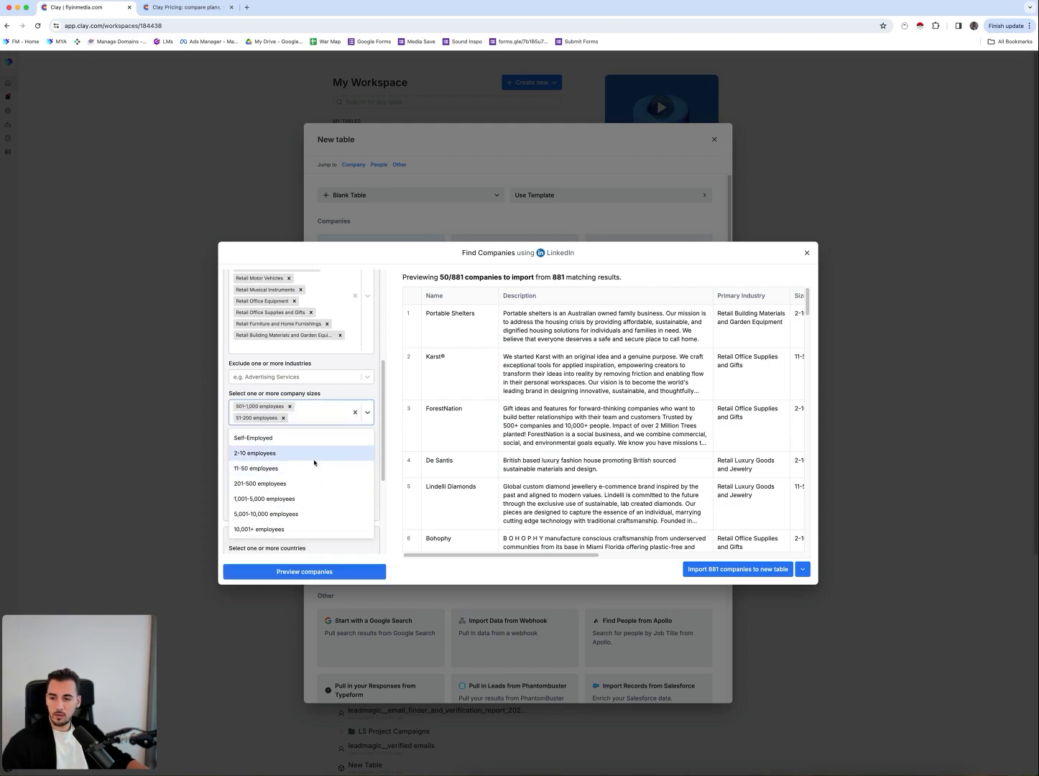
click(310, 471)
click(312, 451)
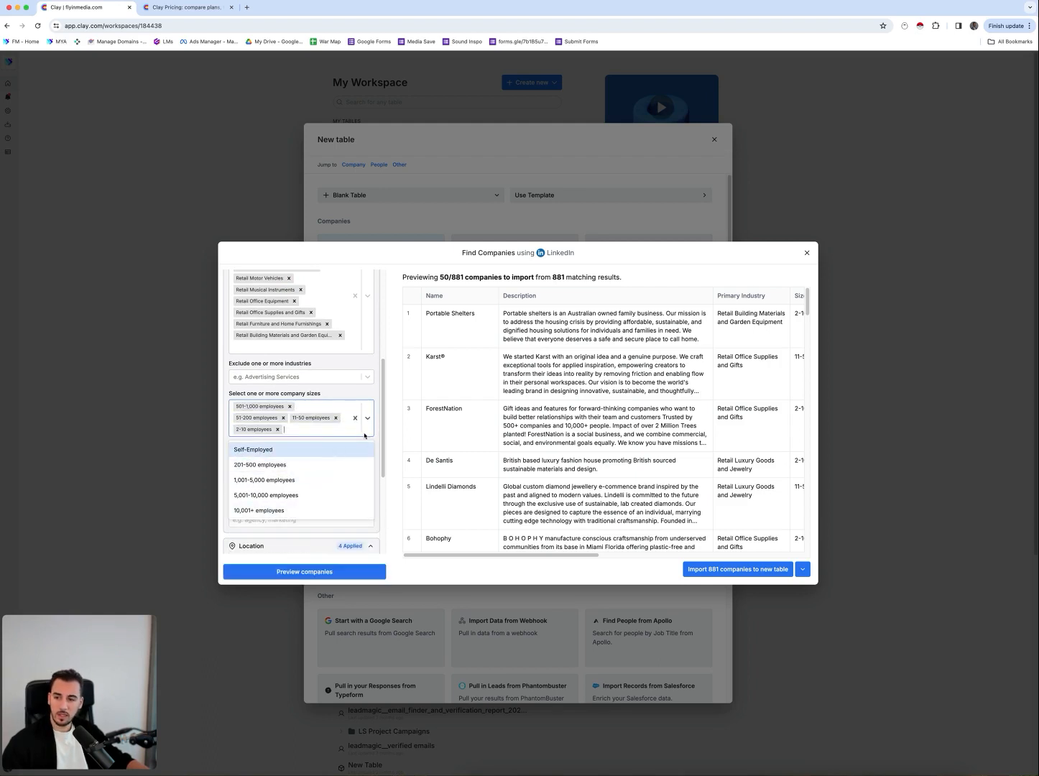
click(288, 574)
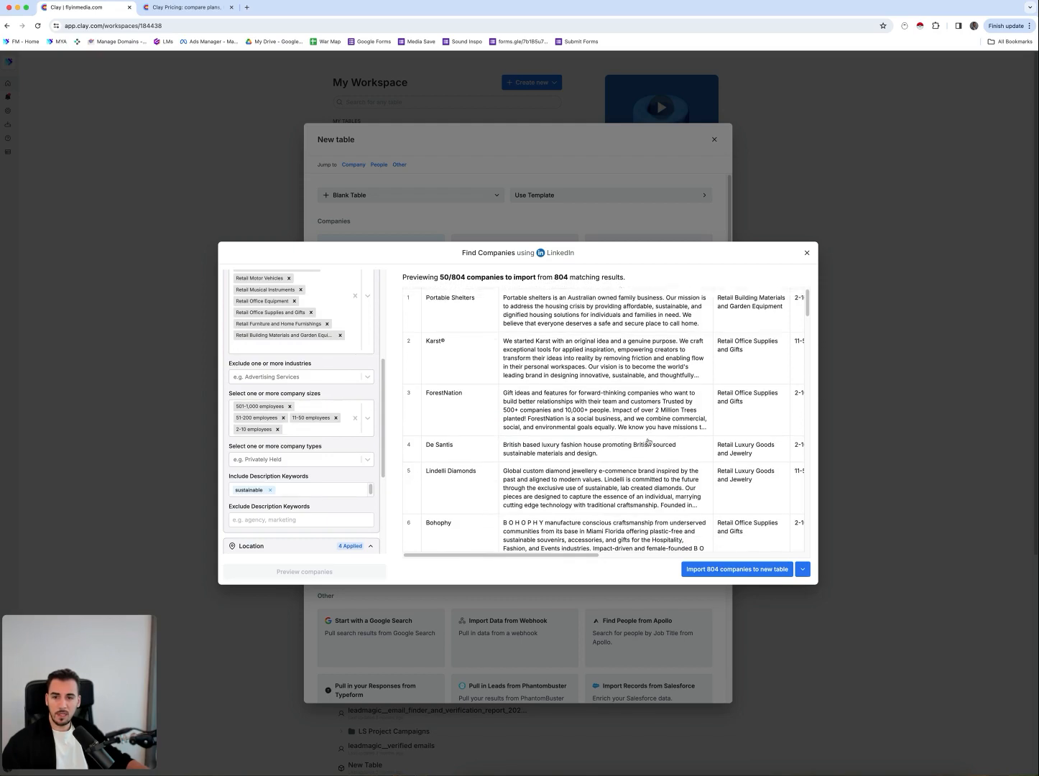
- Import the matching companies to a new table with only the free Basic Profile and dismiss the search inputs summary
click(756, 572)
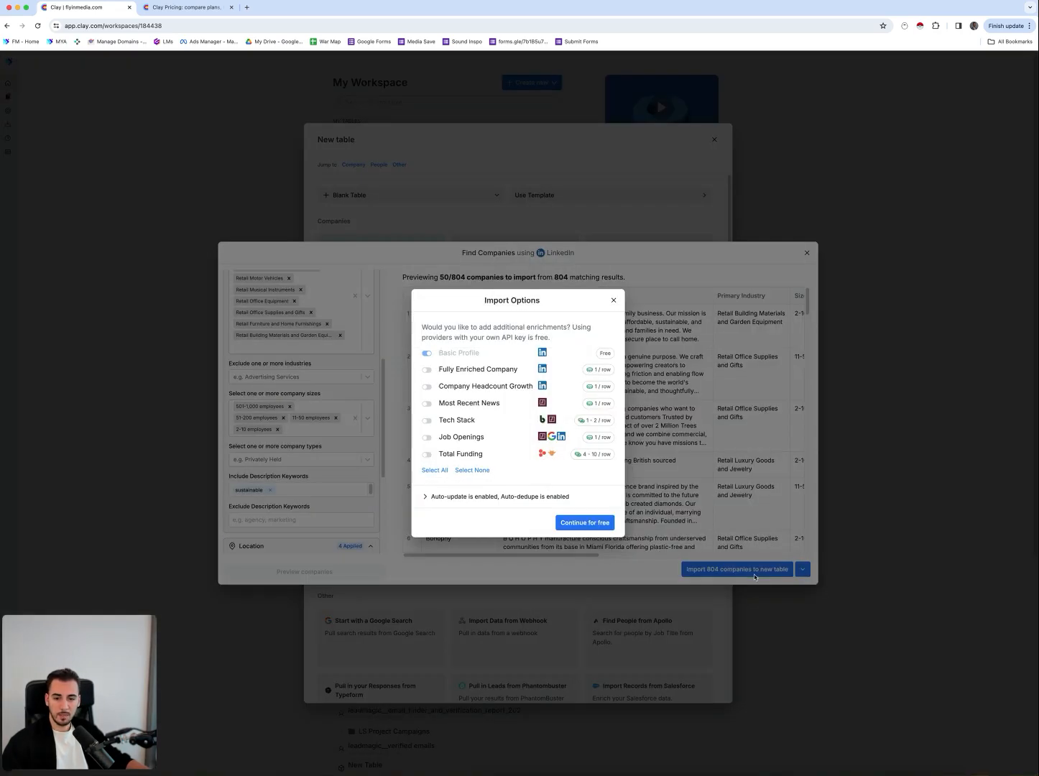
click(597, 524)
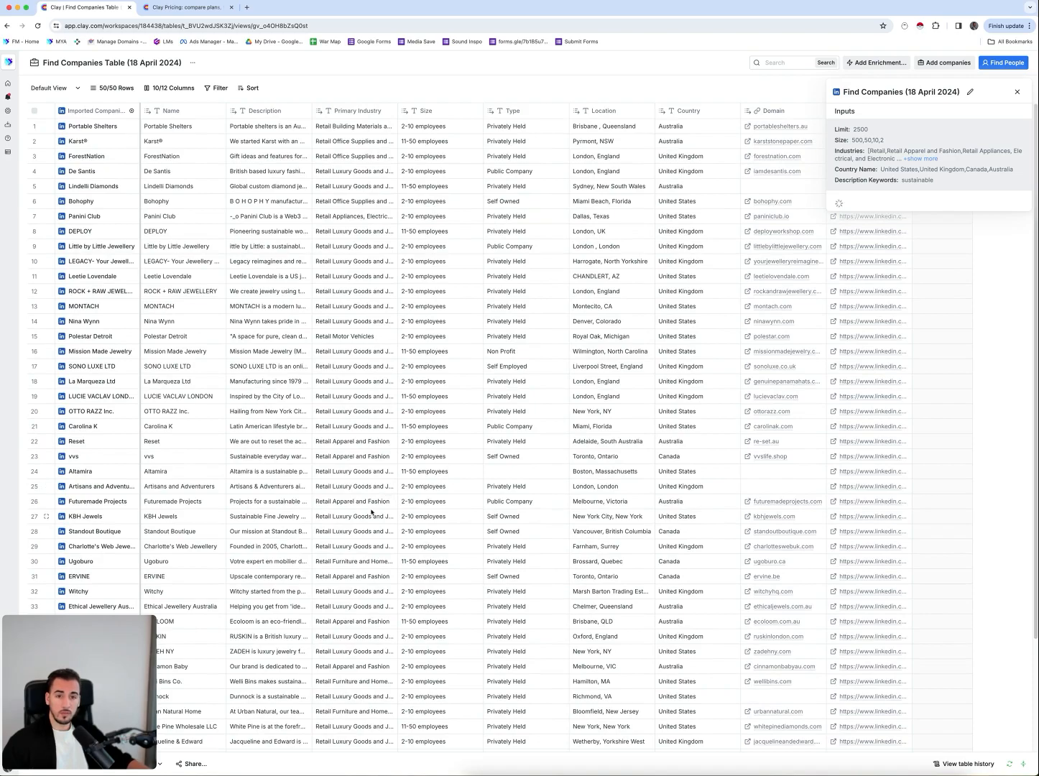
click(1017, 91)
- Look through the imported company rows, checking industry, size, location and domain, and return to the first row
scroll(381, 324, down, 2)
scroll(373, 366, up, 1)
scroll(199, 293, down, 20)
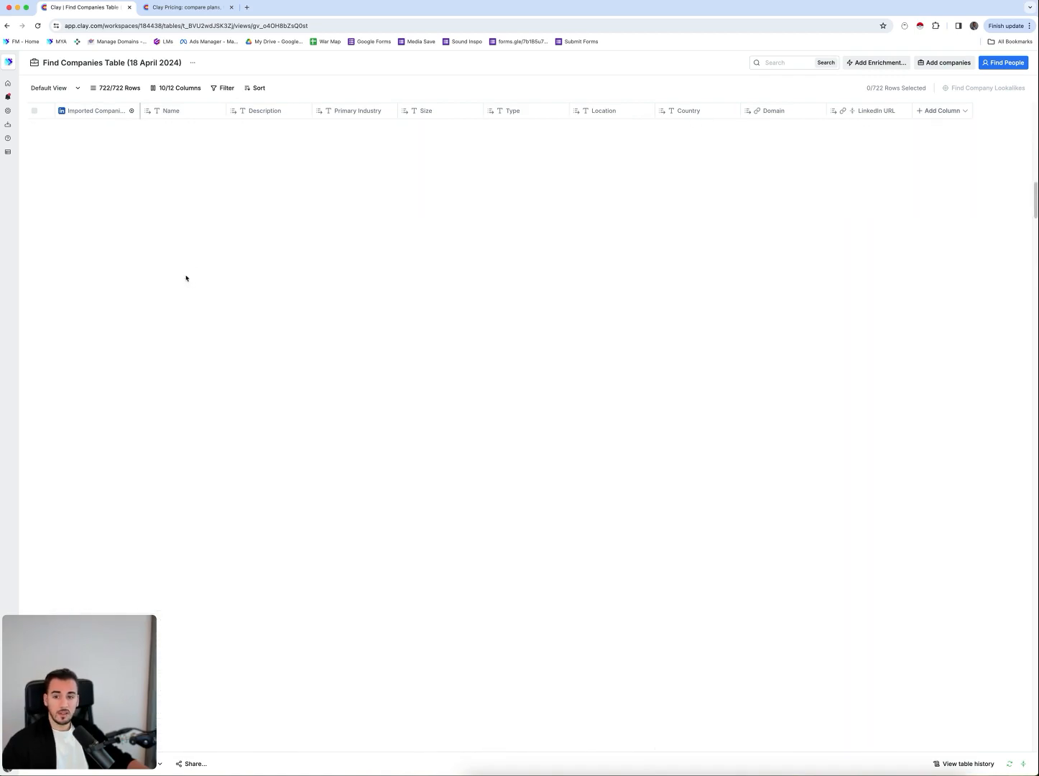
scroll(186, 288, down, 18)
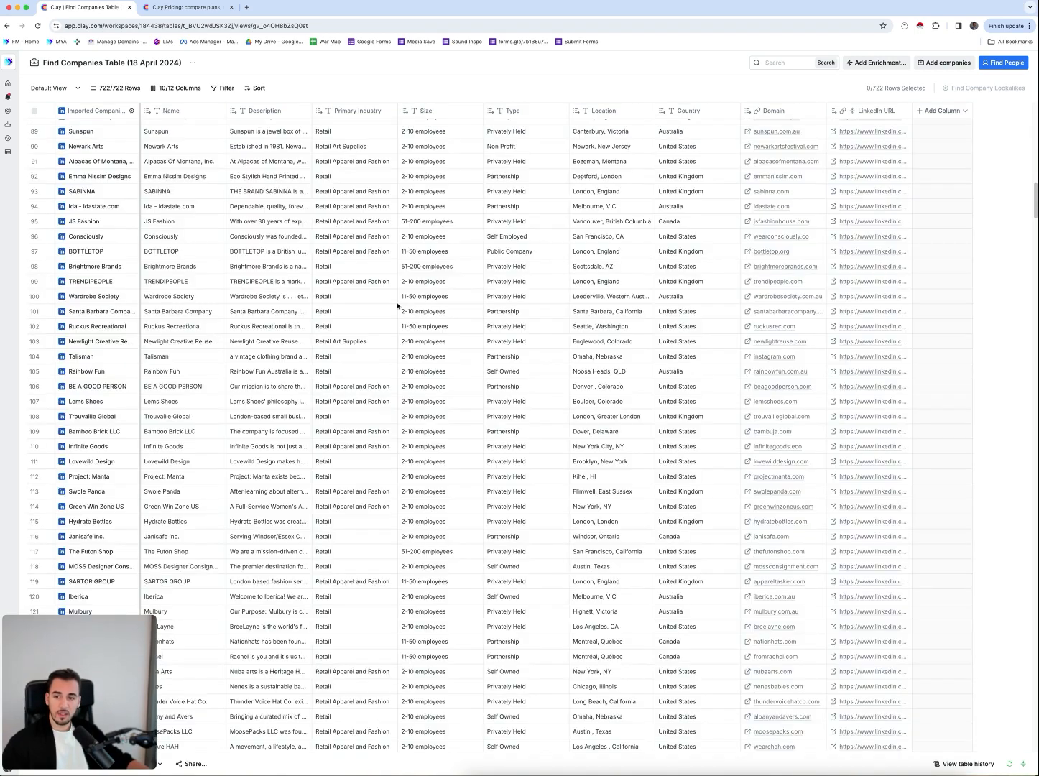
scroll(416, 427, down, 6)
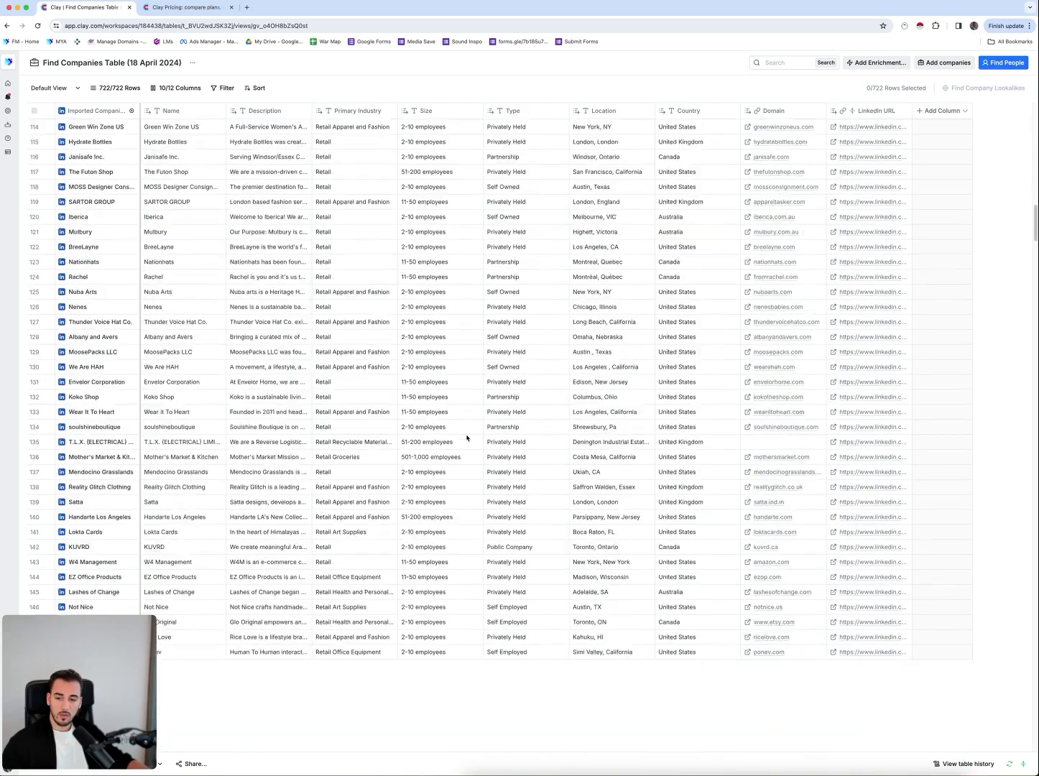
scroll(437, 406, down, 20)
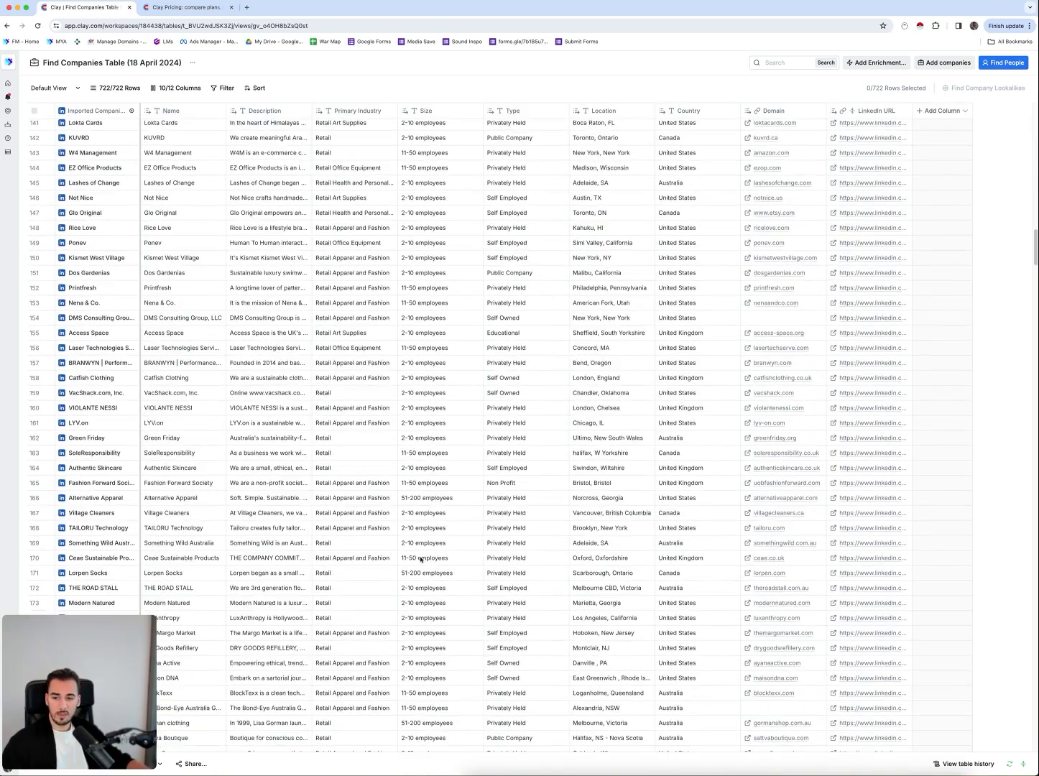
scroll(410, 550, down, 20)
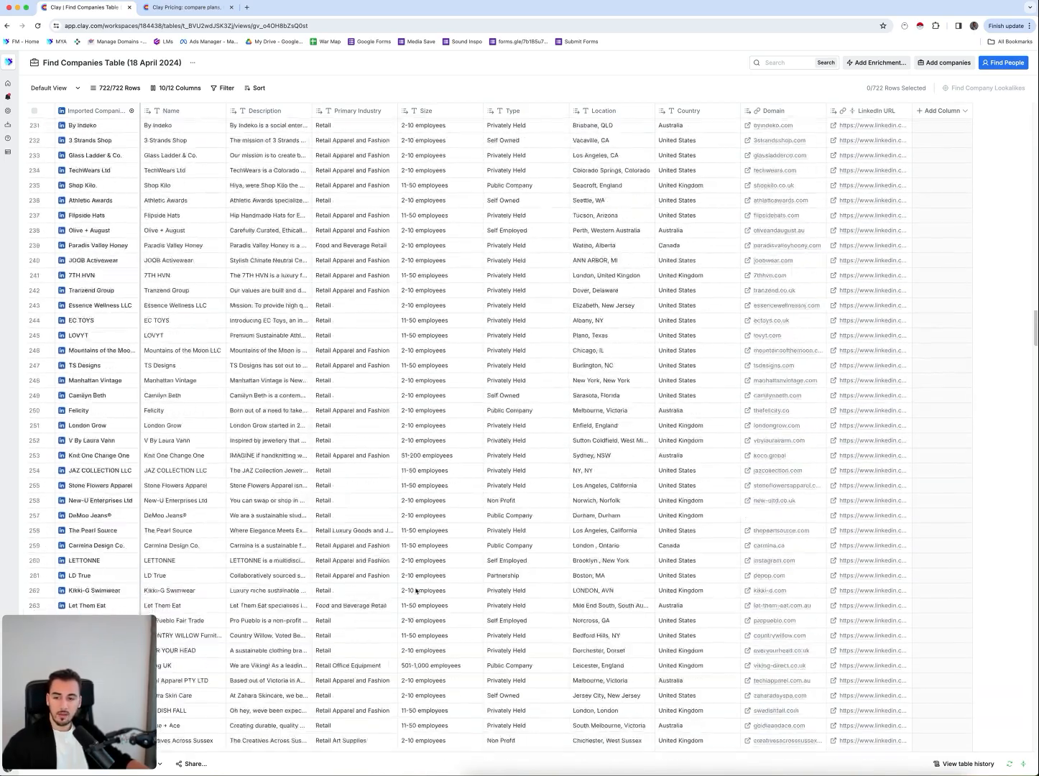
scroll(444, 629, up, 20)
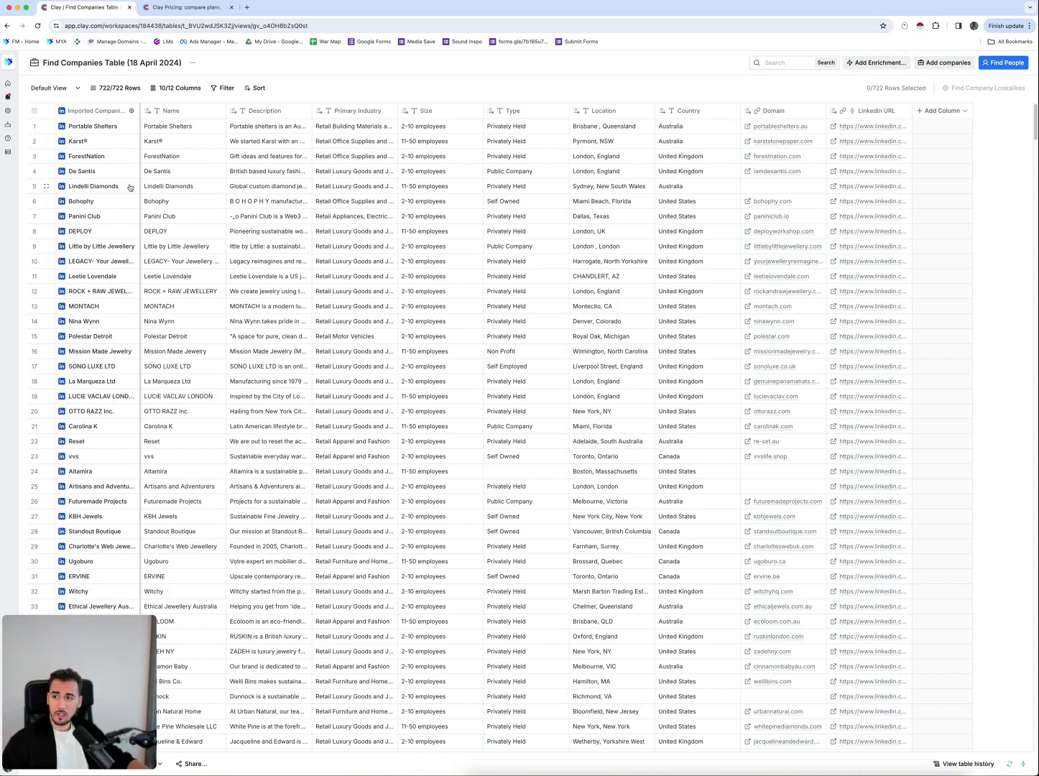
- Inspect the imported cell details of Portable Shelters and look over the first part of the company table
click(105, 127)
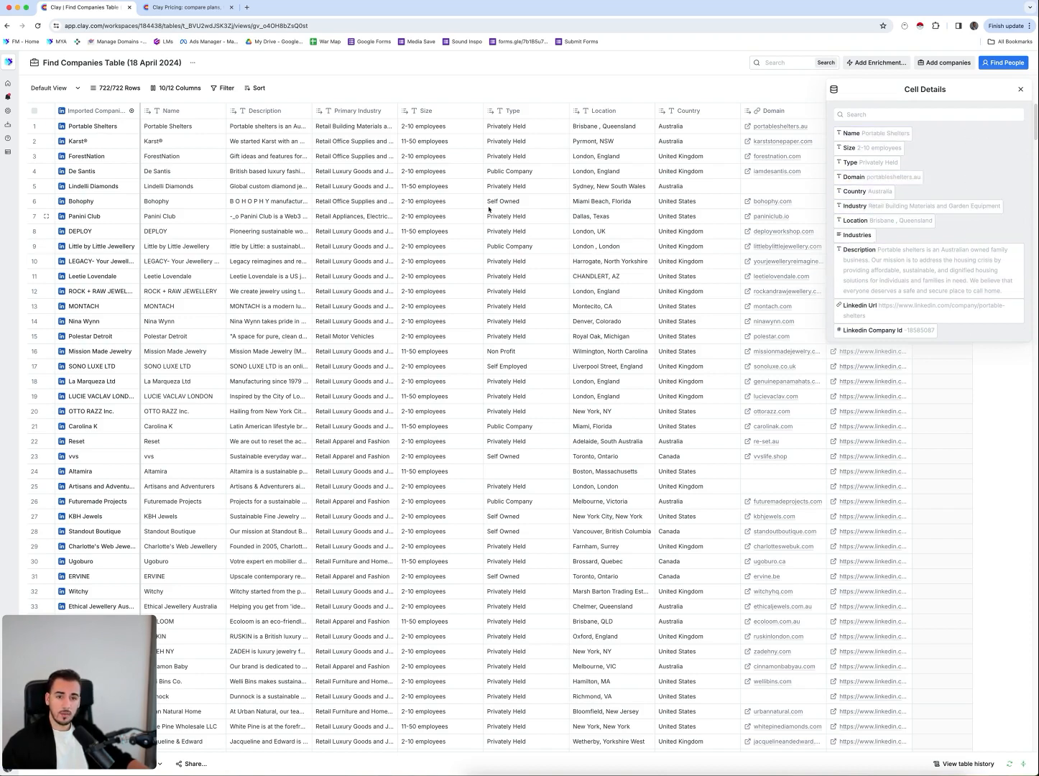
click(1020, 89)
scroll(461, 468, down, 5)
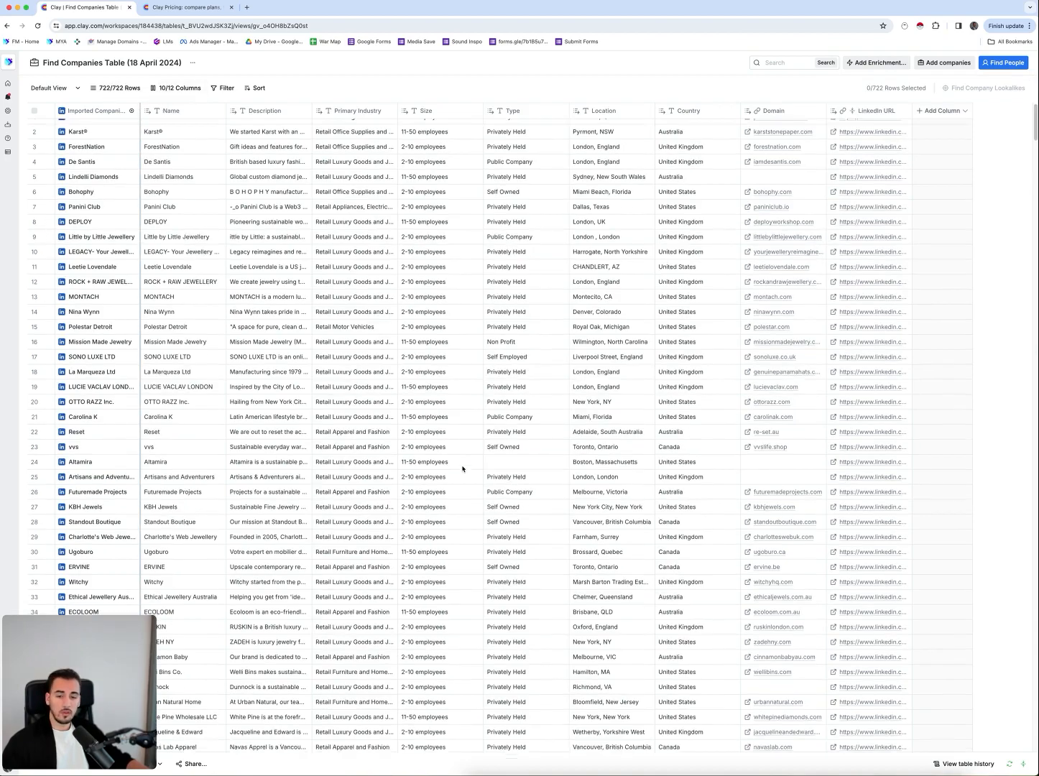
scroll(461, 468, up, 5)
scroll(462, 468, down, 5)
scroll(462, 469, up, 5)
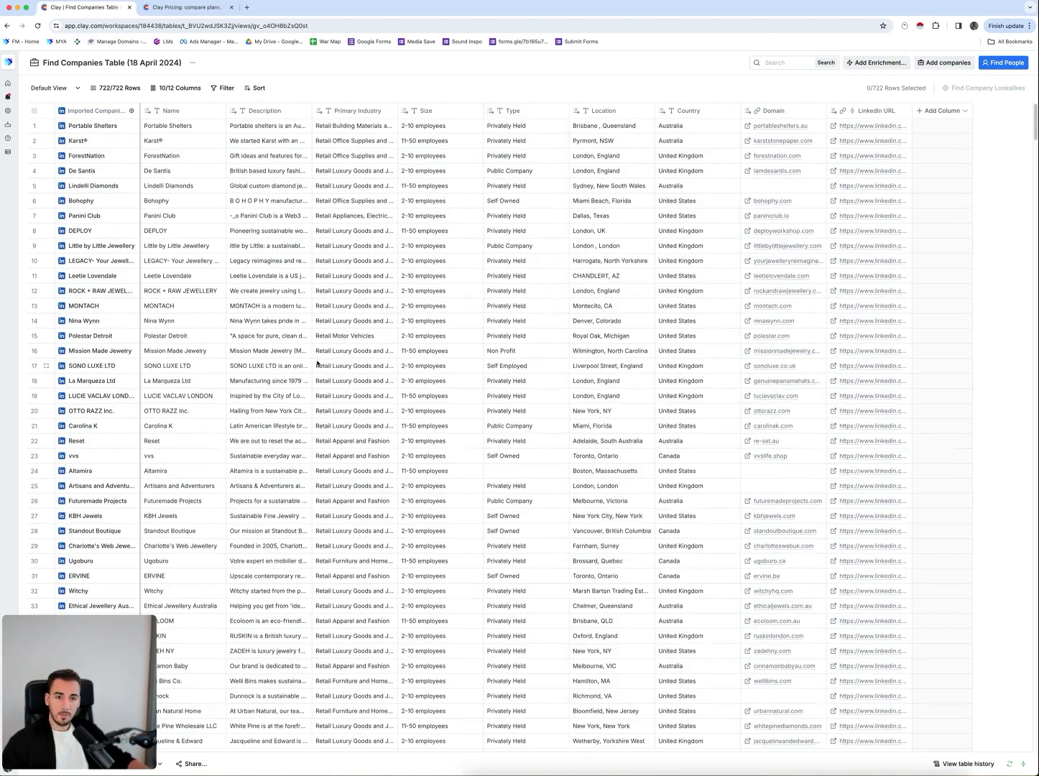
scroll(318, 448, down, 15)
scroll(319, 448, up, 15)
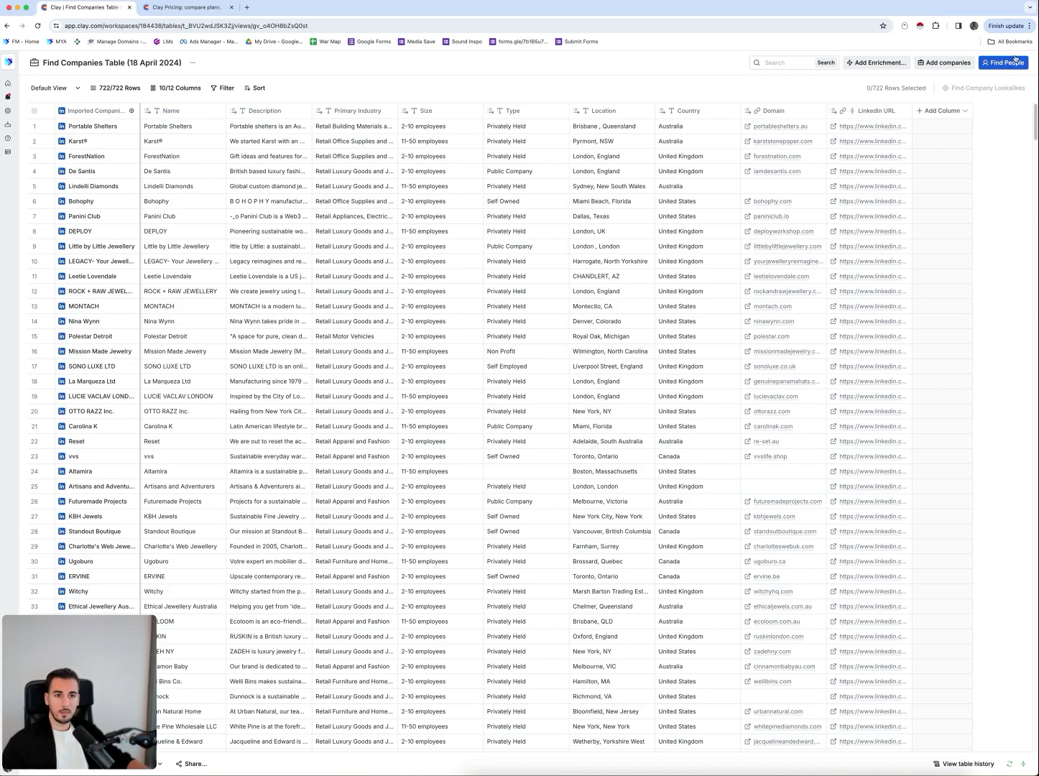
- Rename the table as "Sustainable Companies AU, US, UK, CAN"
click(169, 64)
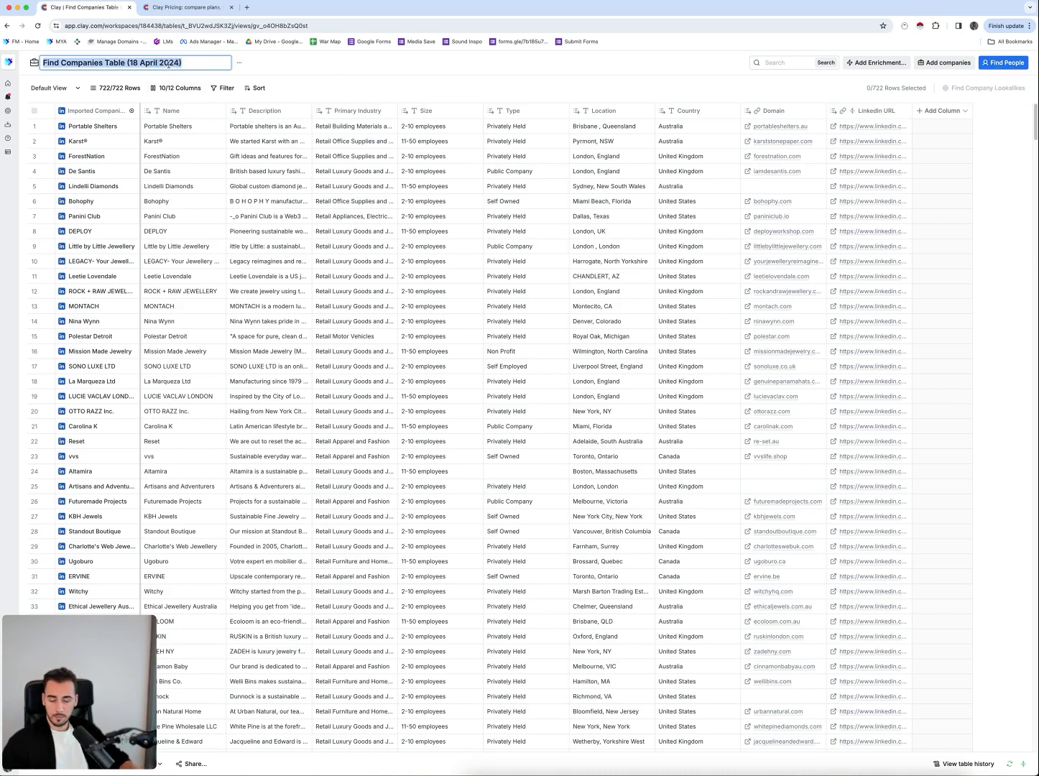
text(Sustainable Companies AU, US, UK, CAN)
key(Return)
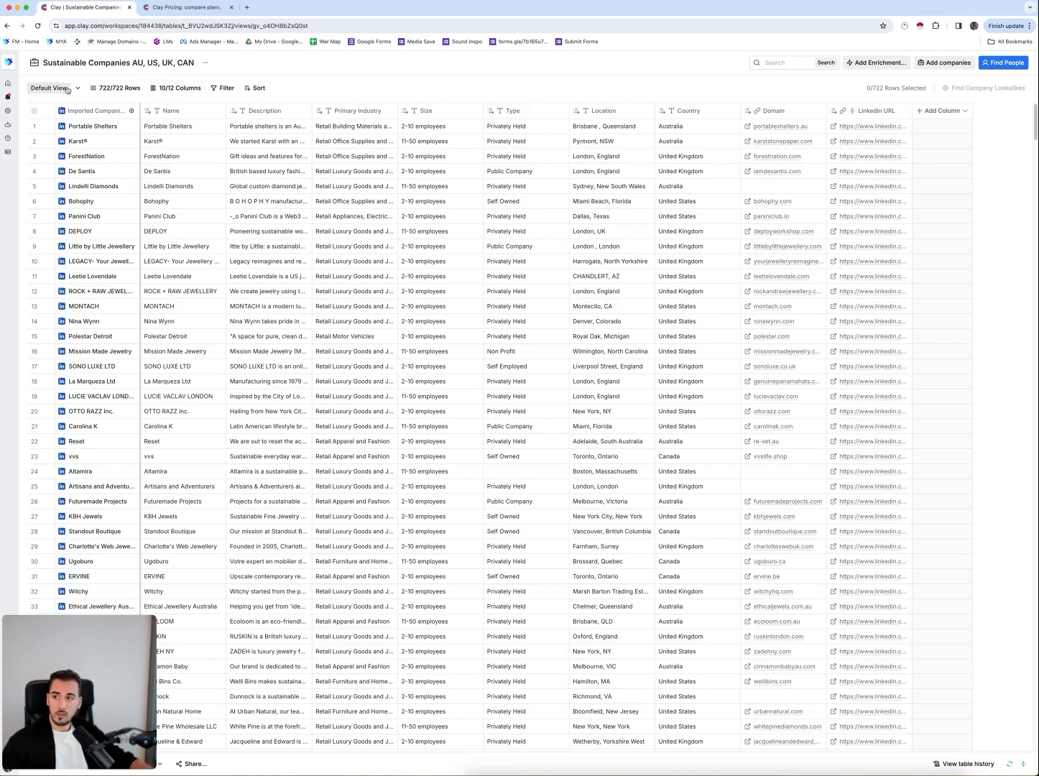
- Insert "Retail (2-500)" before "Companies" in the table's name
click(91, 64)
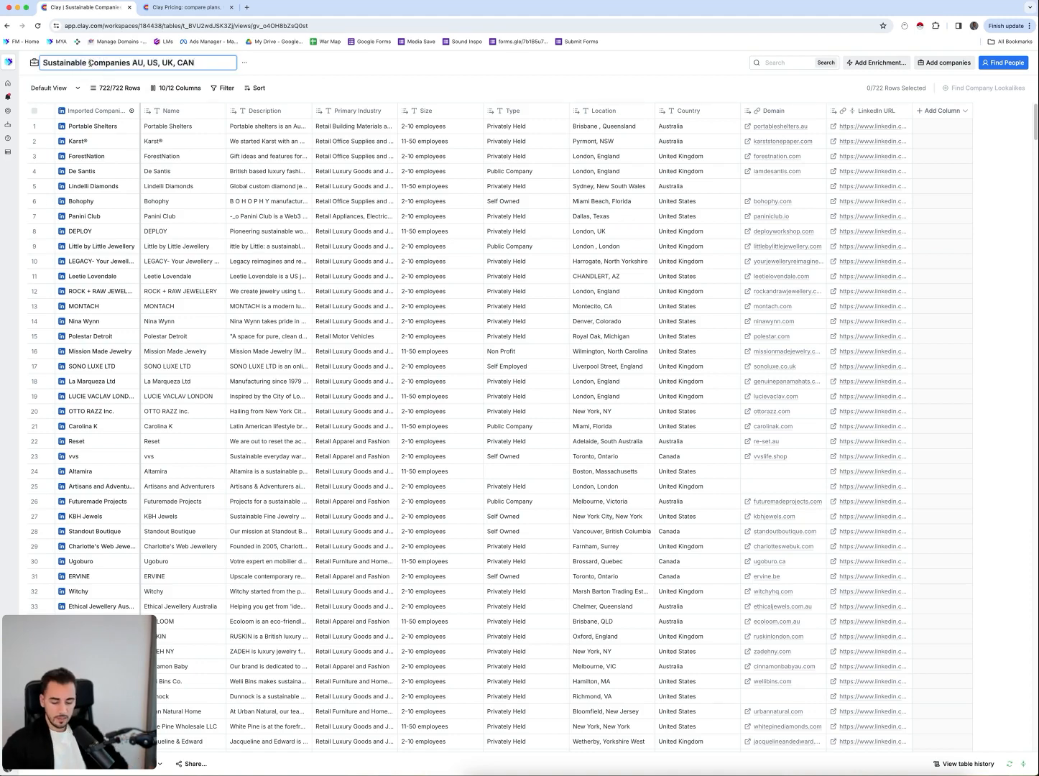
text(Retail (2-500))
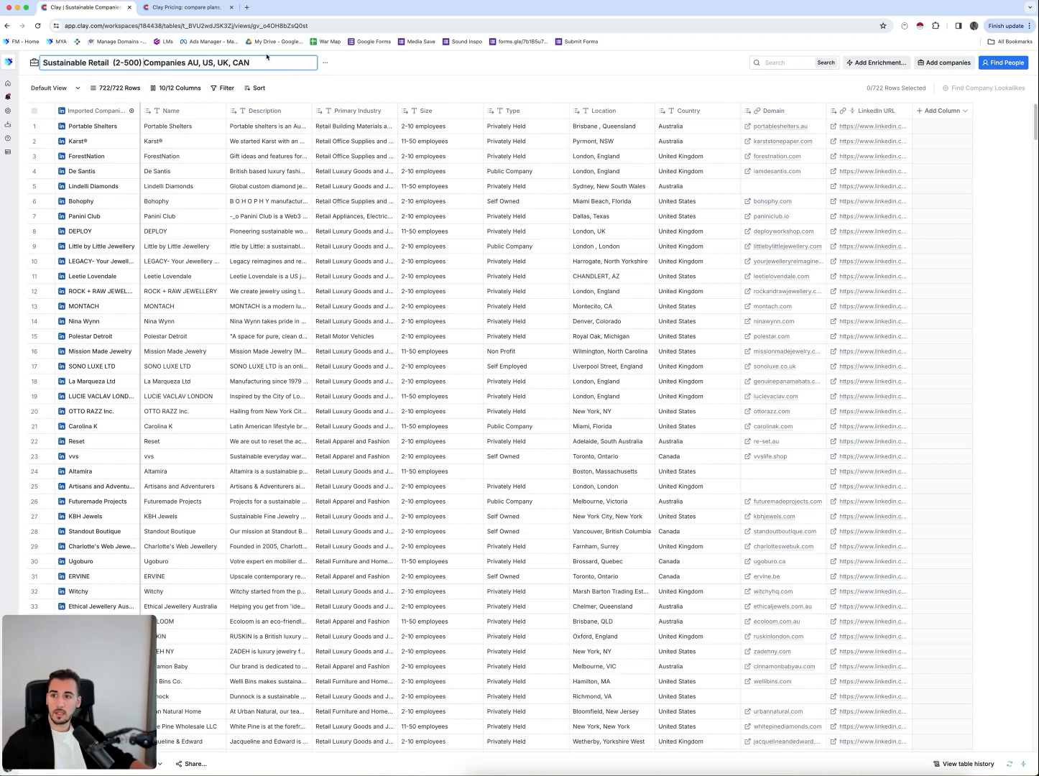
key(Return)
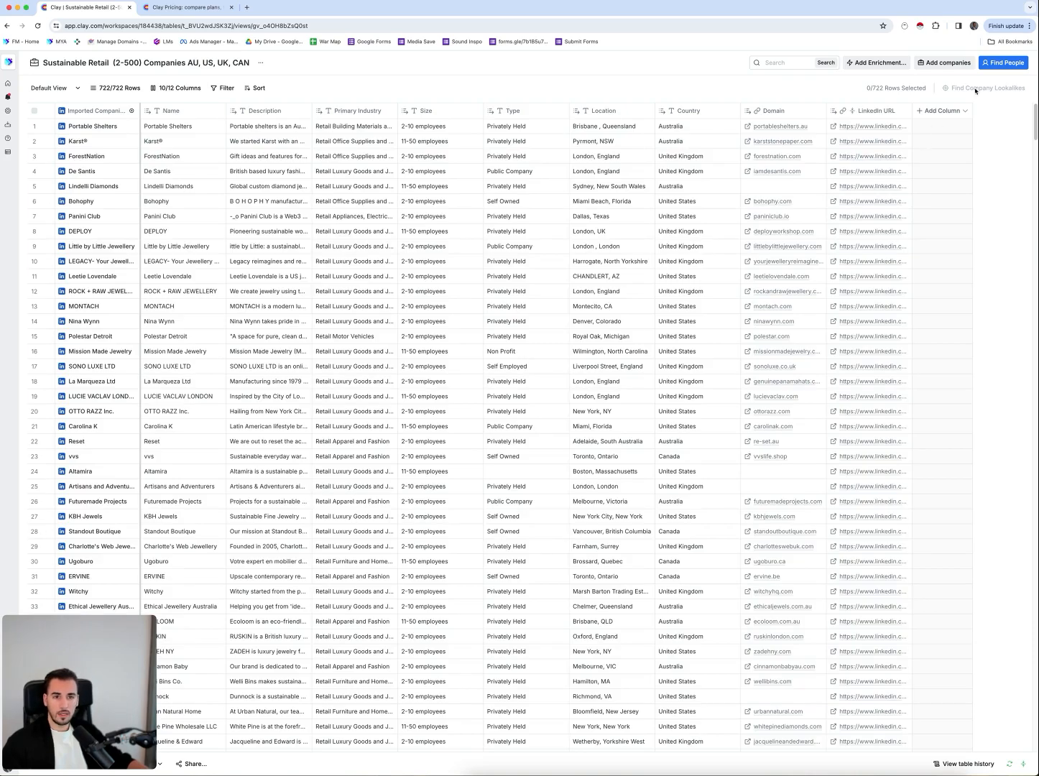
- Start a LinkedIn people search from the company table and expand its job title filters
click(997, 64)
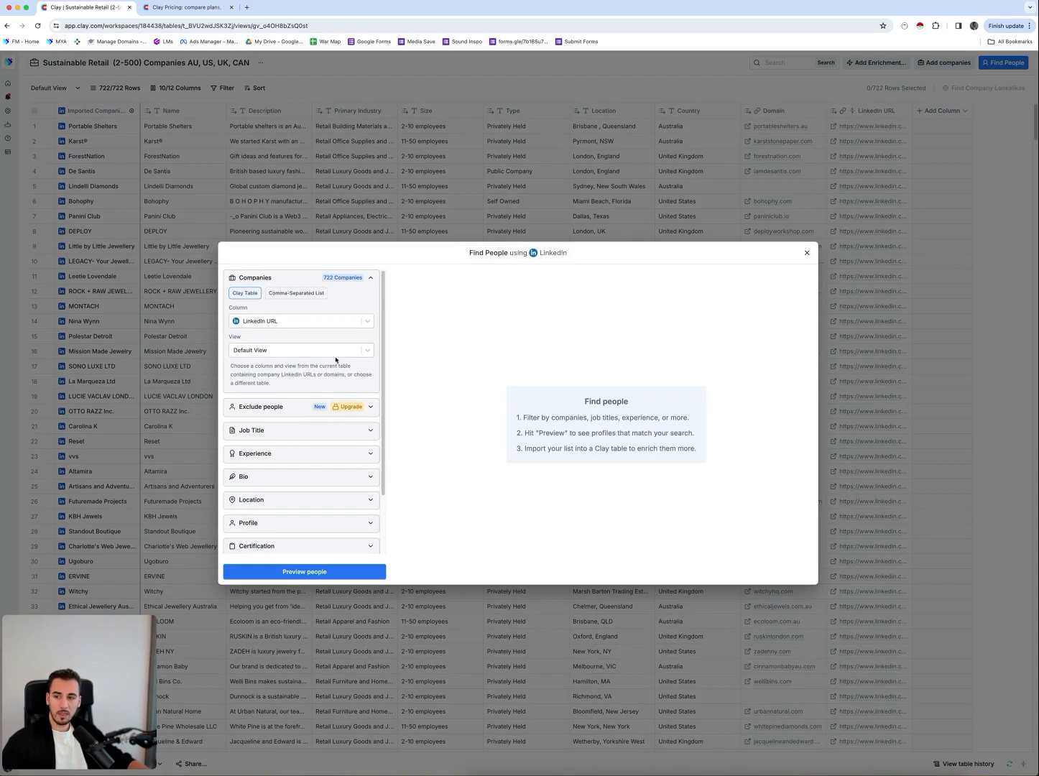
scroll(294, 349, down, 2)
scroll(294, 349, up, 2)
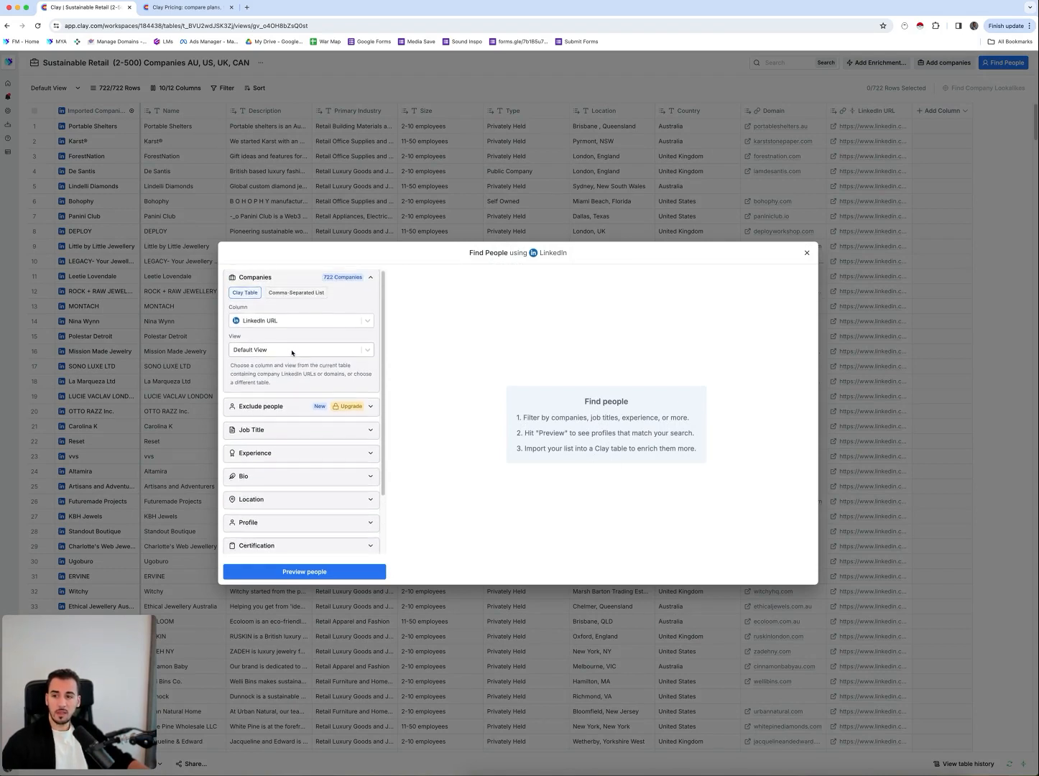
scroll(292, 356, down, 2)
scroll(305, 434, up, 1)
scroll(320, 424, down, 2)
scroll(323, 438, up, 3)
scroll(324, 381, down, 3)
click(323, 359)
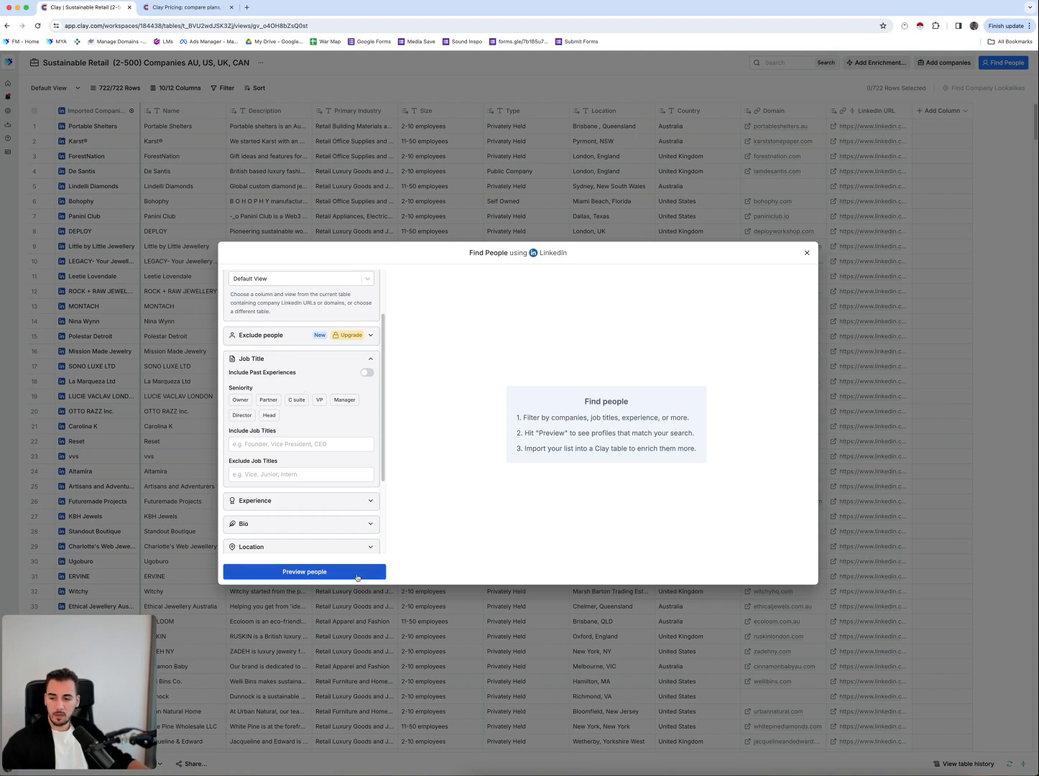
scroll(284, 417, down, 1)
scroll(285, 417, down, 3)
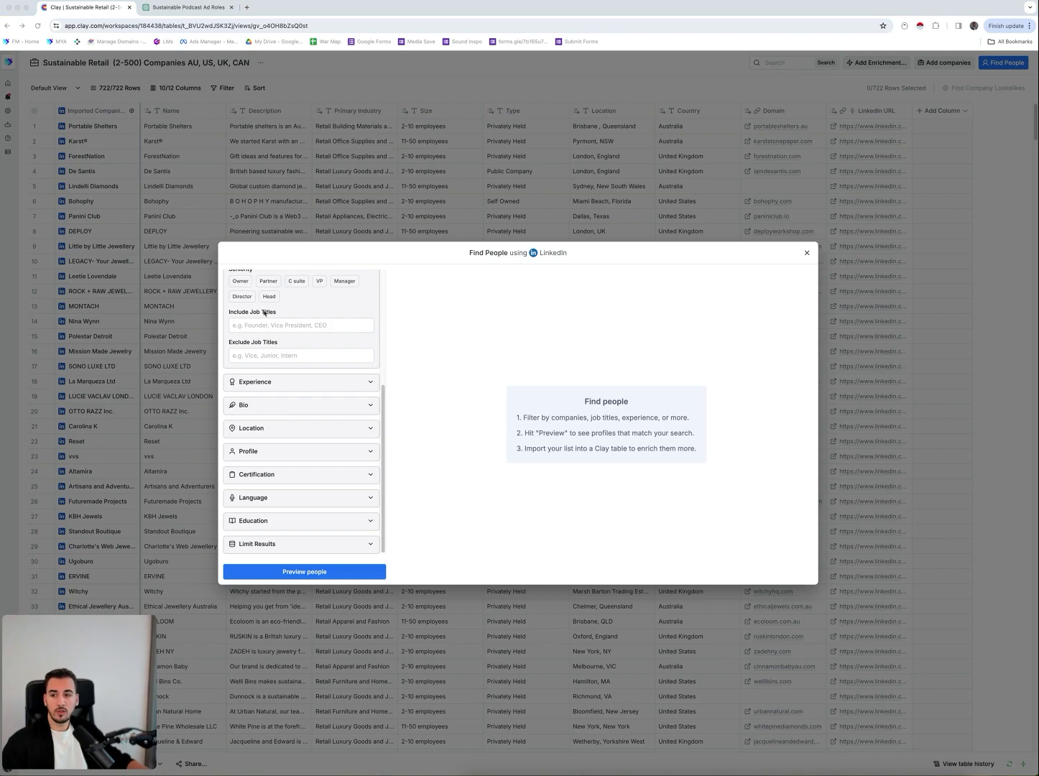
- Switch to ChatGPT, read the prompt about podcast advertising buyers, and copy the full comma-separated list of roles
click(188, 7)
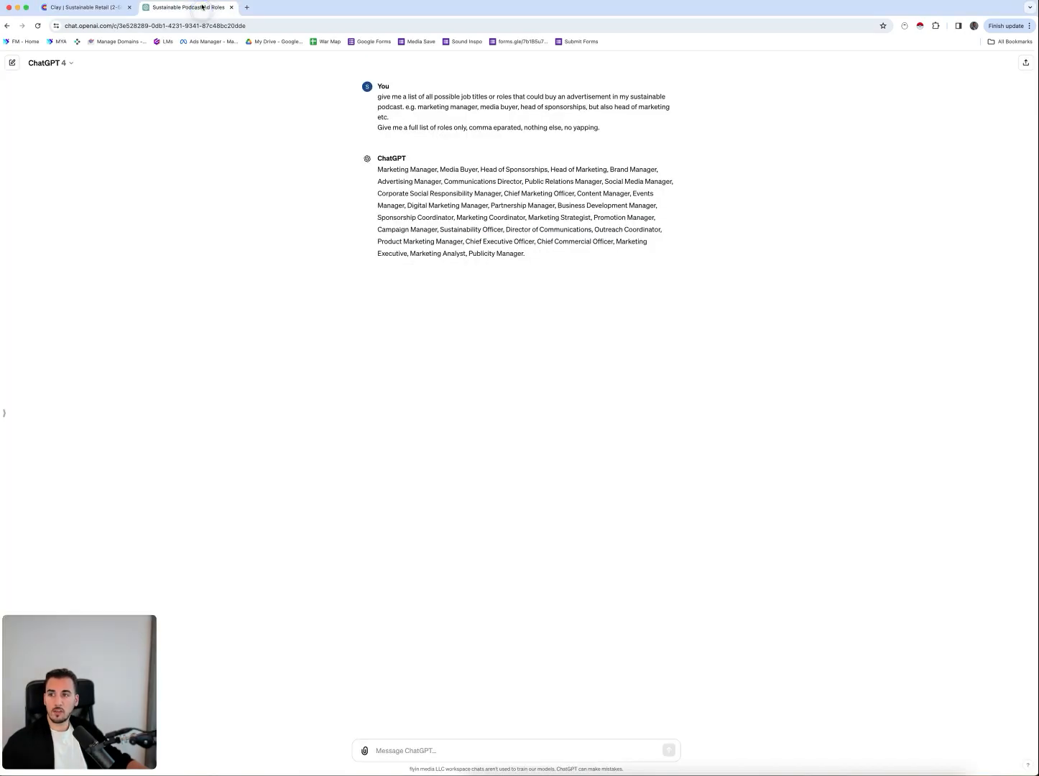
drag(378, 103, 647, 122)
click(653, 119)
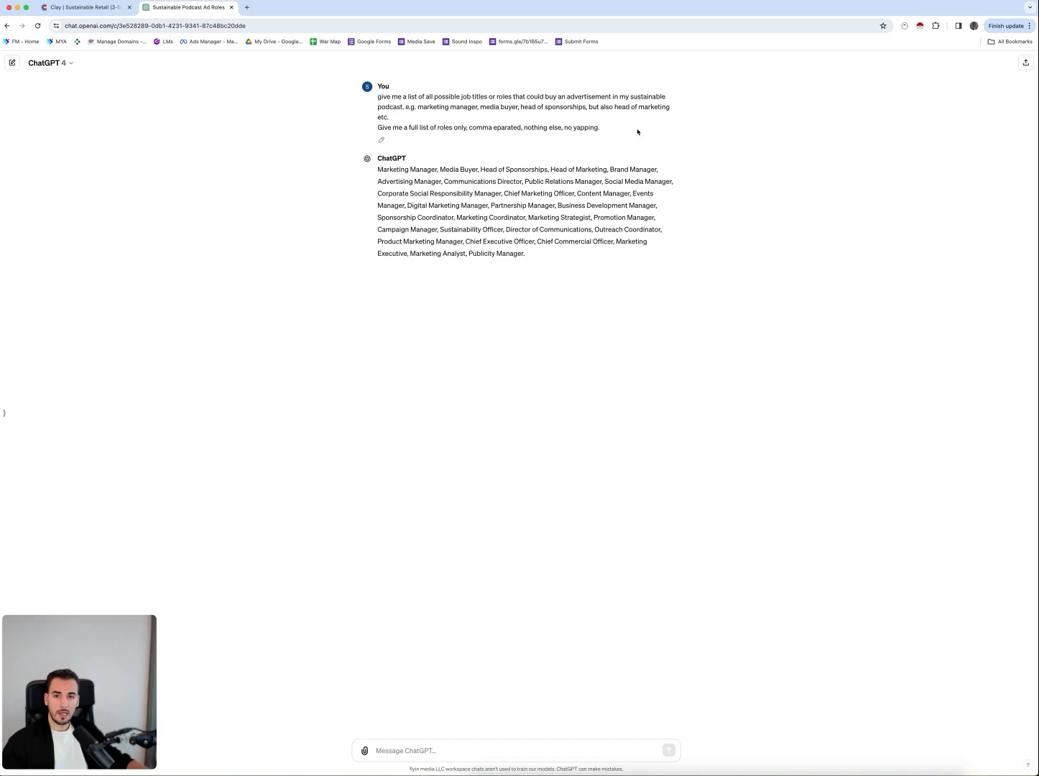
drag(614, 129, 370, 111)
click(559, 150)
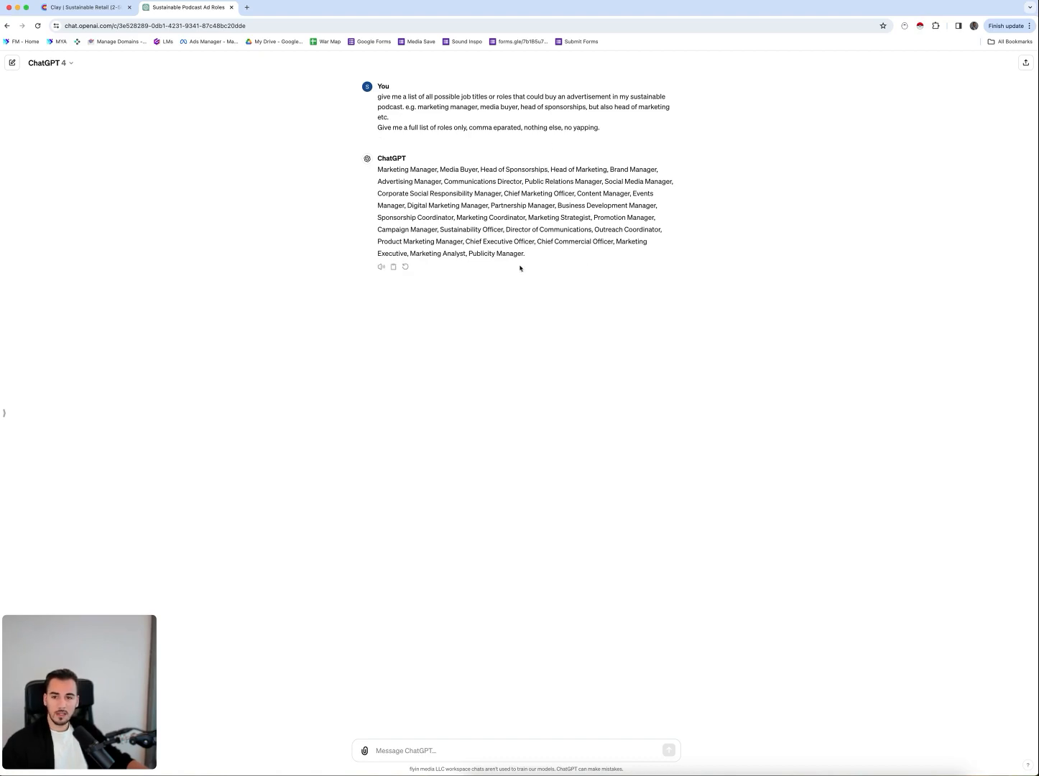
drag(535, 257, 377, 168)
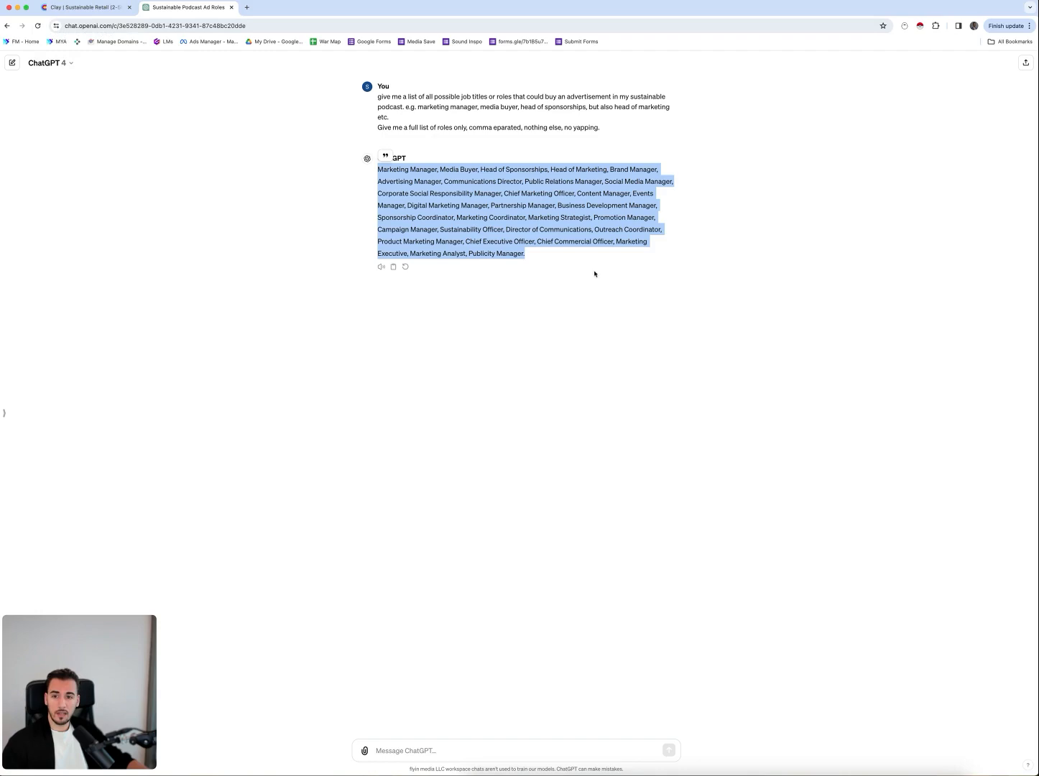
- Return to Clay and paste the copied roles into the included job titles of the people search
click(107, 8)
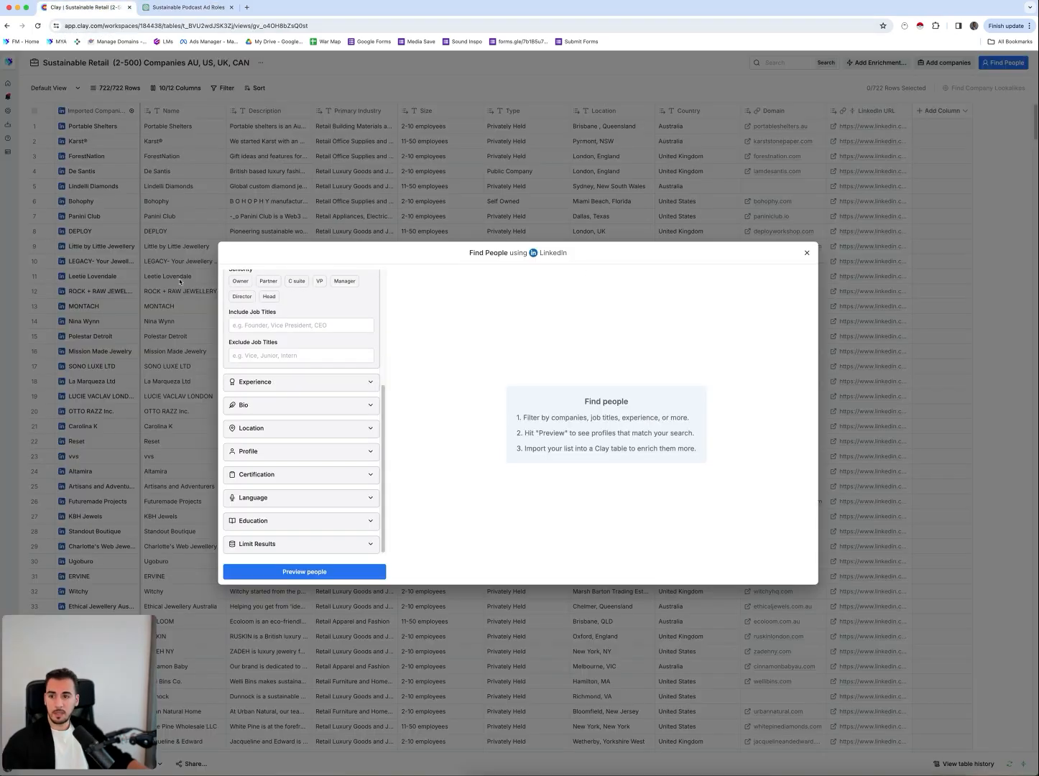
scroll(280, 366, up, 1)
click(284, 344)
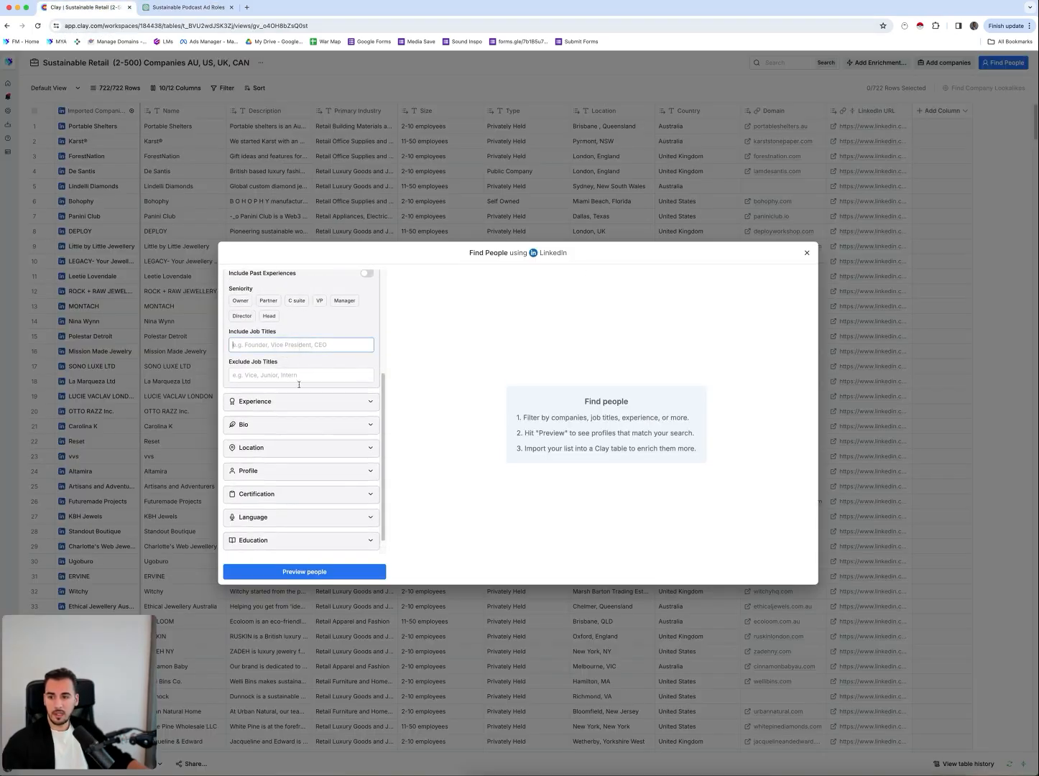
key(super+v)
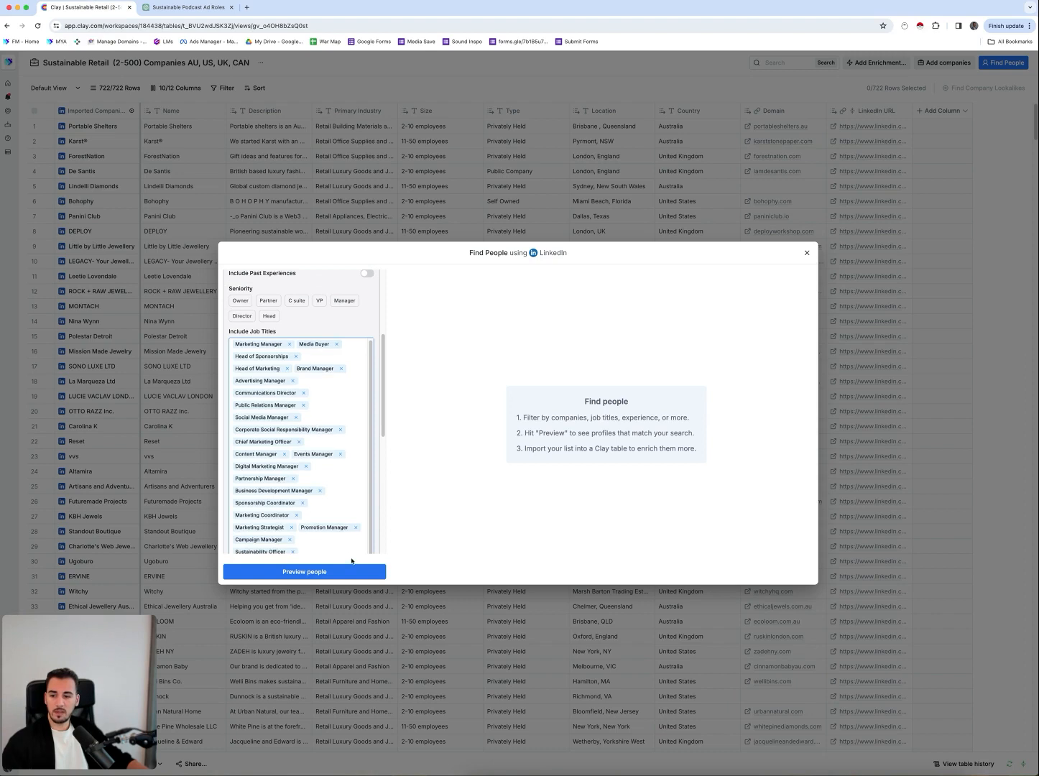
scroll(350, 503, down, 5)
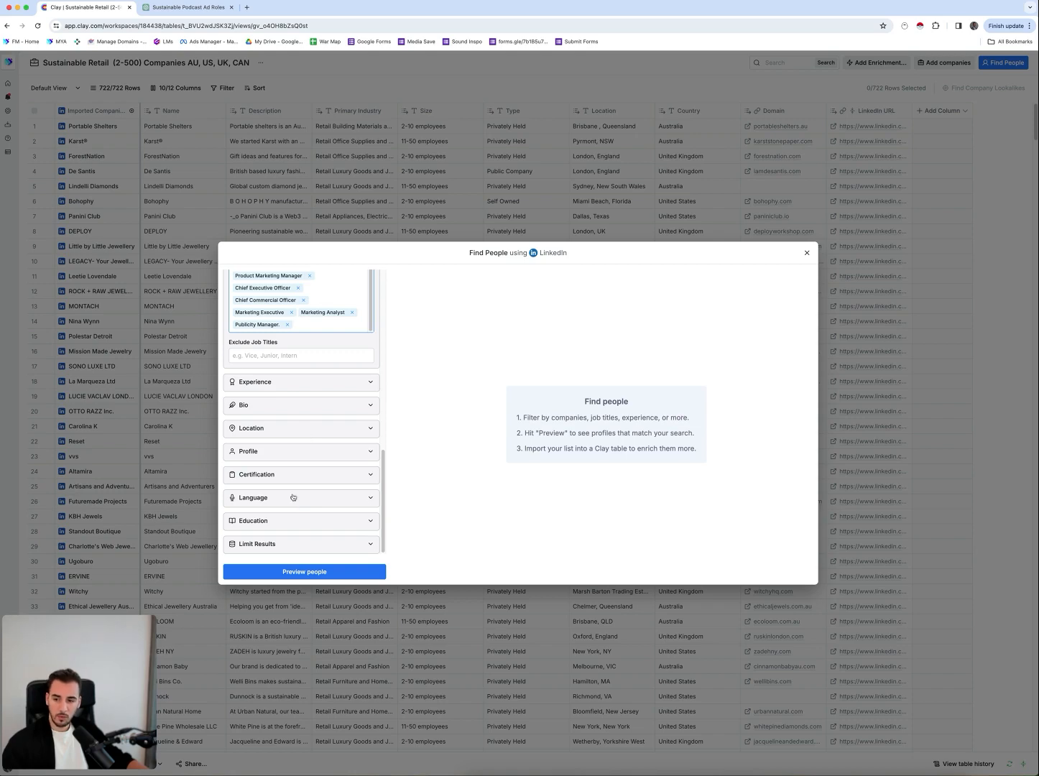
scroll(332, 485, up, 10)
scroll(332, 480, down, 10)
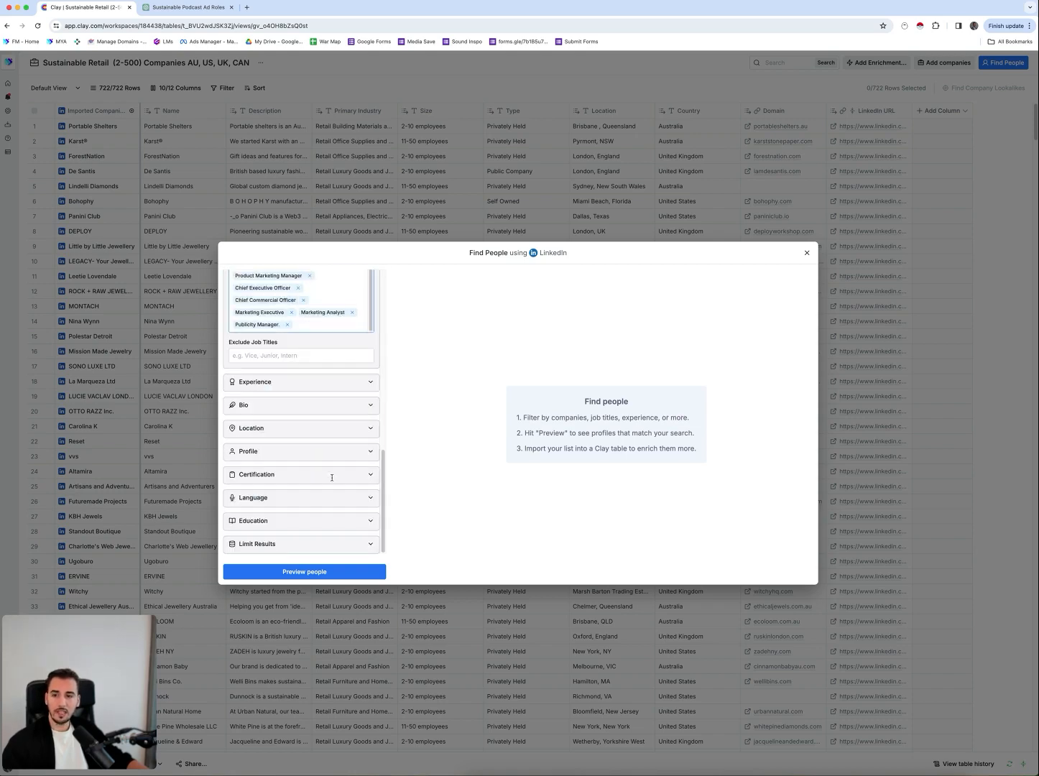
- Examine the Experience, Bio, Location, Profile and Certification filters available for the people search
click(288, 391)
click(301, 383)
scroll(299, 432, down, 3)
click(308, 406)
scroll(306, 417, down, 2)
click(287, 435)
scroll(286, 438, down, 2)
click(277, 455)
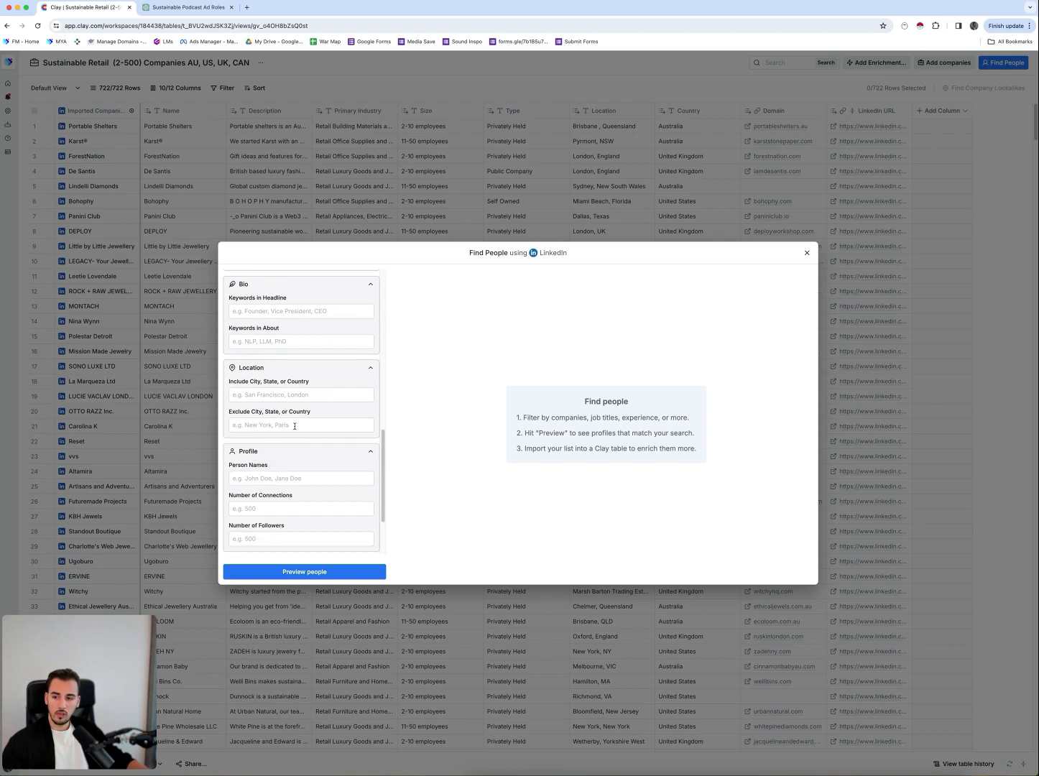
scroll(295, 426, down, 3)
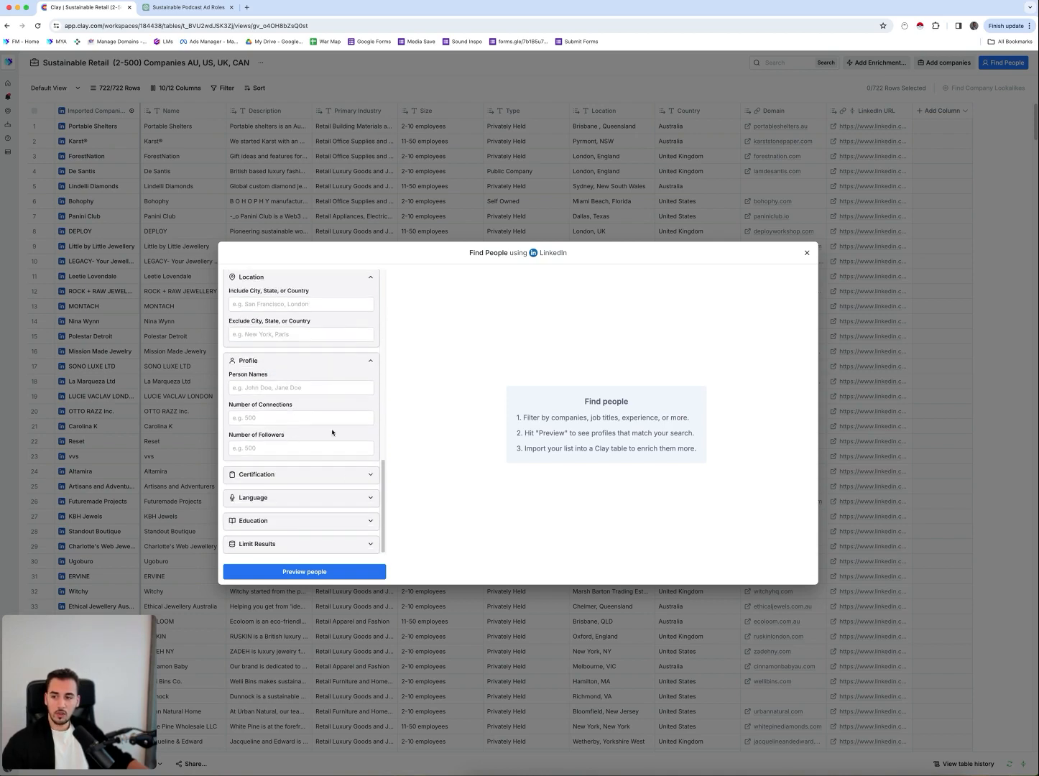
click(266, 475)
scroll(289, 503, down, 1)
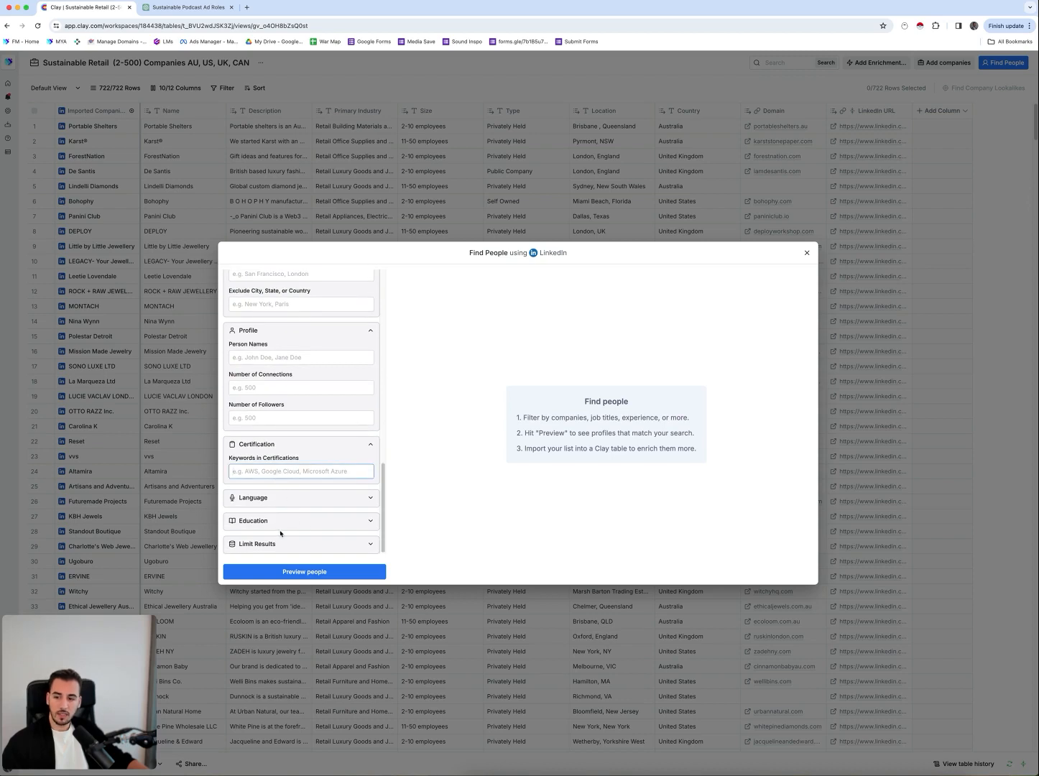
scroll(278, 532, up, 4)
scroll(281, 528, up, 4)
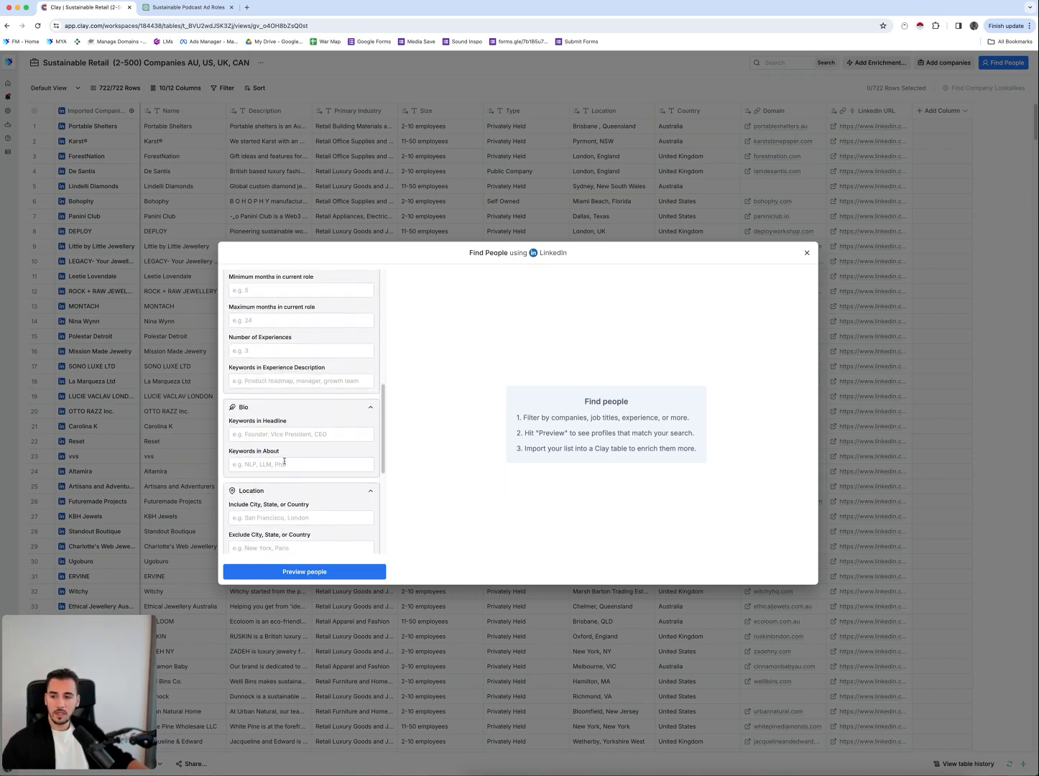
click(284, 435)
click(290, 464)
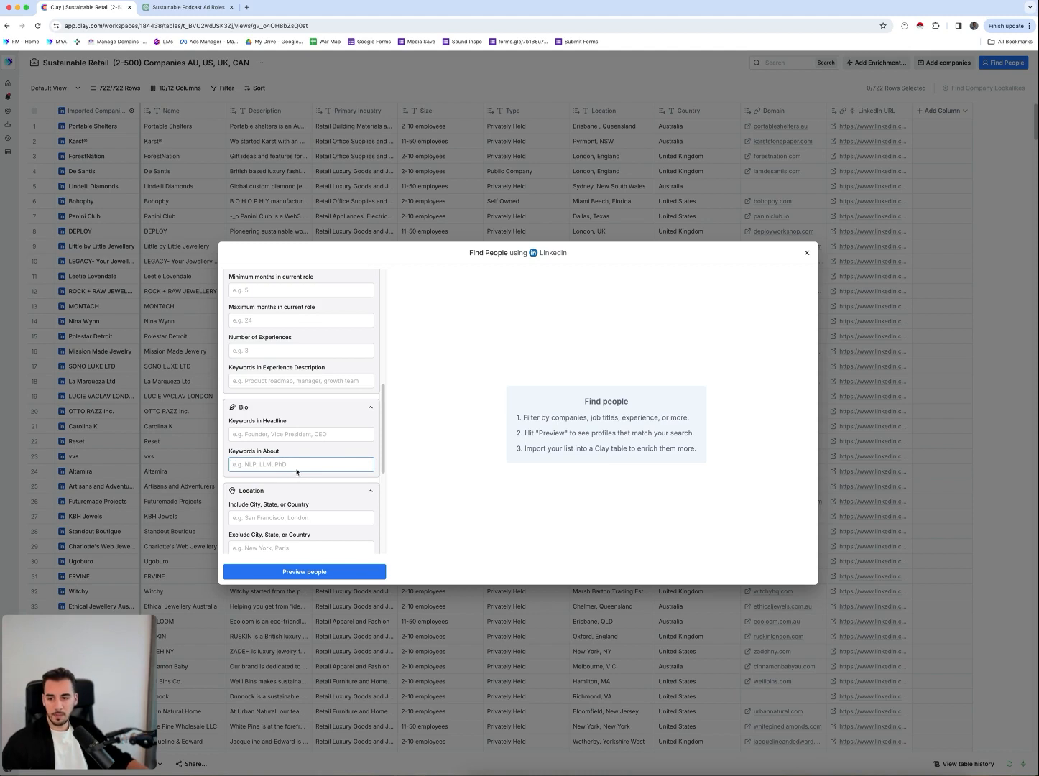
click(253, 436)
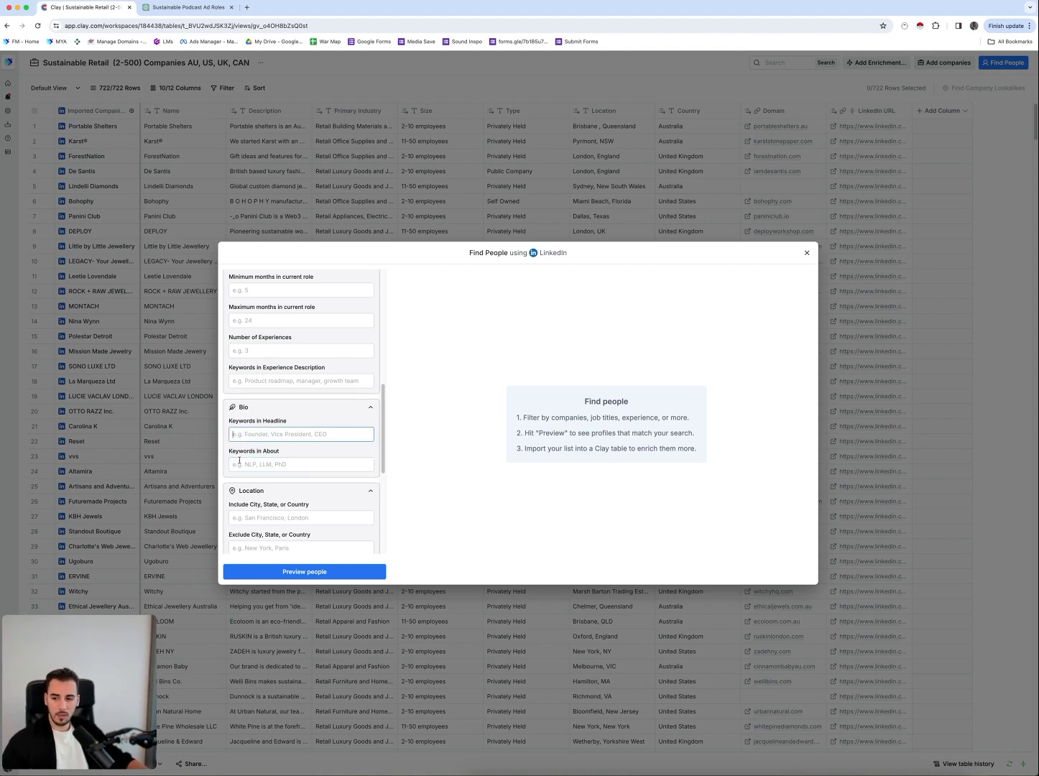
scroll(297, 498, down, 1)
text(d)
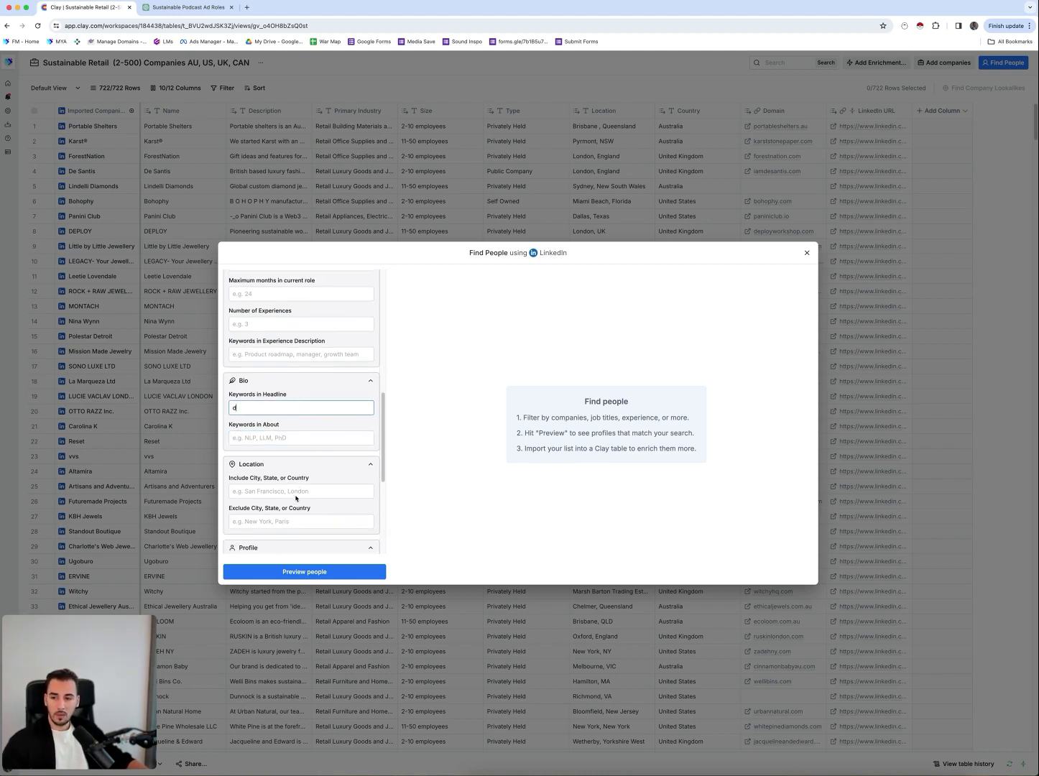
key(BackSpace)
- Check the applied job titles and preview the people matching them
scroll(287, 467, down, 5)
scroll(313, 450, up, 10)
scroll(312, 450, up, 10)
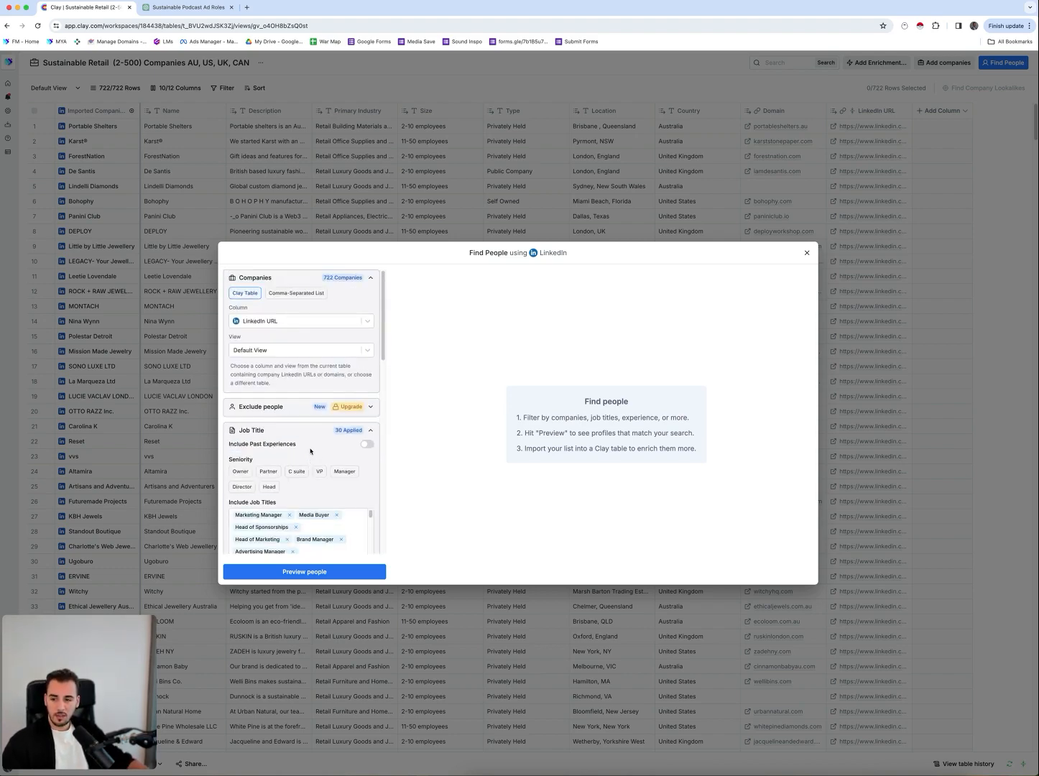
scroll(311, 451, down, 5)
scroll(266, 430, down, 5)
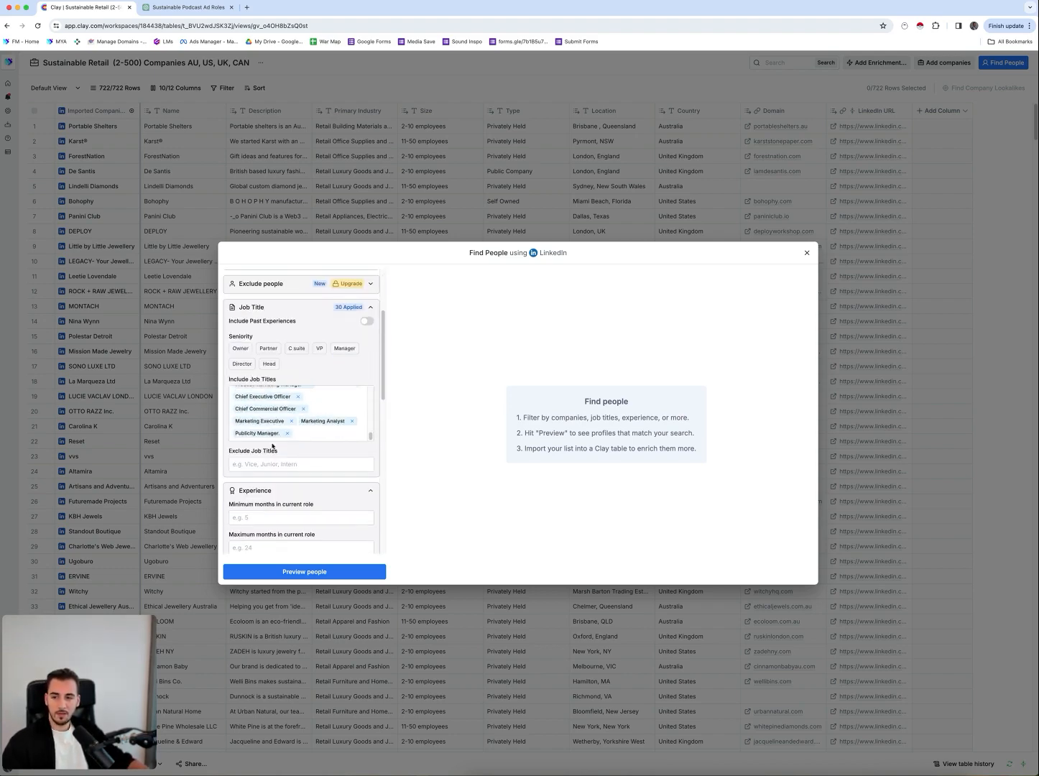
click(307, 572)
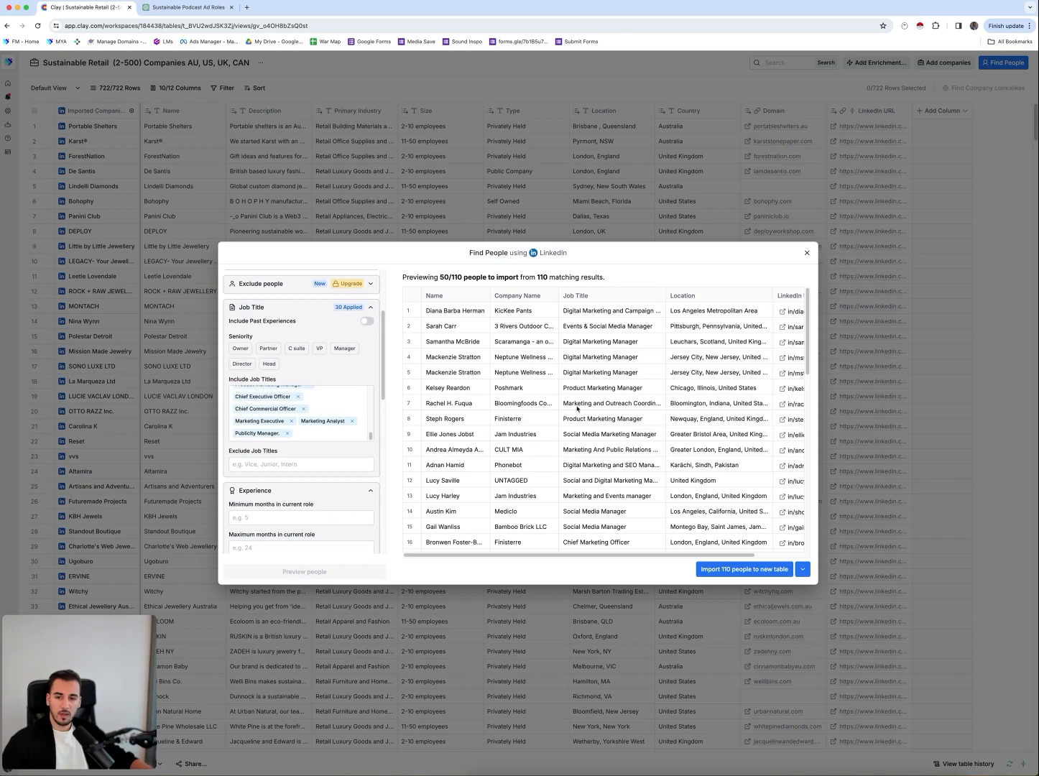
- Clear all included job titles from the people search
scroll(302, 442, down, 10)
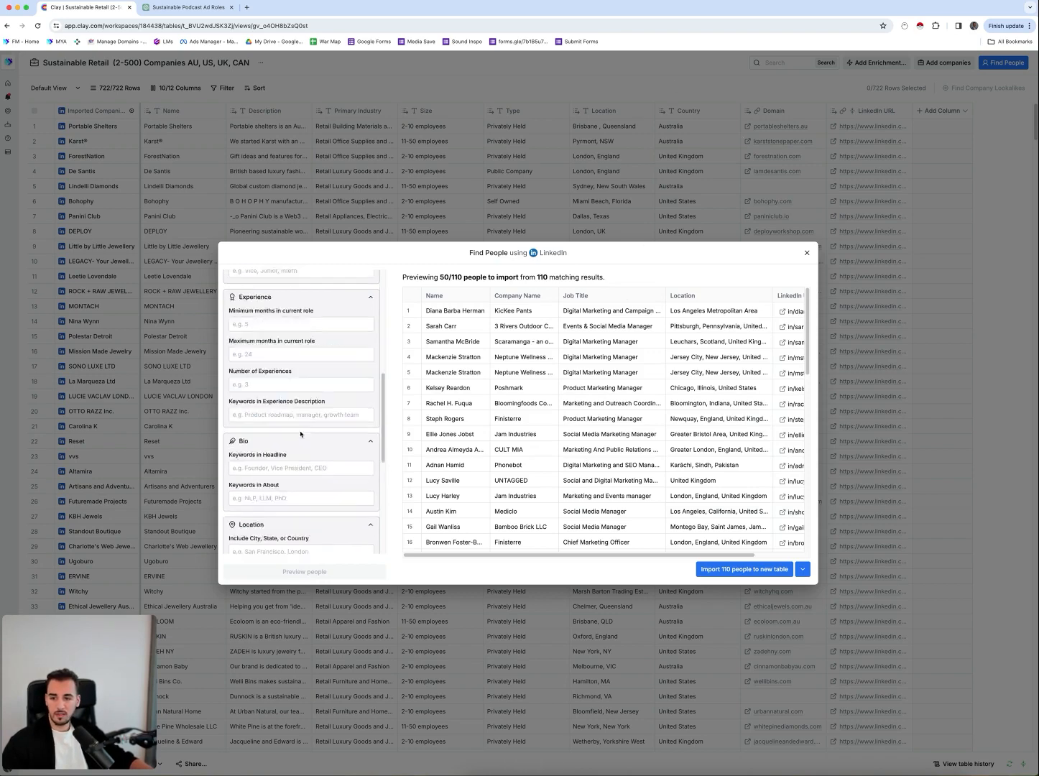
scroll(303, 431, up, 10)
scroll(303, 410, down, 5)
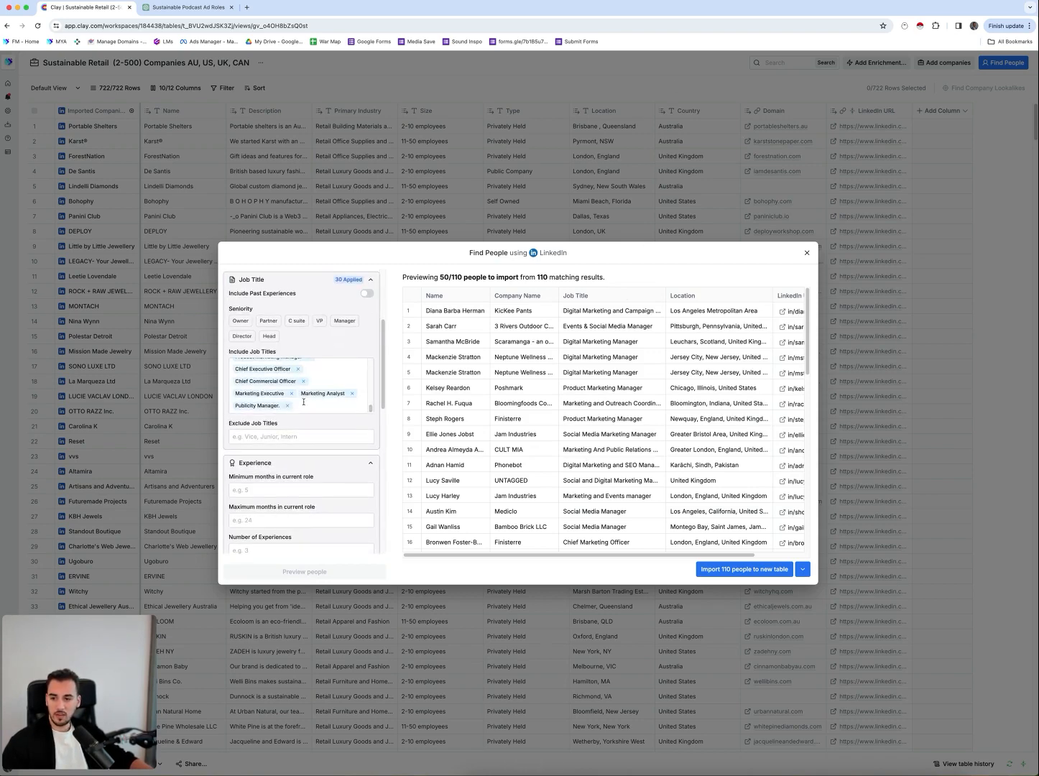
scroll(303, 401, up, 5)
click(315, 457)
drag(315, 457, 280, 352)
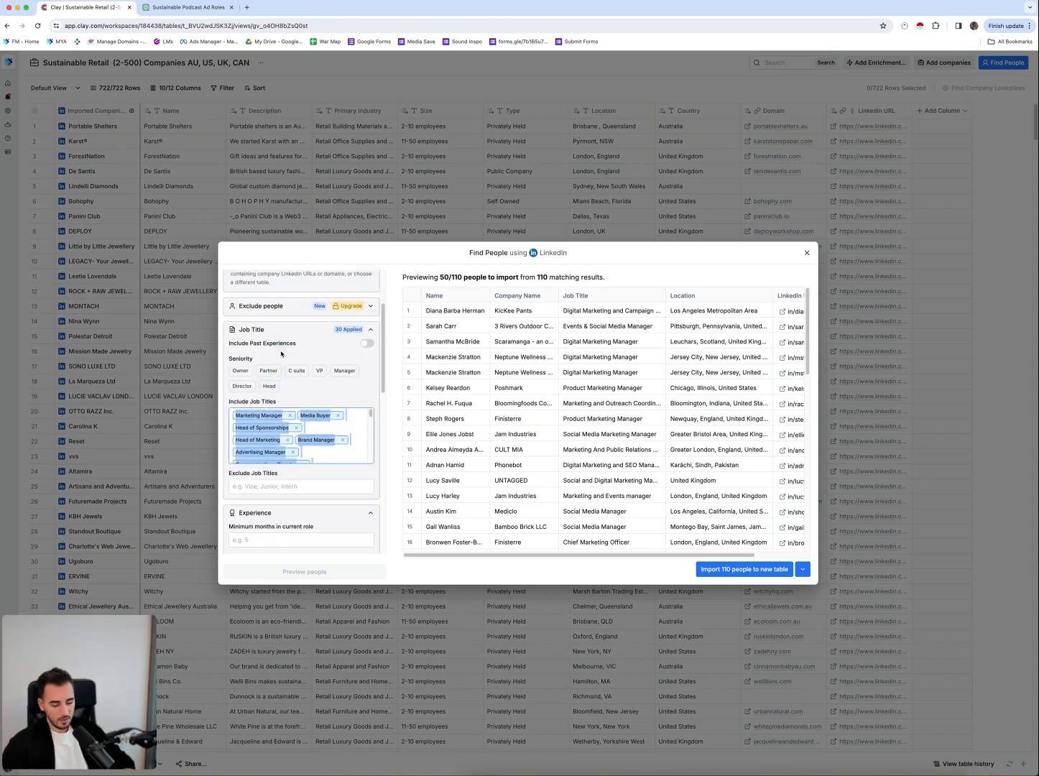
key(BackSpace)
- Filter the people by the seniorities Owner, Partner, C suite, VP and Director, and generate a new preview
click(242, 371)
click(268, 372)
click(297, 370)
click(320, 370)
click(240, 388)
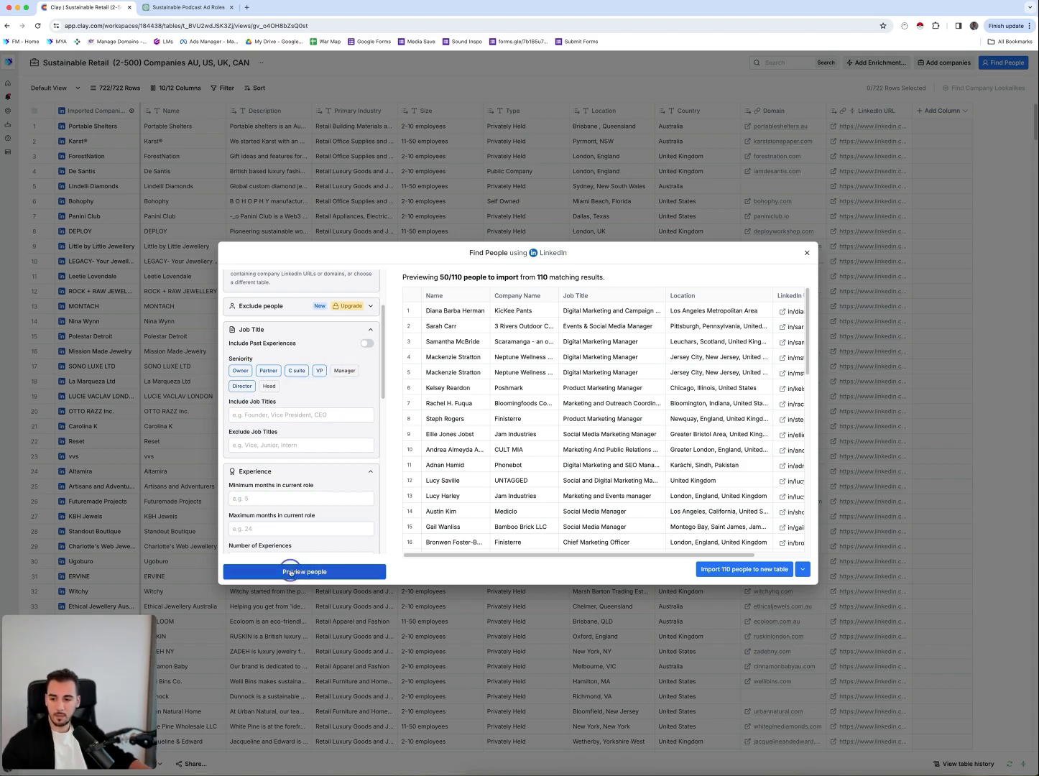
click(290, 572)
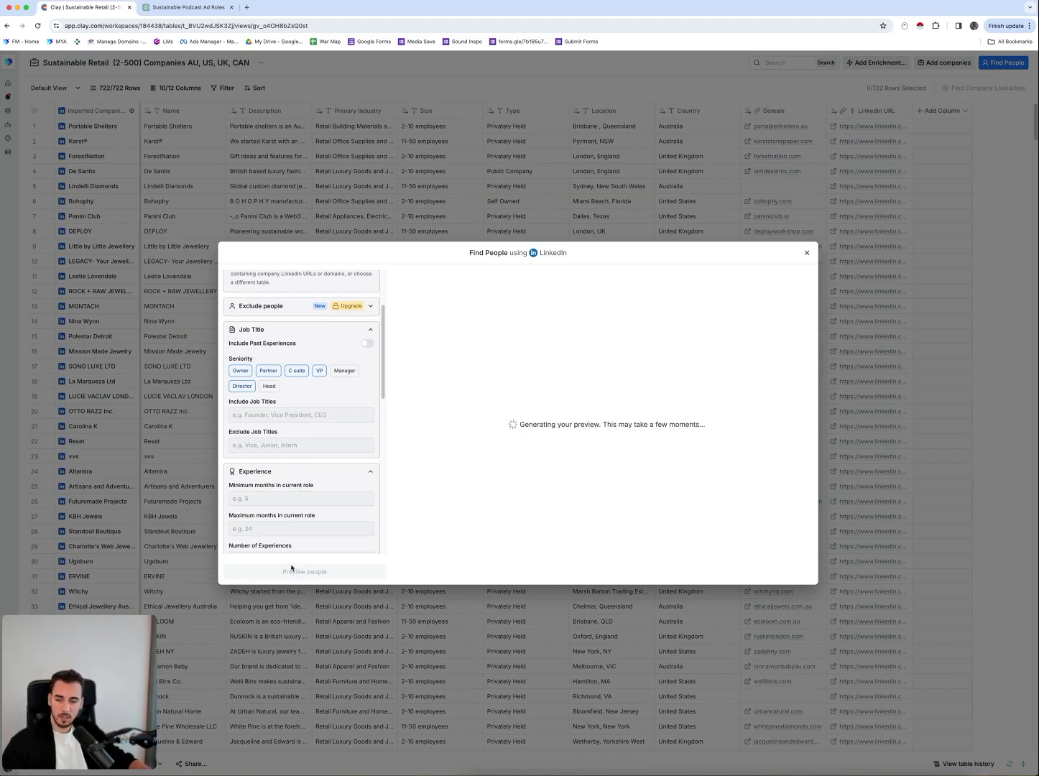
- Import the previewed people into a new table with only the free basic profile, and reopen the Sustainable Retail companies table
scroll(351, 424, up, 3)
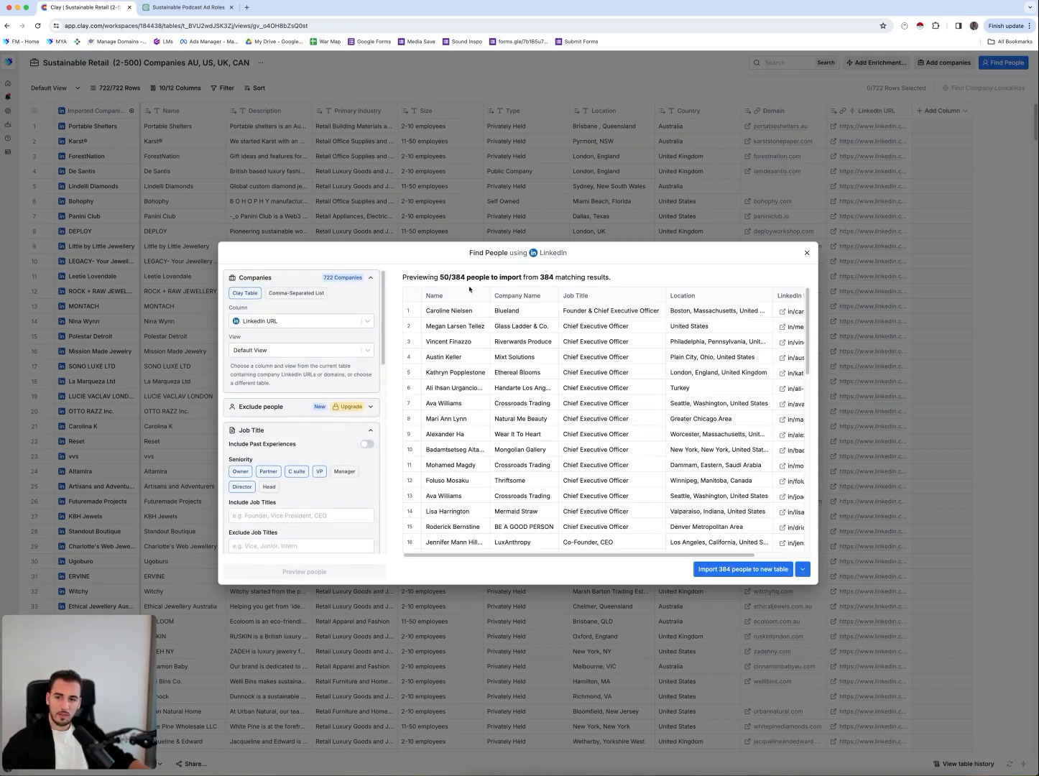
scroll(452, 407, down, 10)
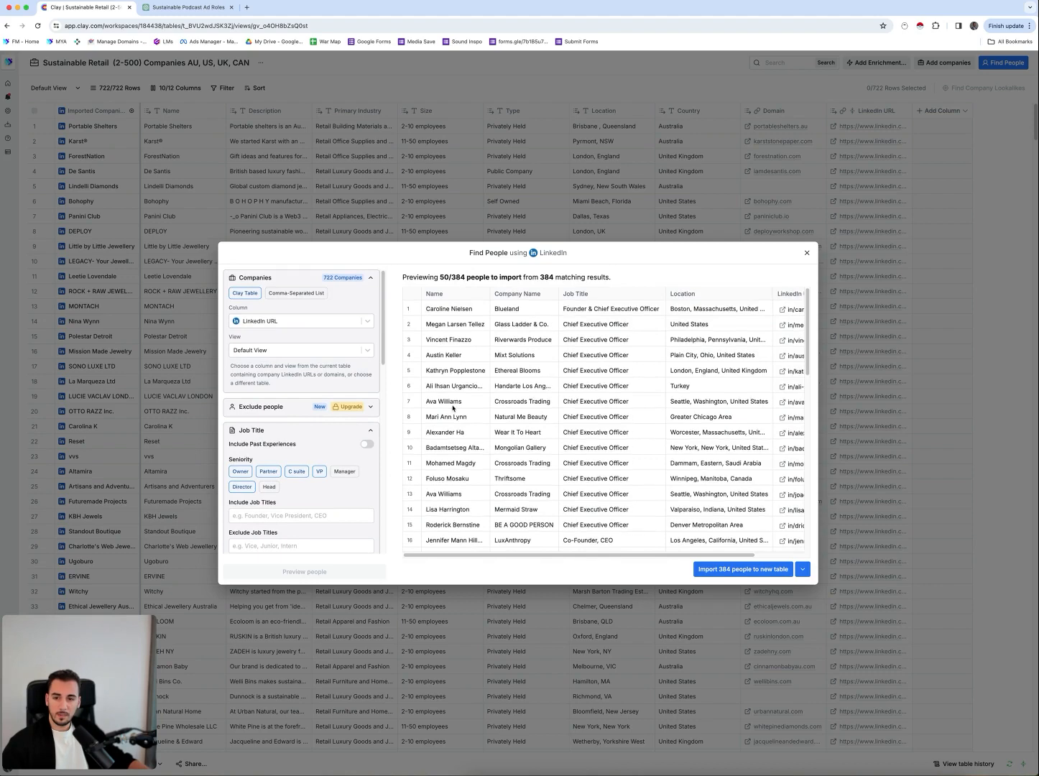
scroll(495, 481, up, 8)
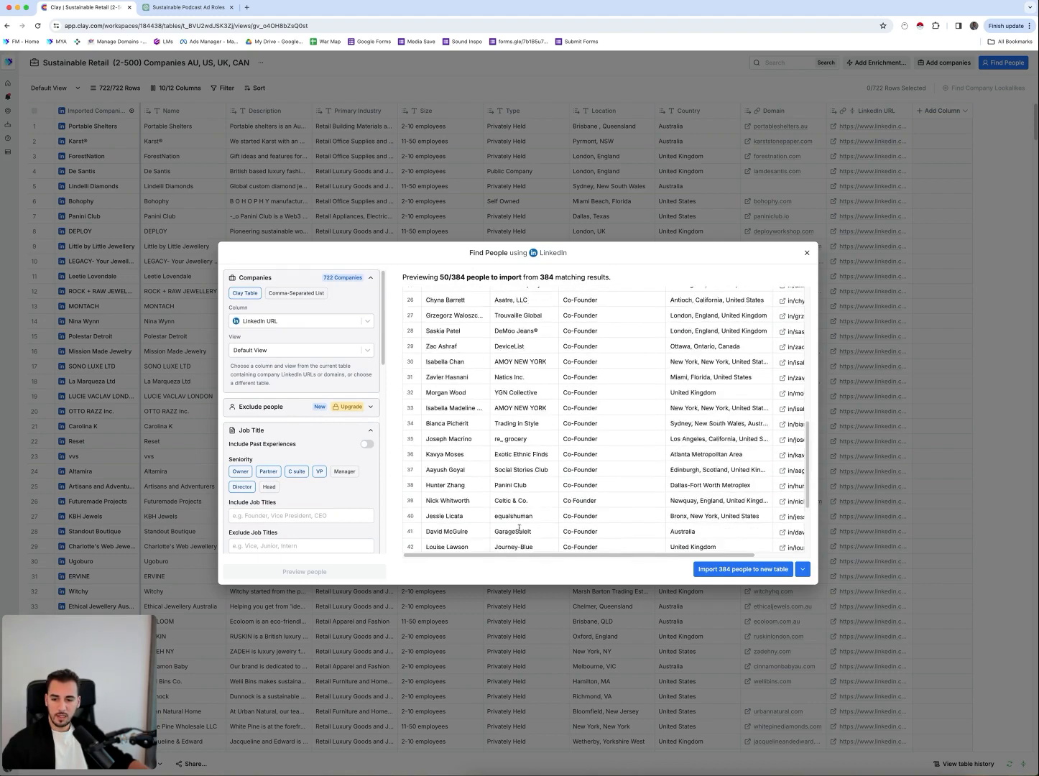
scroll(518, 529, down, 8)
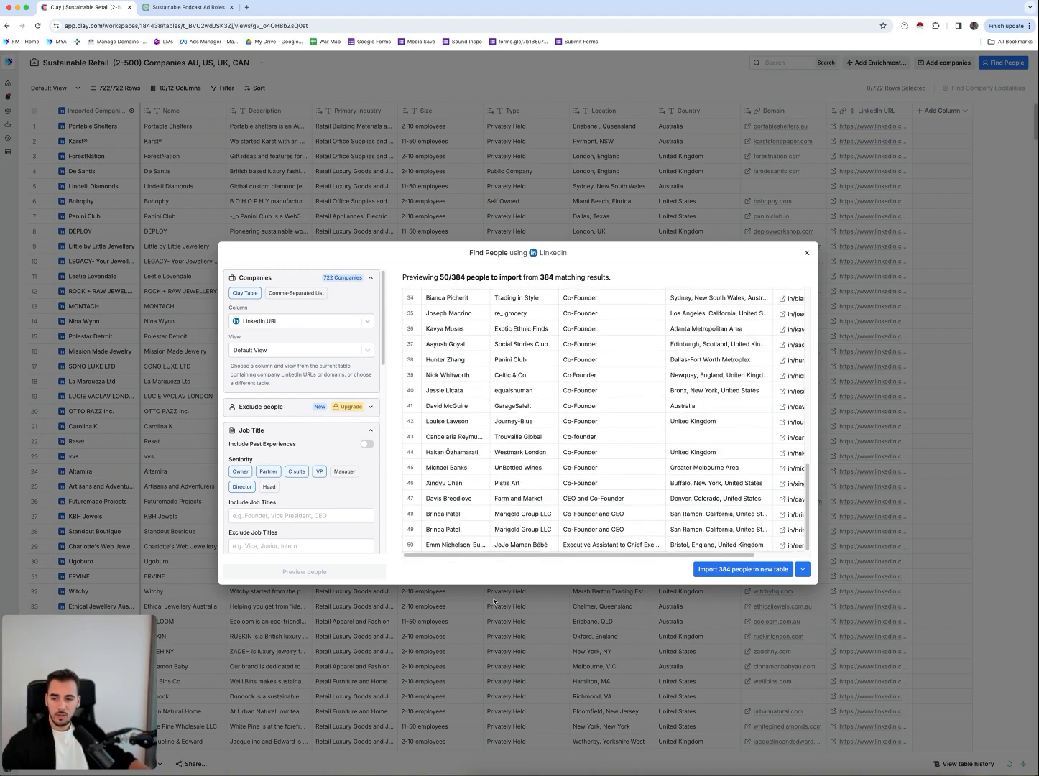
click(768, 570)
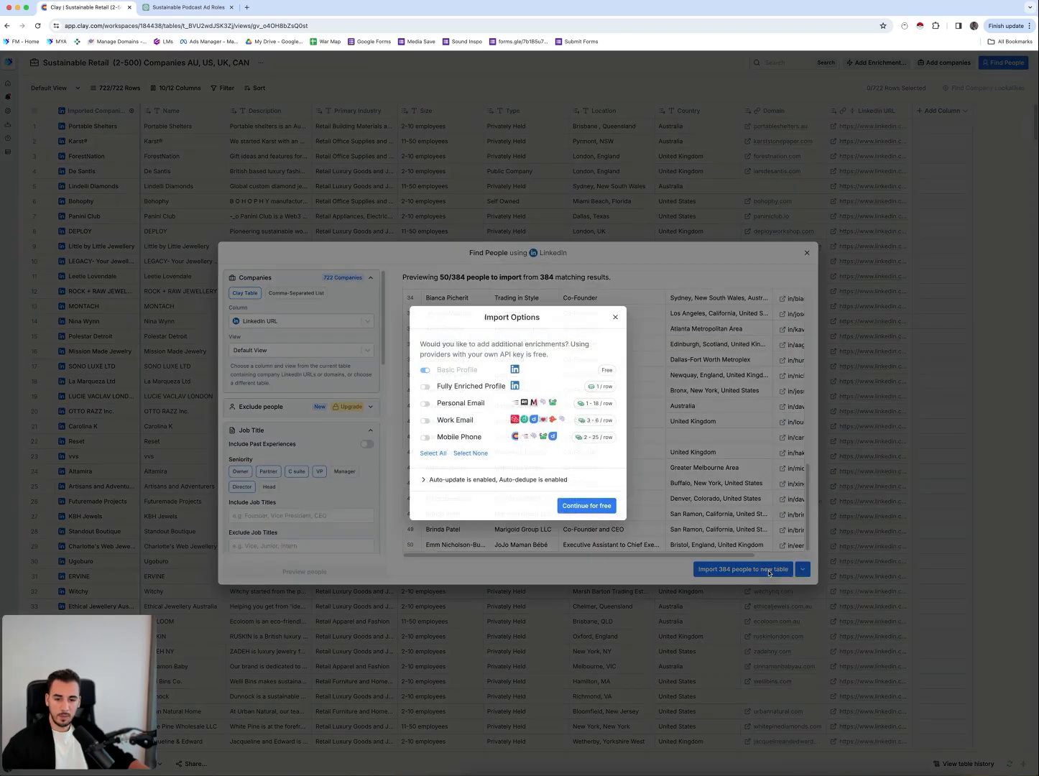
click(593, 509)
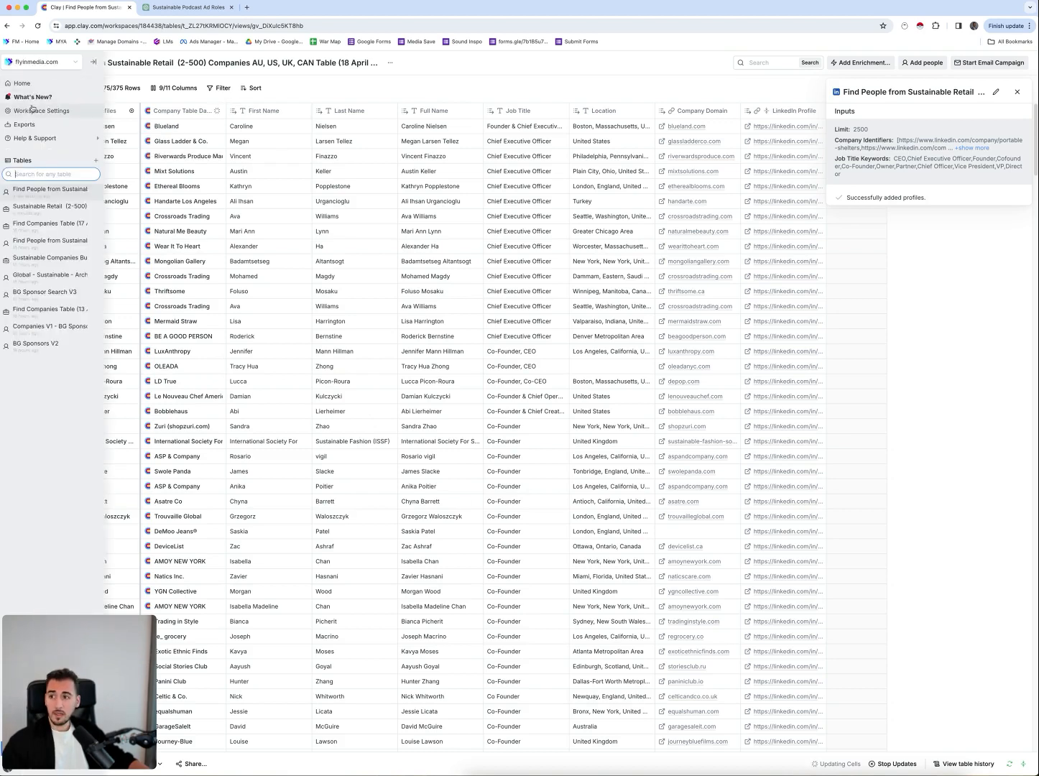
click(37, 209)
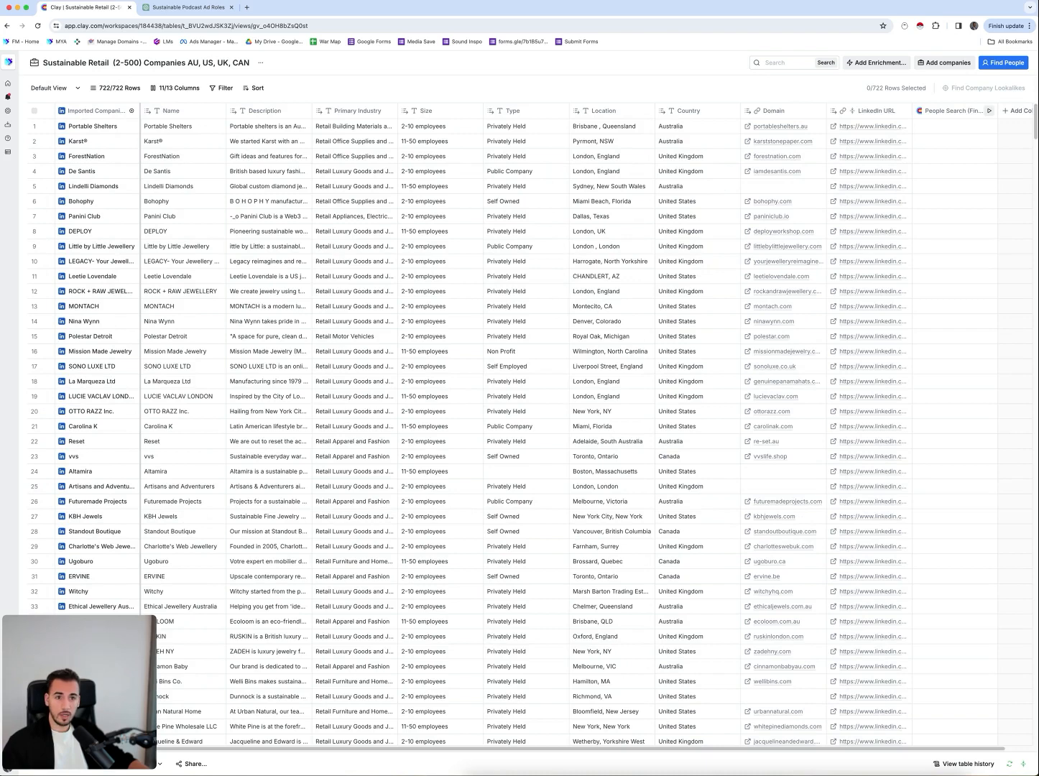
- Start a new people search including the copied job titles, from Marketing Manager and Media Buyer to Communications Director, and preview the matches
click(1004, 63)
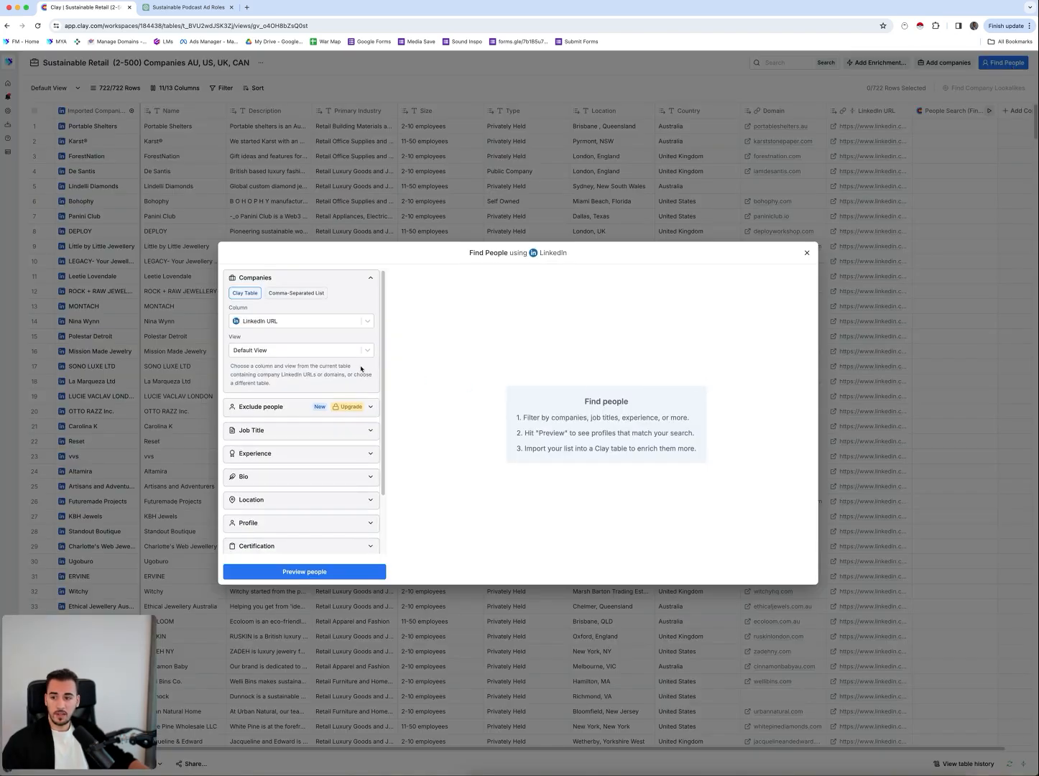
click(251, 432)
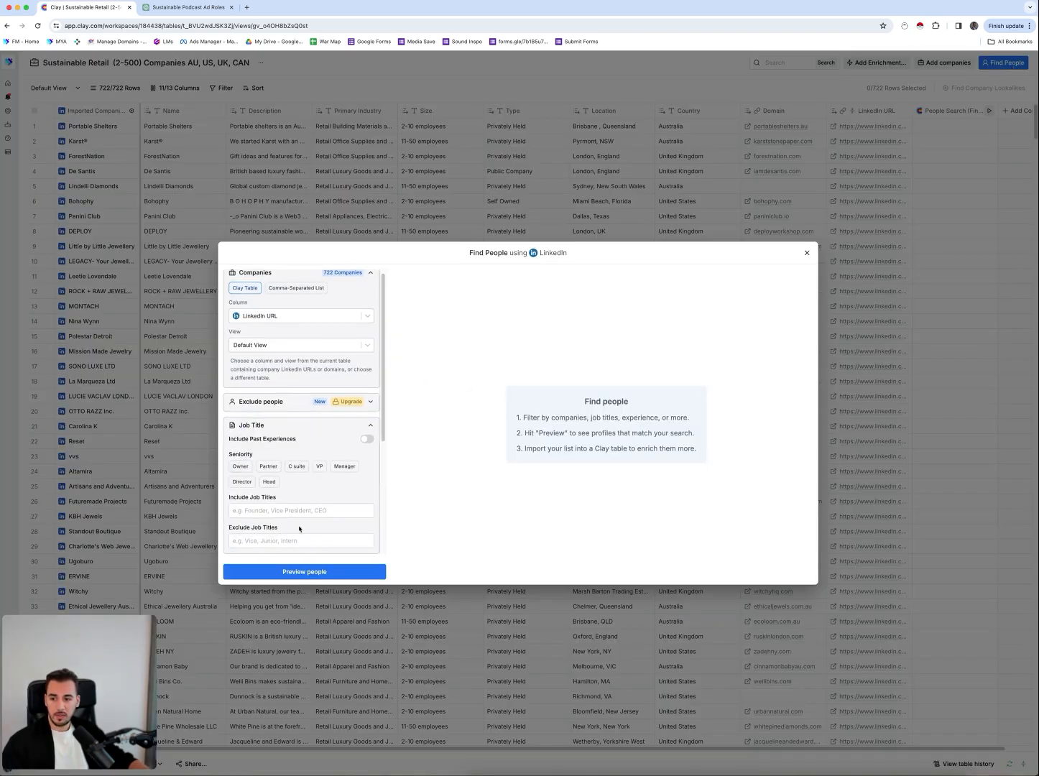
click(281, 511)
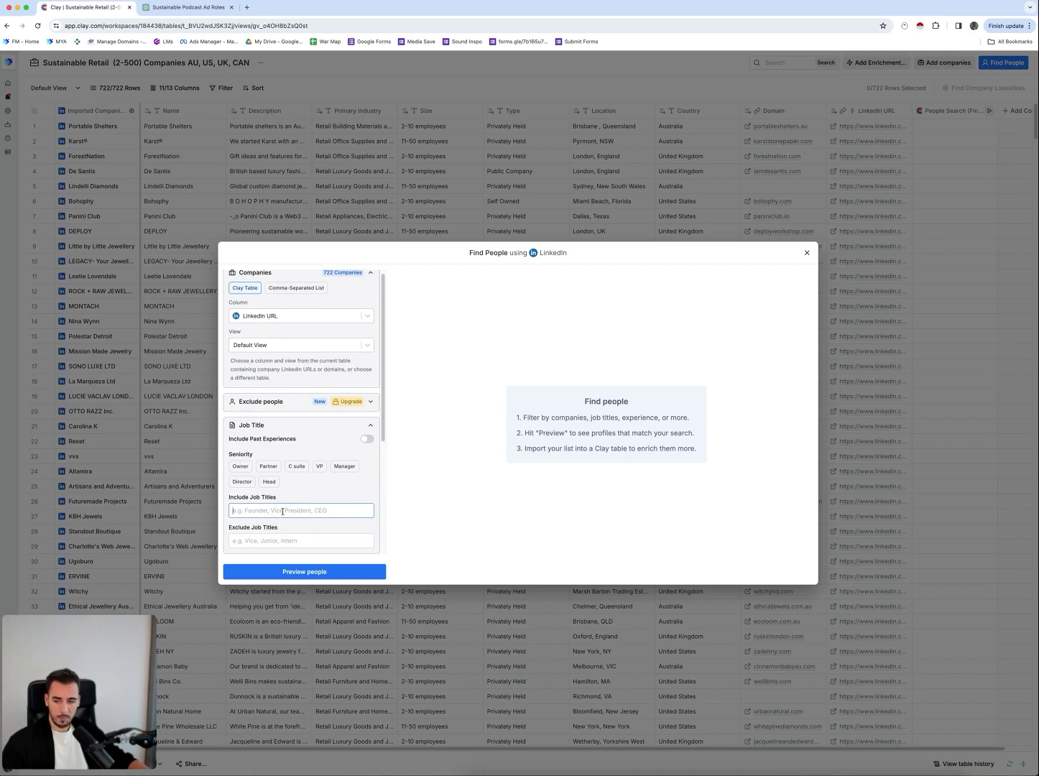
key(super+v)
click(280, 574)
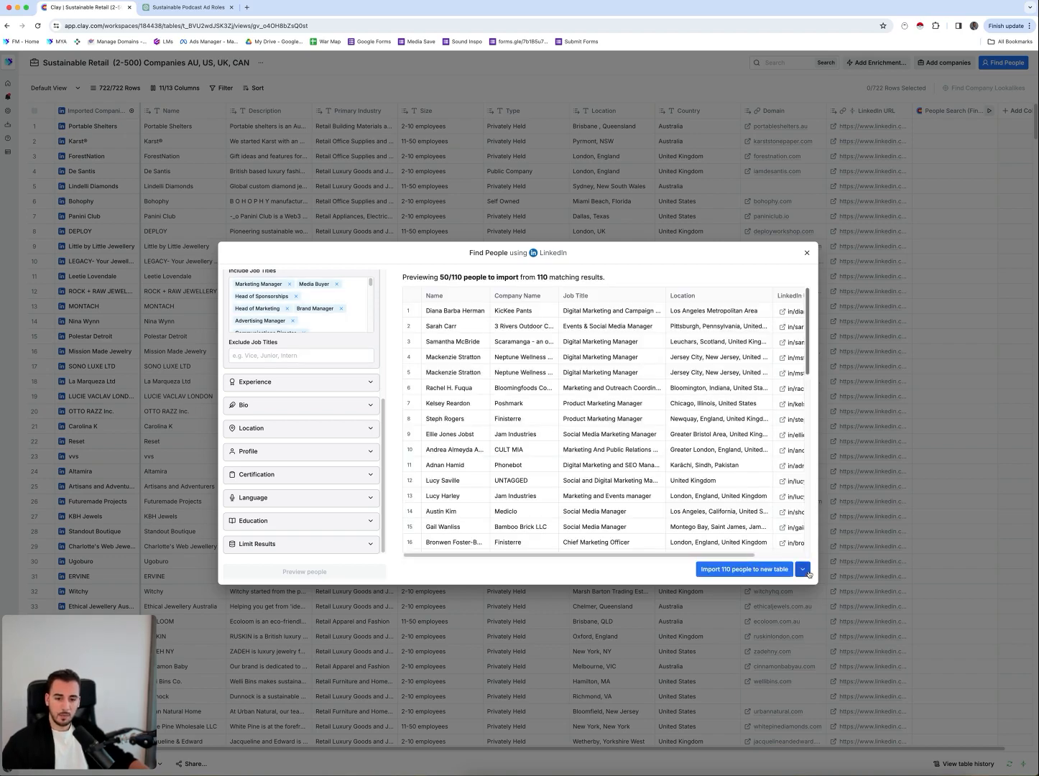
- Import the previewed people into the existing Find People from Sustainable Retail (2-500) Companies AU, US, UK, CAN Table
click(834, 588)
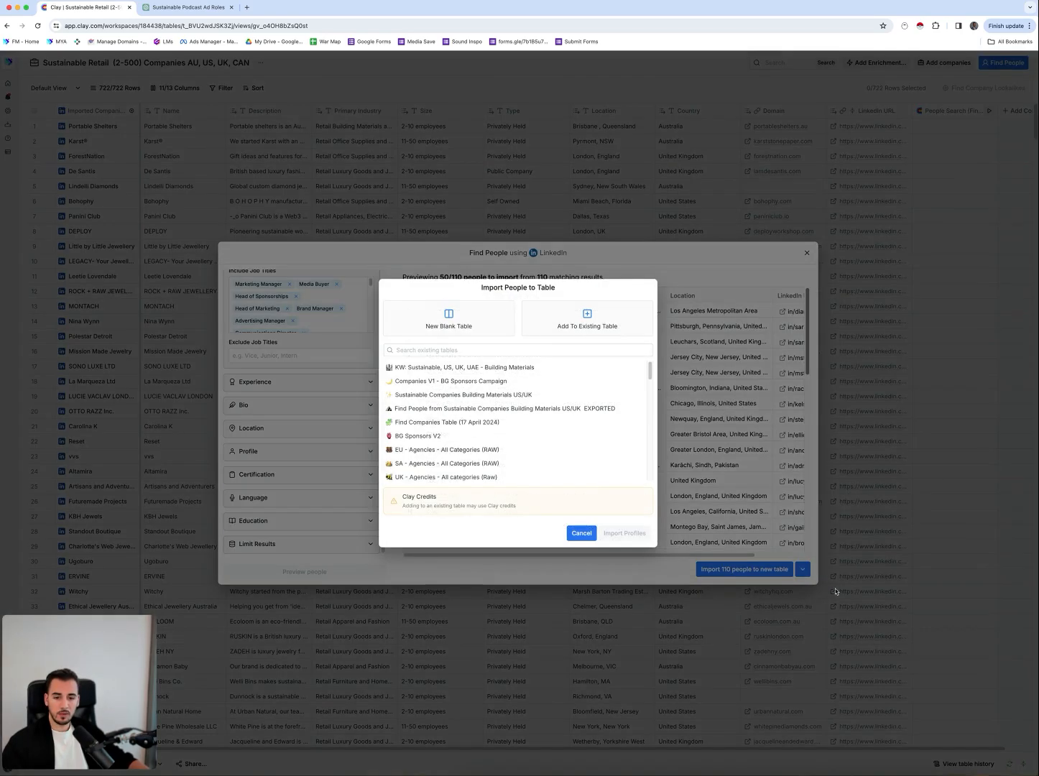
scroll(482, 389, down, 15)
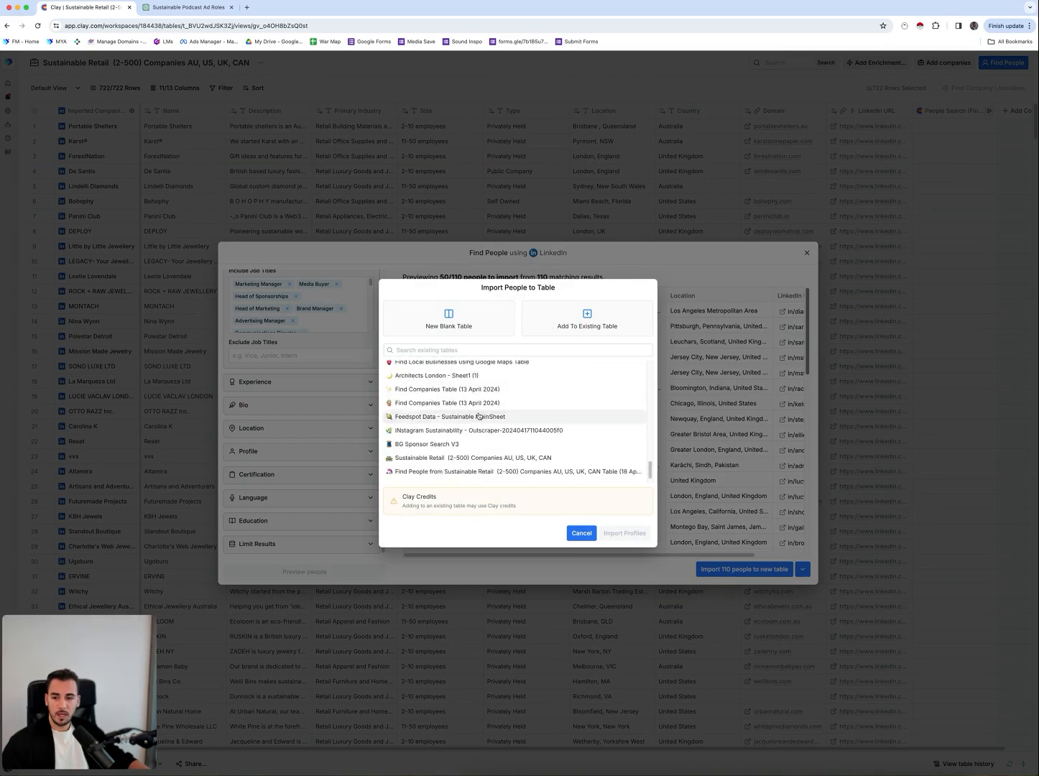
click(453, 477)
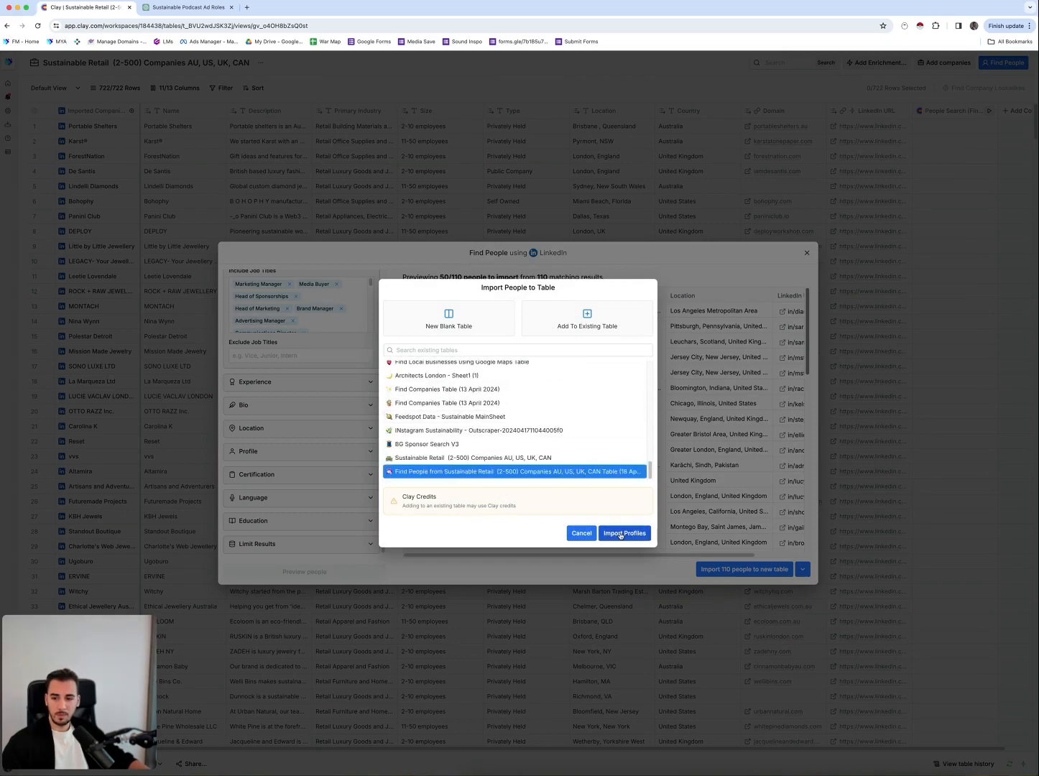
click(620, 534)
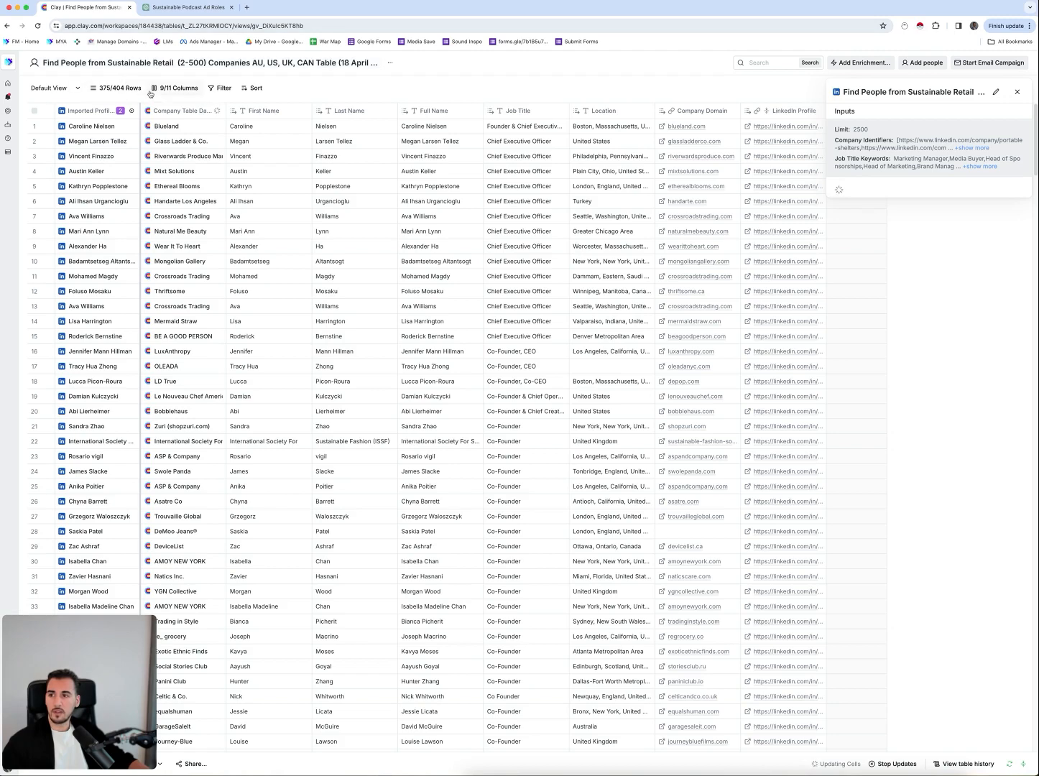
click(119, 112)
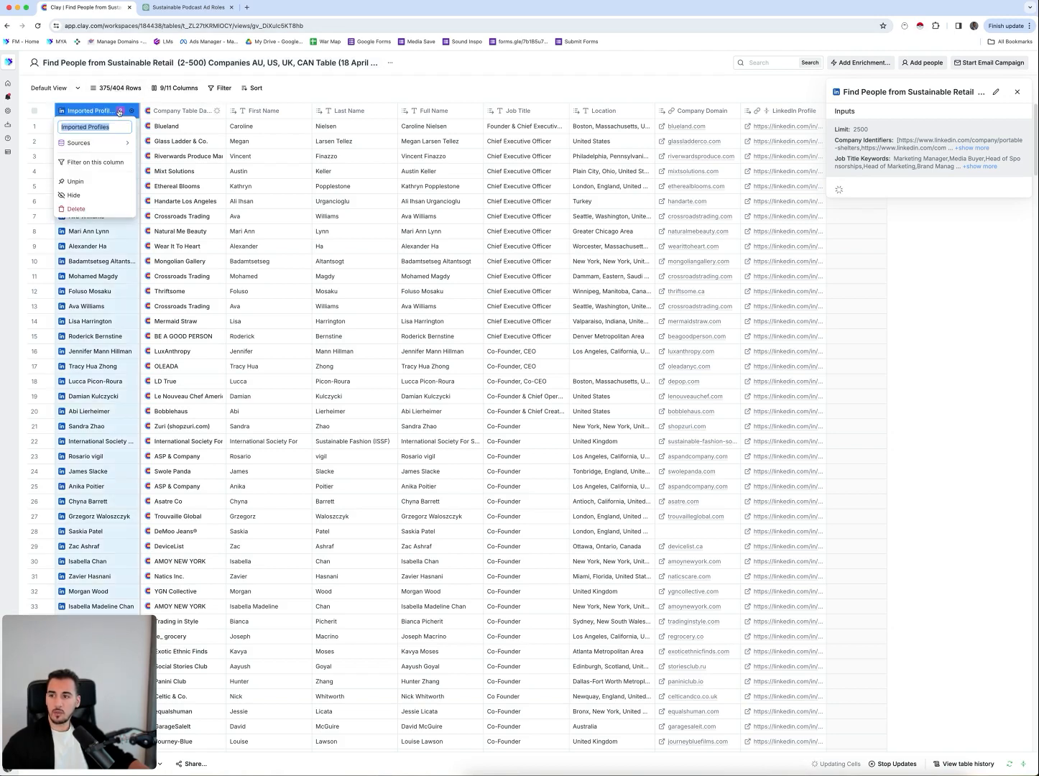
click(322, 79)
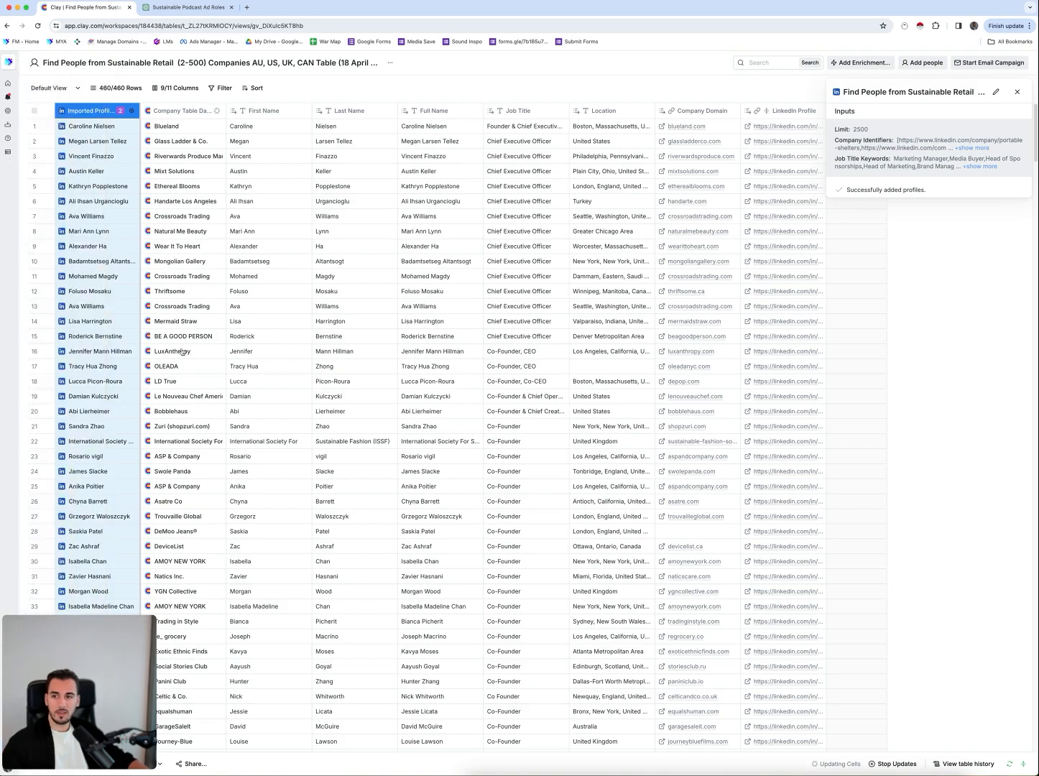
- Add the Name field from the company table data to the people table as a new column called Company Name
click(178, 189)
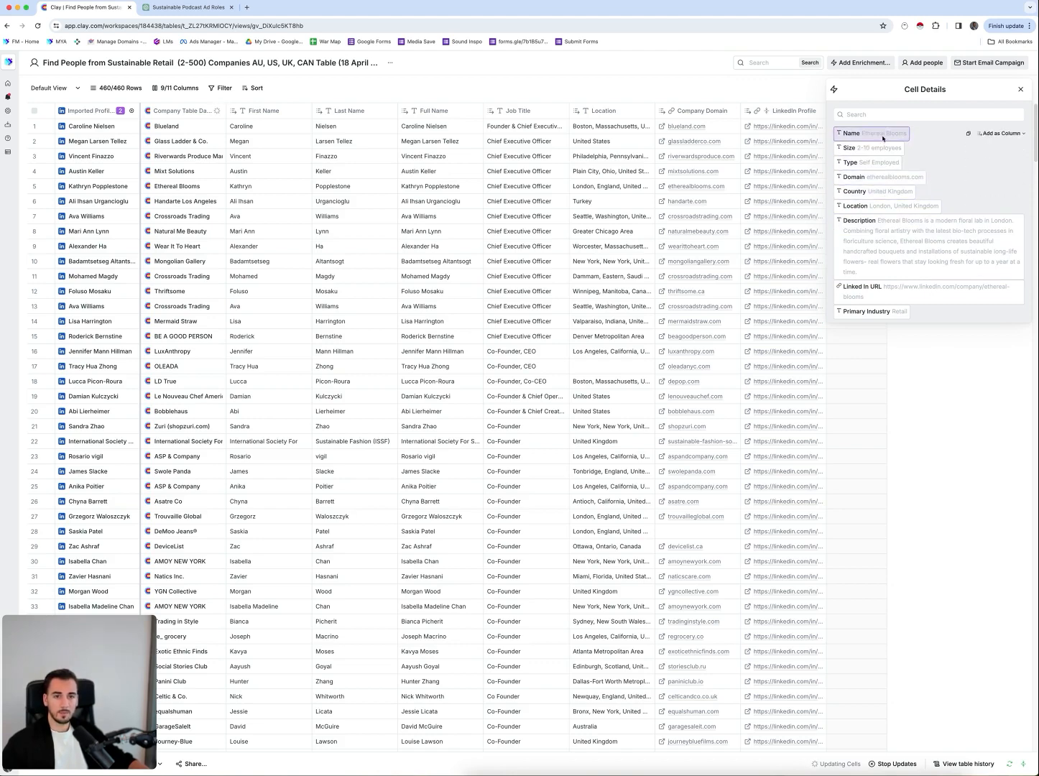
click(999, 133)
text(Company Name)
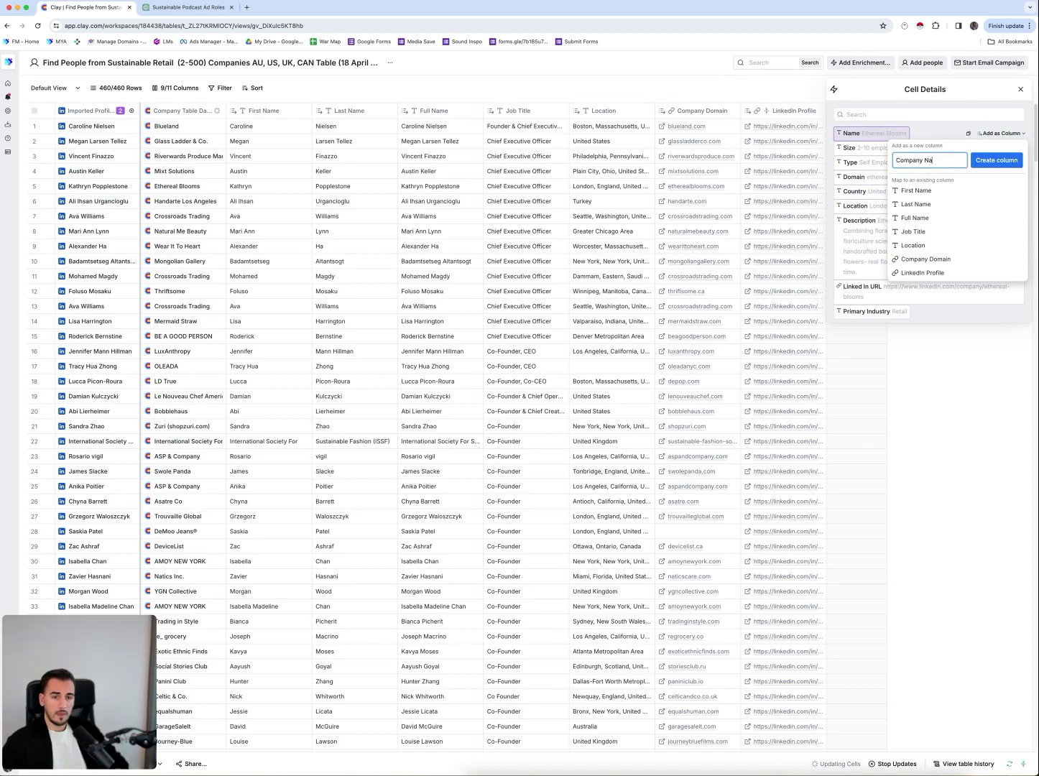
click(997, 160)
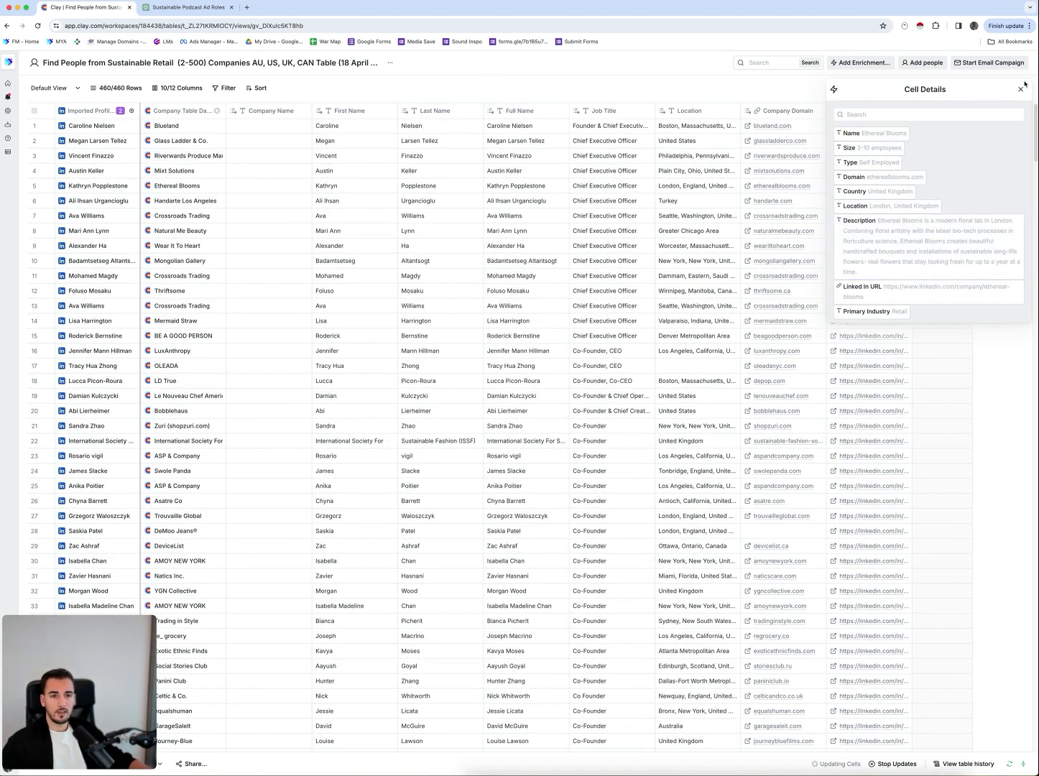
click(1021, 89)
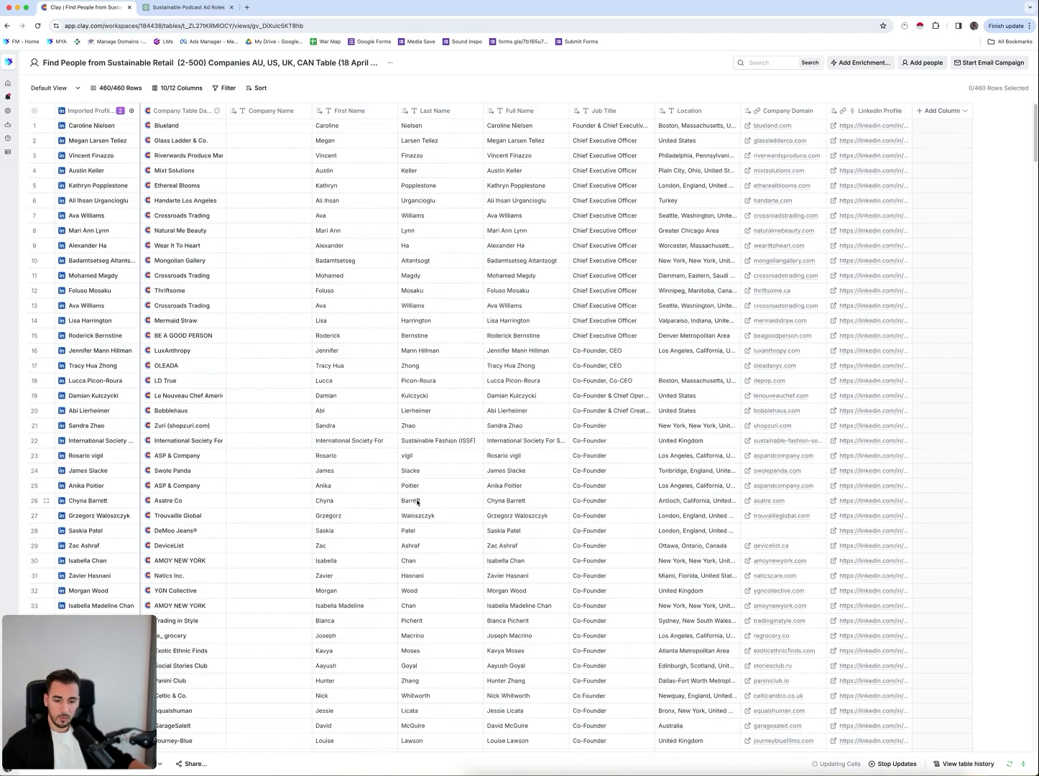
- Look through the people table and review the company names and job titles of the imported leads
scroll(235, 313, down, 8)
scroll(204, 311, up, 7)
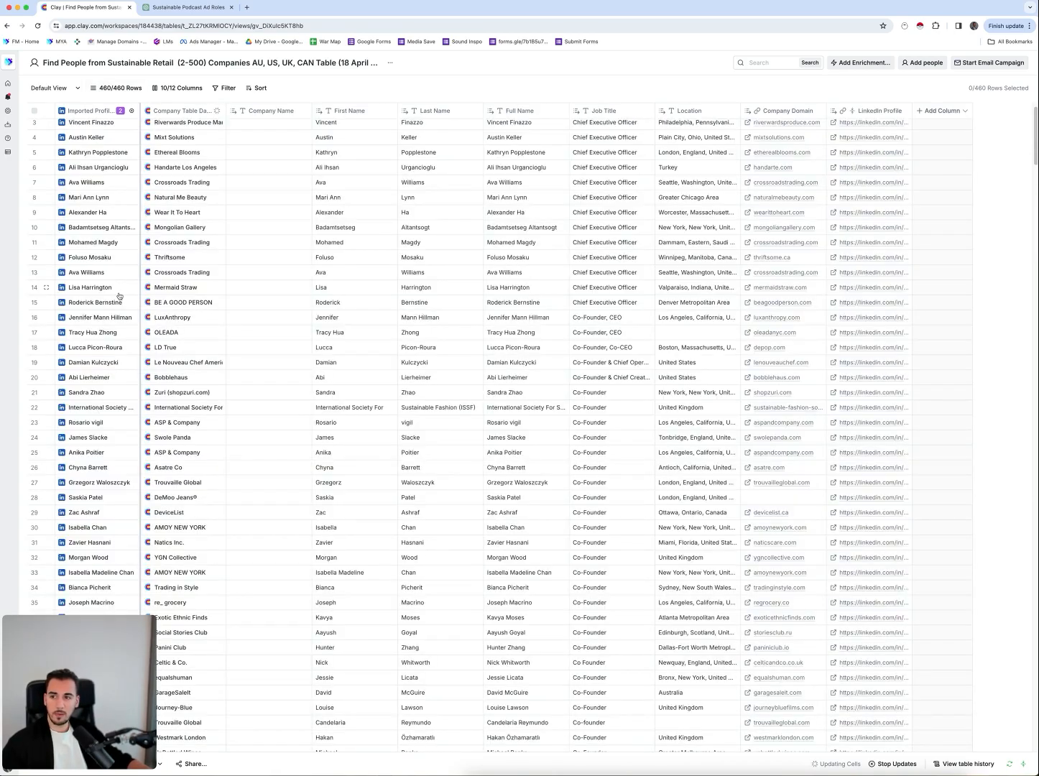
scroll(345, 227, down, 12)
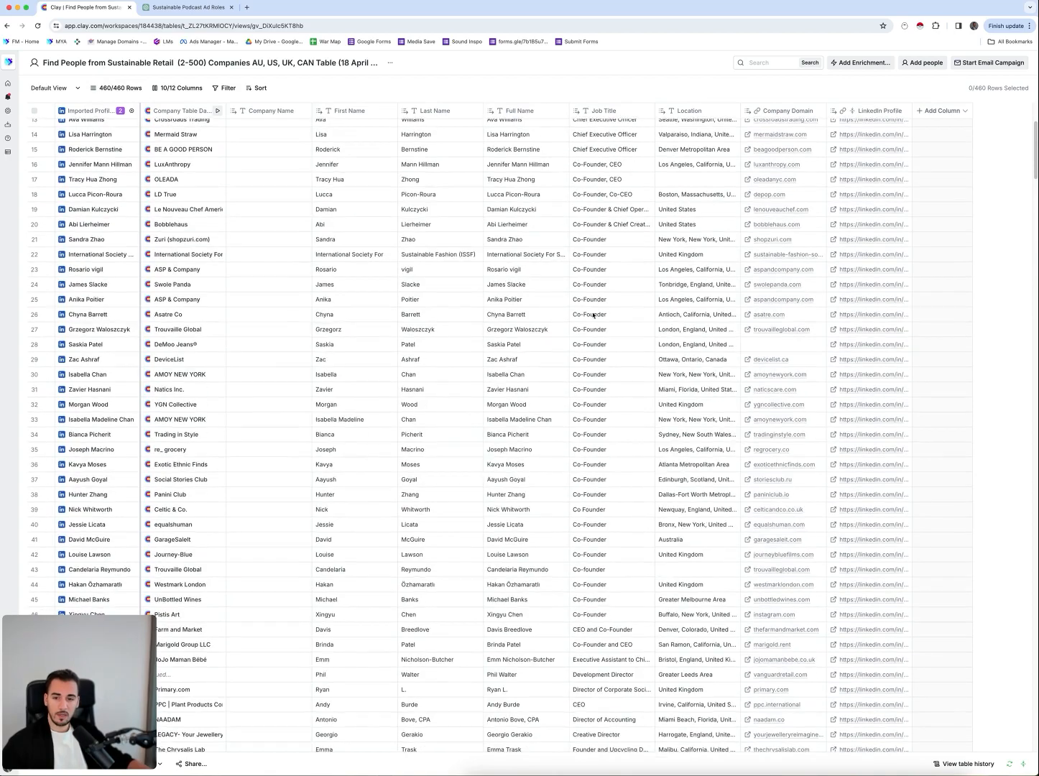
scroll(610, 391, down, 6)
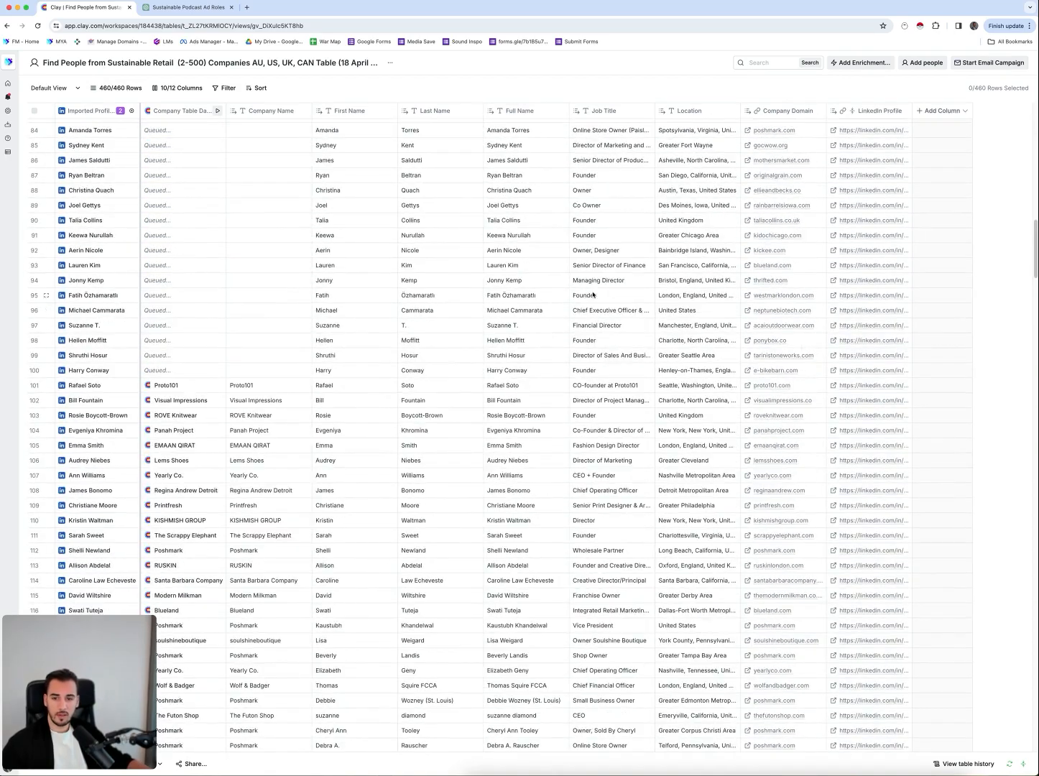
scroll(629, 591, down, 7)
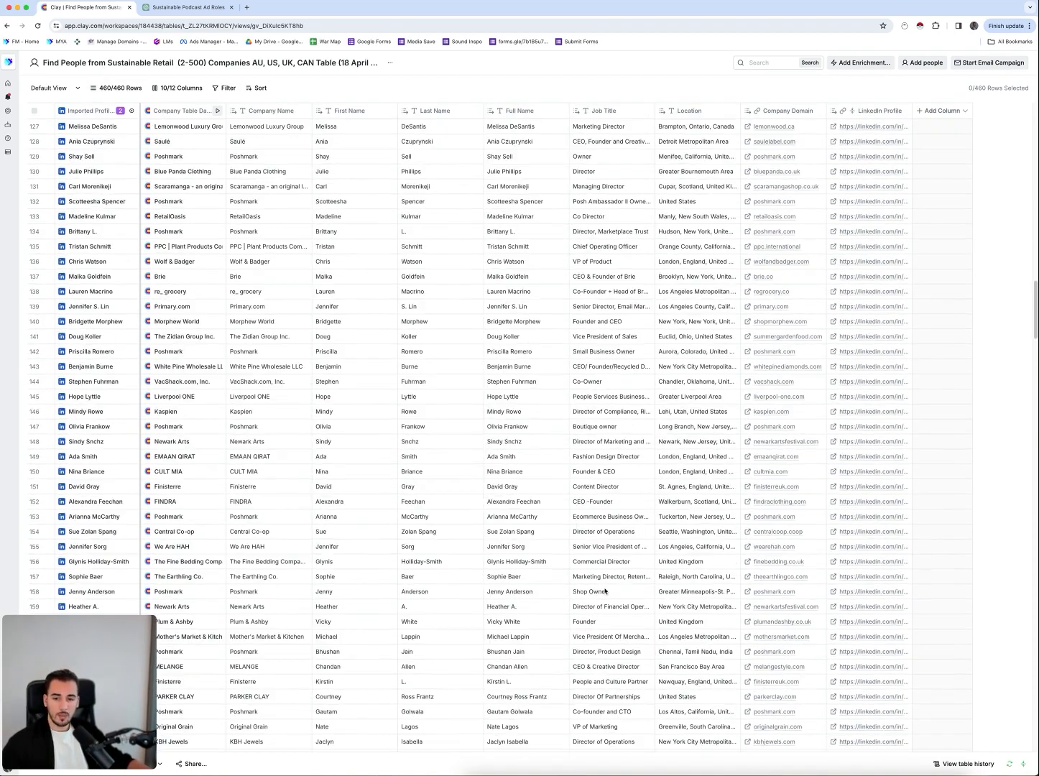
scroll(591, 607, down, 3)
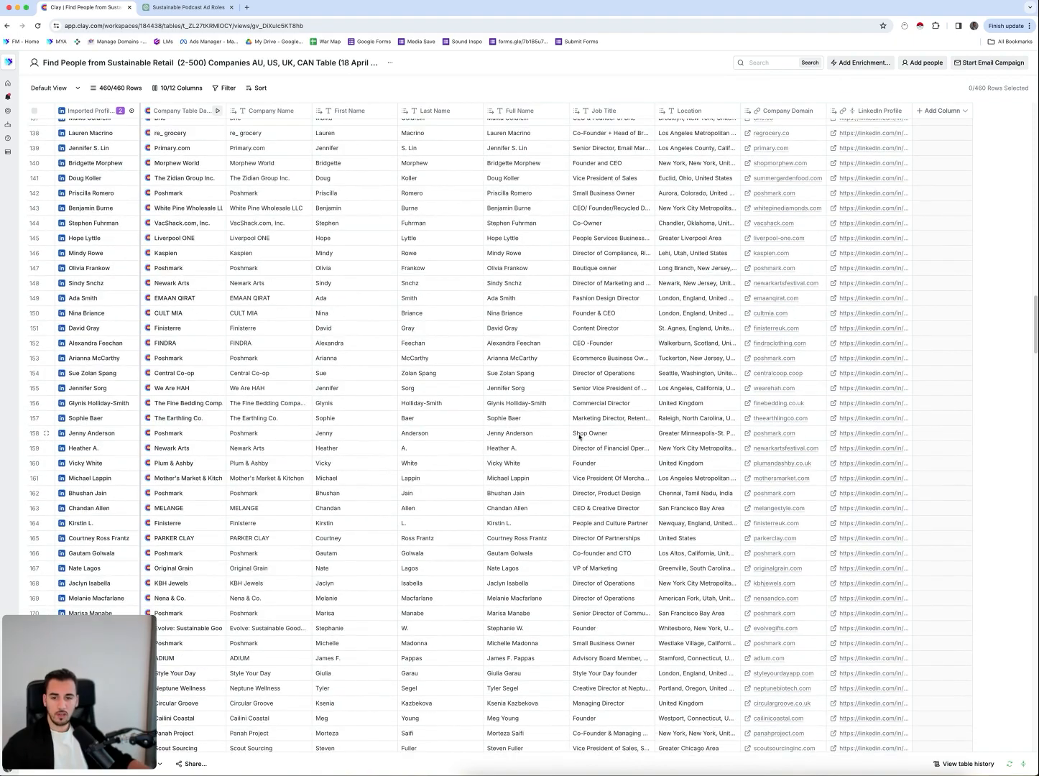
scroll(580, 436, down, 5)
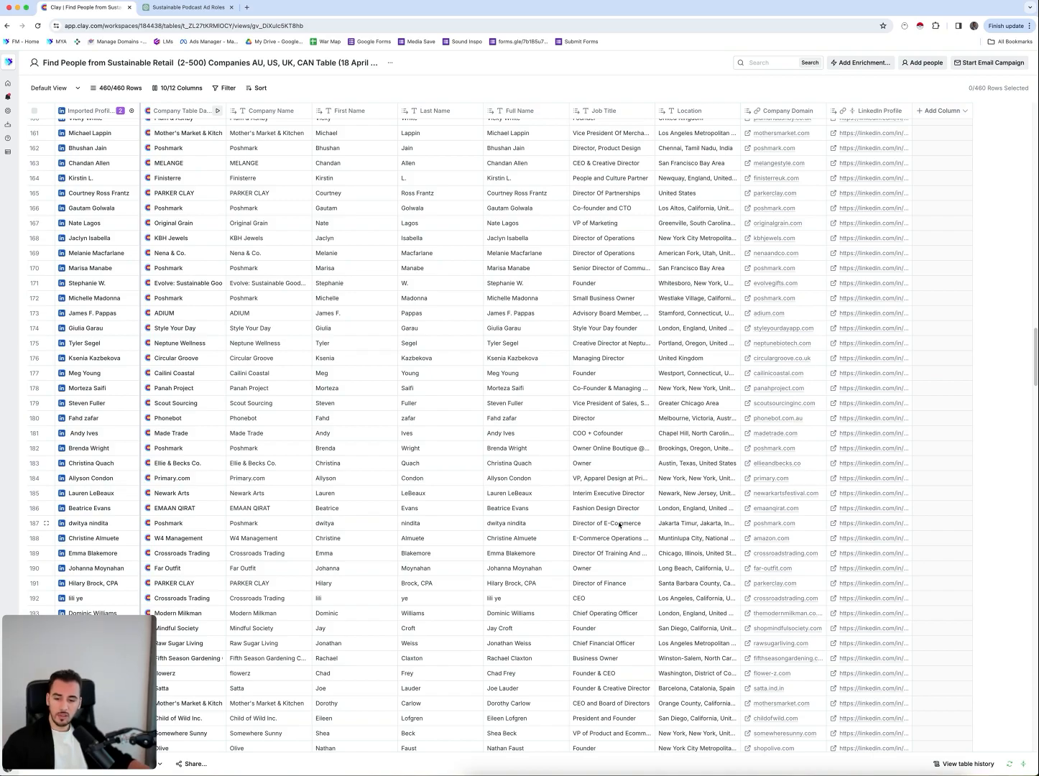
- Export the people table's current view as a CSV file
scroll(618, 527, up, 20)
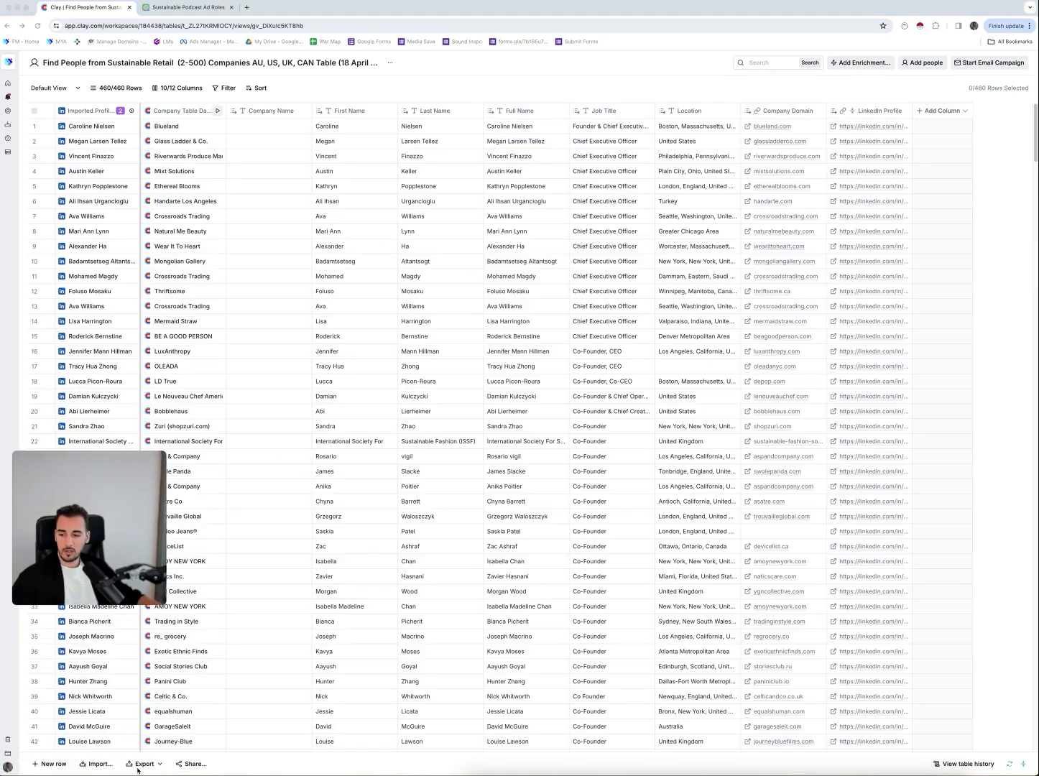
click(141, 765)
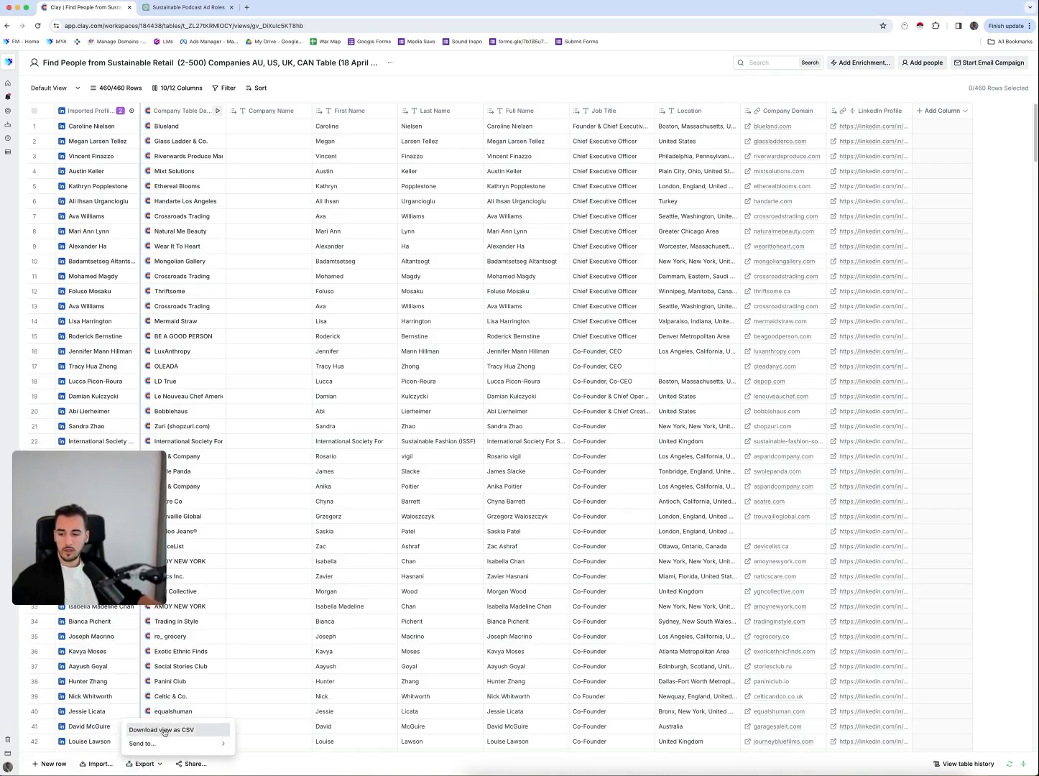
click(164, 731)
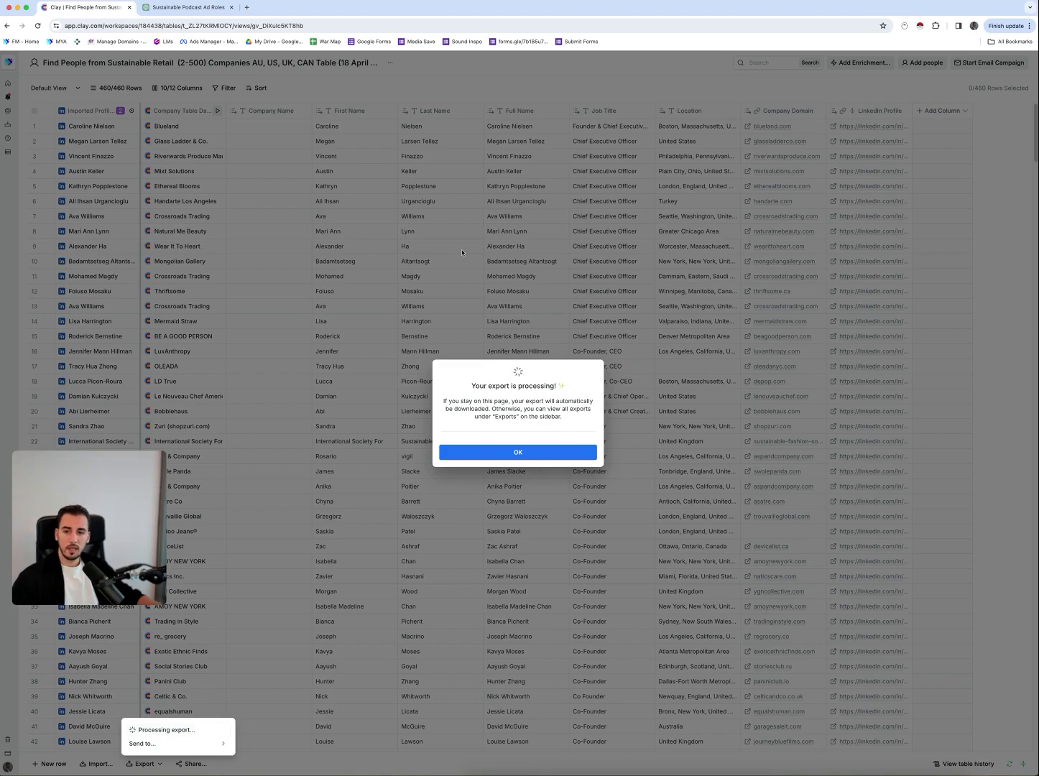
- Open Fiverr in a new browser tab and dismiss the promotional pop-up
click(245, 8)
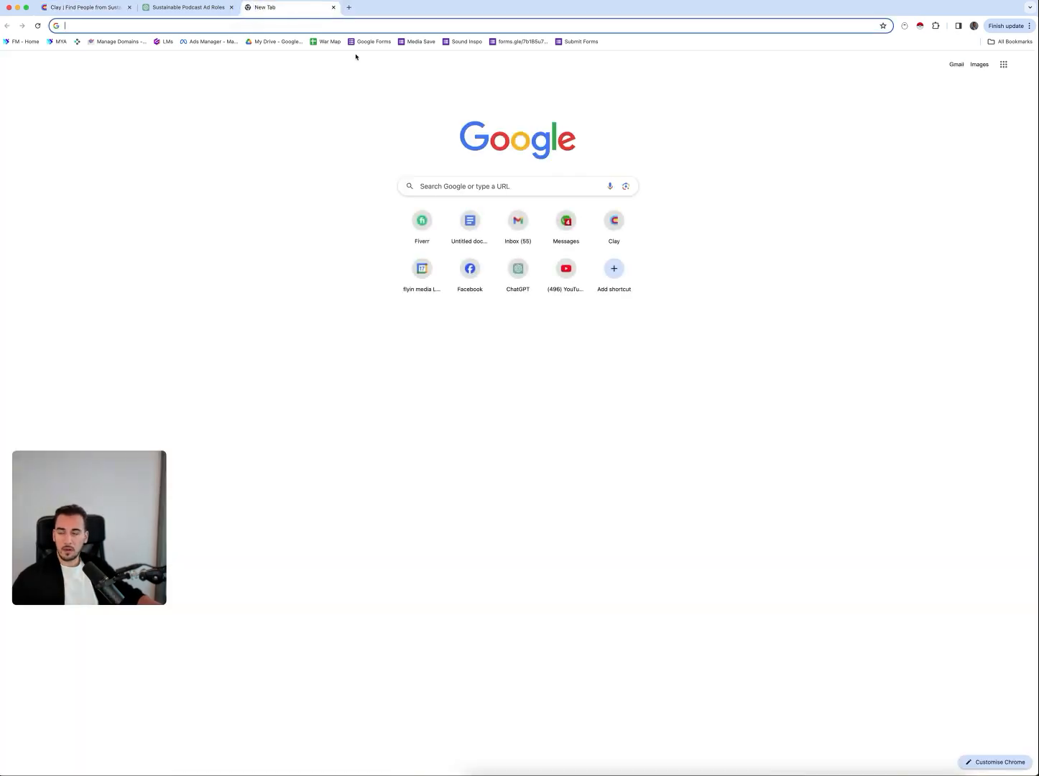
text(fiverr)
key(Return)
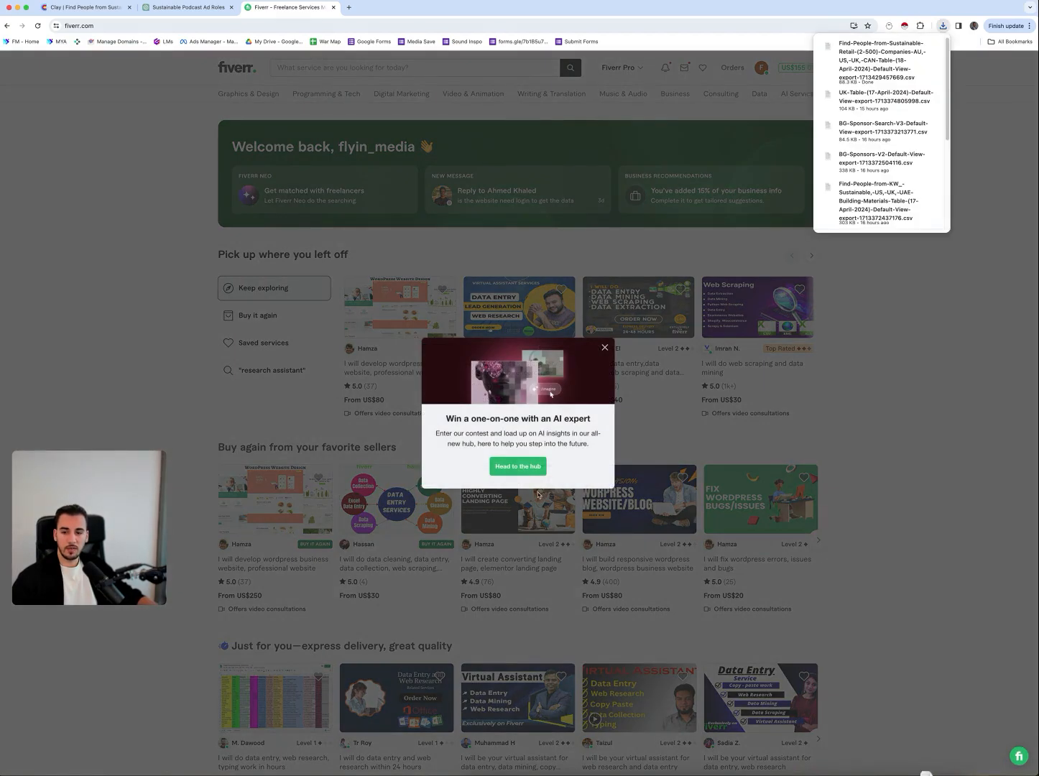
click(604, 347)
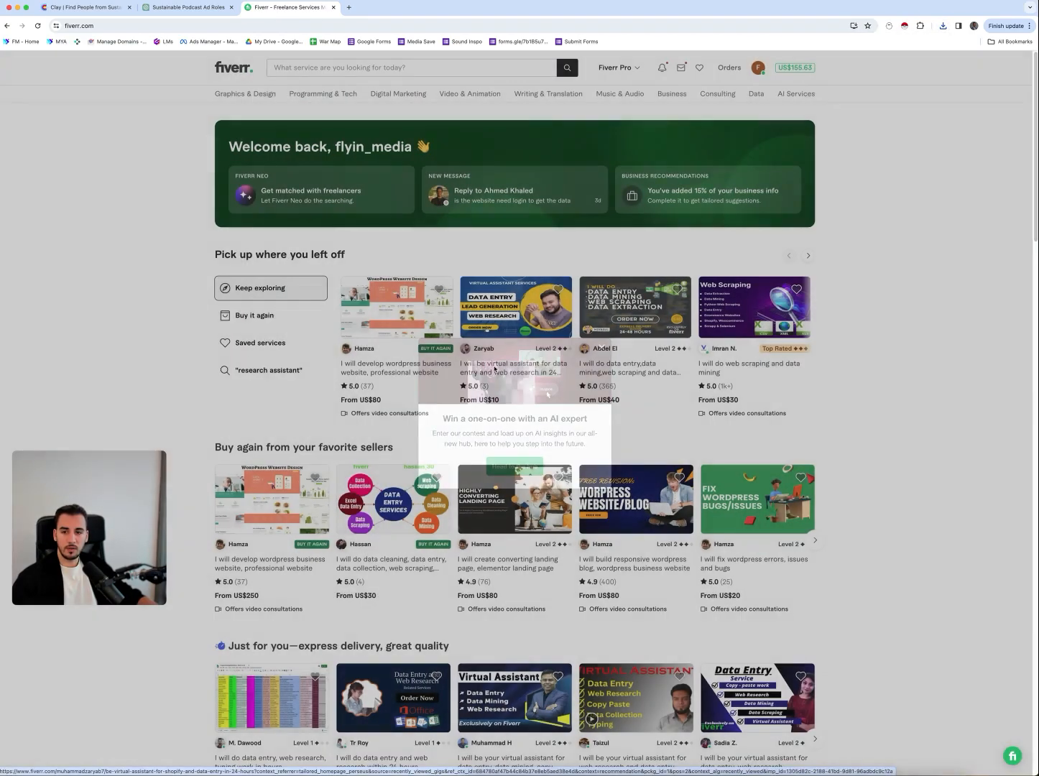
click(359, 68)
text(d)
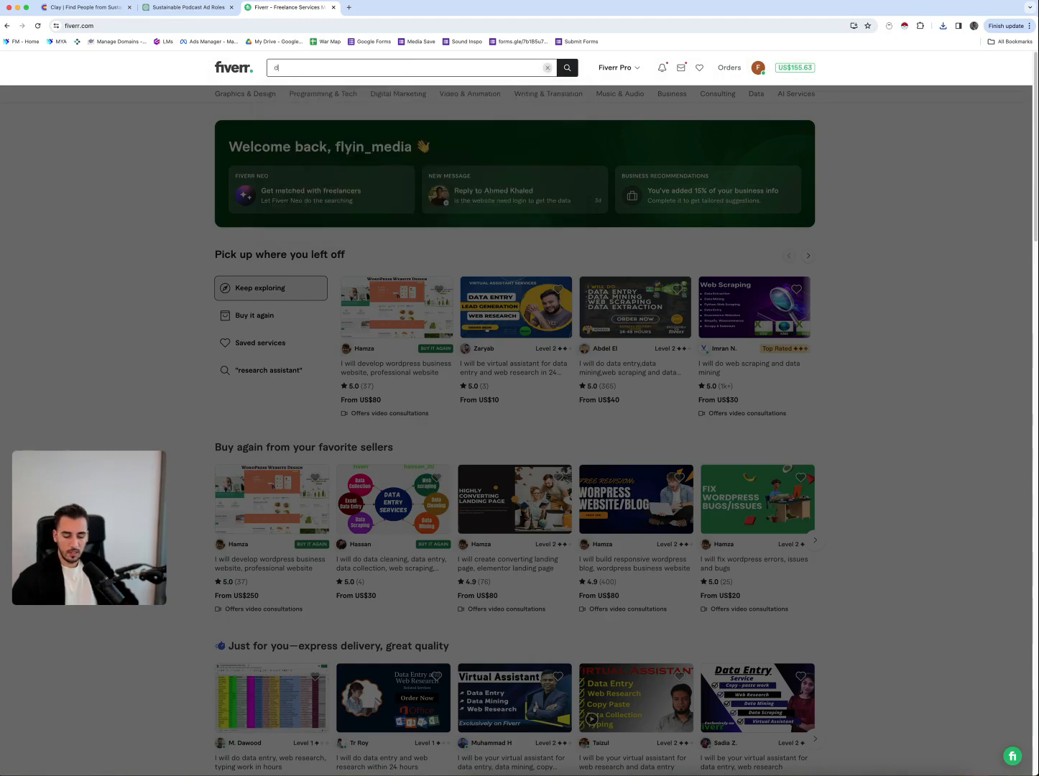
key(BackSpace)
key(BackSpace)
text(d)
key(BackSpace)
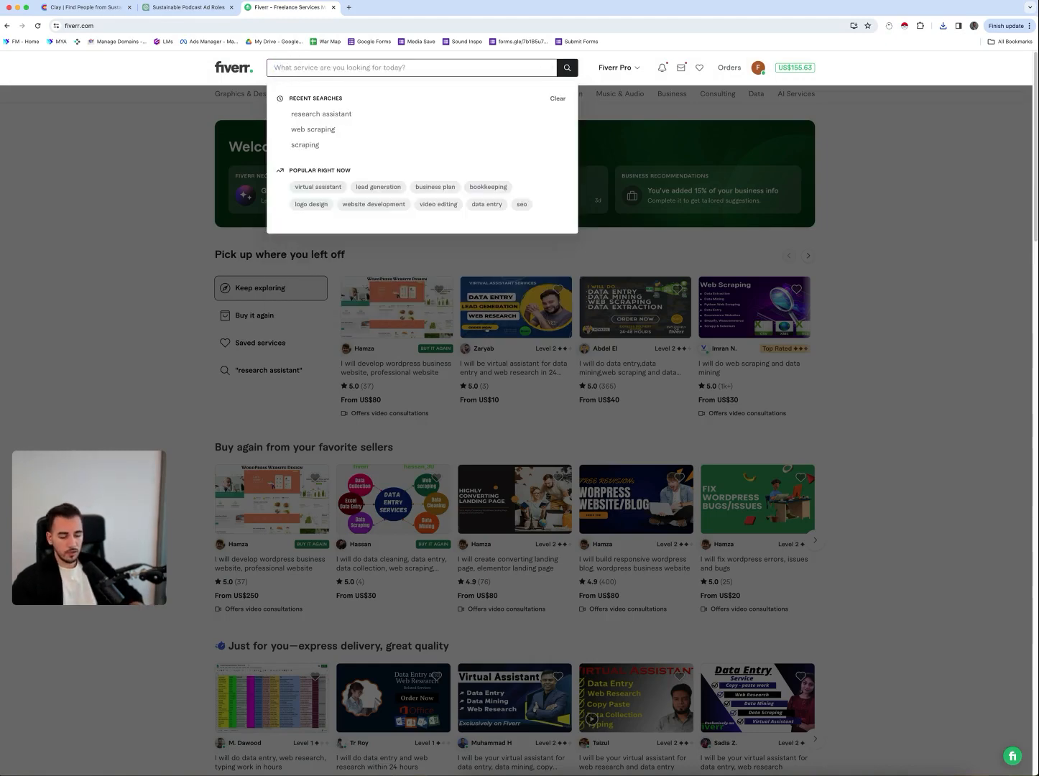
click(196, 129)
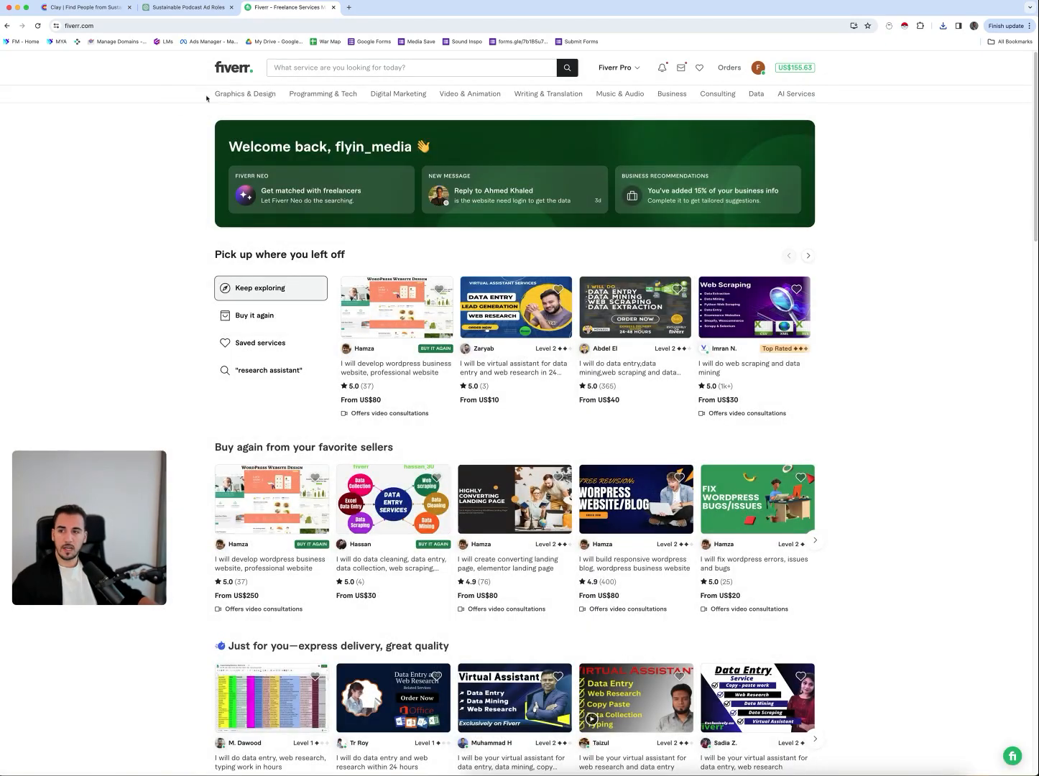
click(333, 8)
- Open apollo.io in a new browser tab and log in to the Apollo account
click(246, 8)
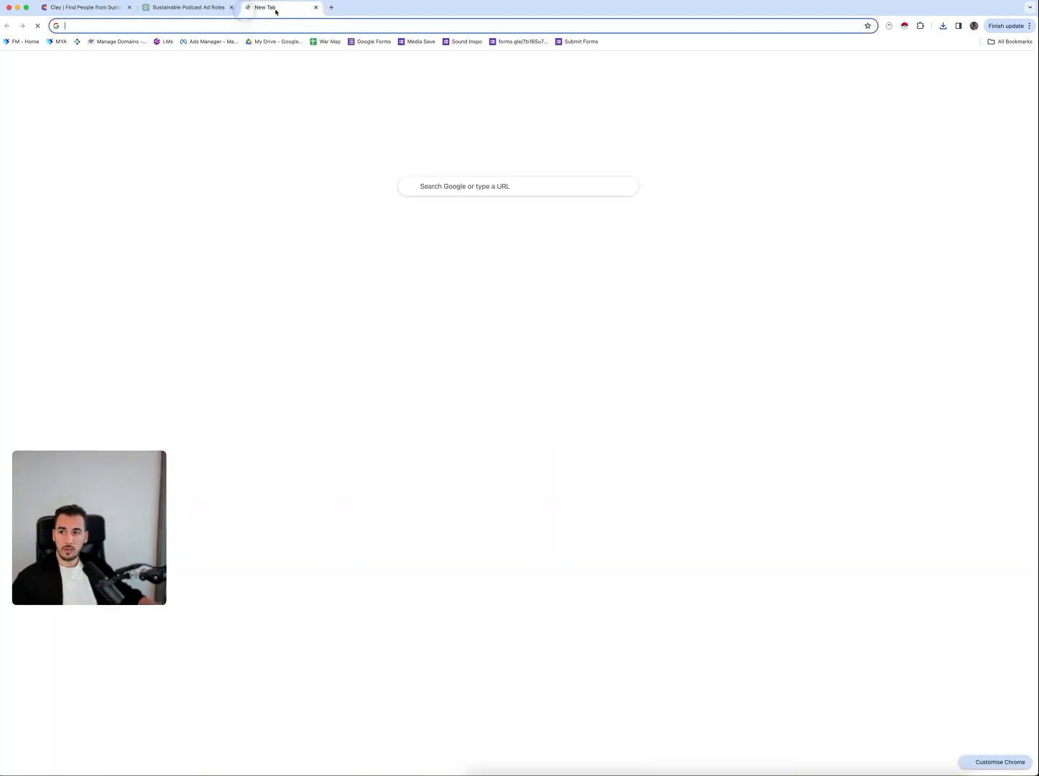
text(apollo.io)
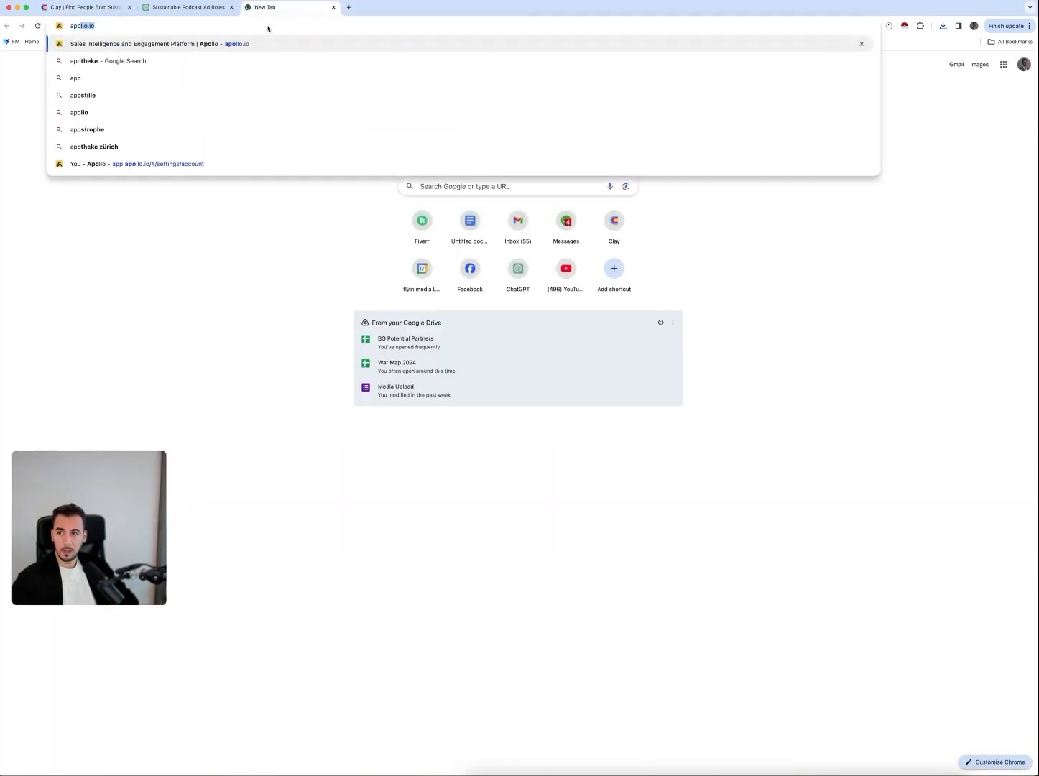
key(Return)
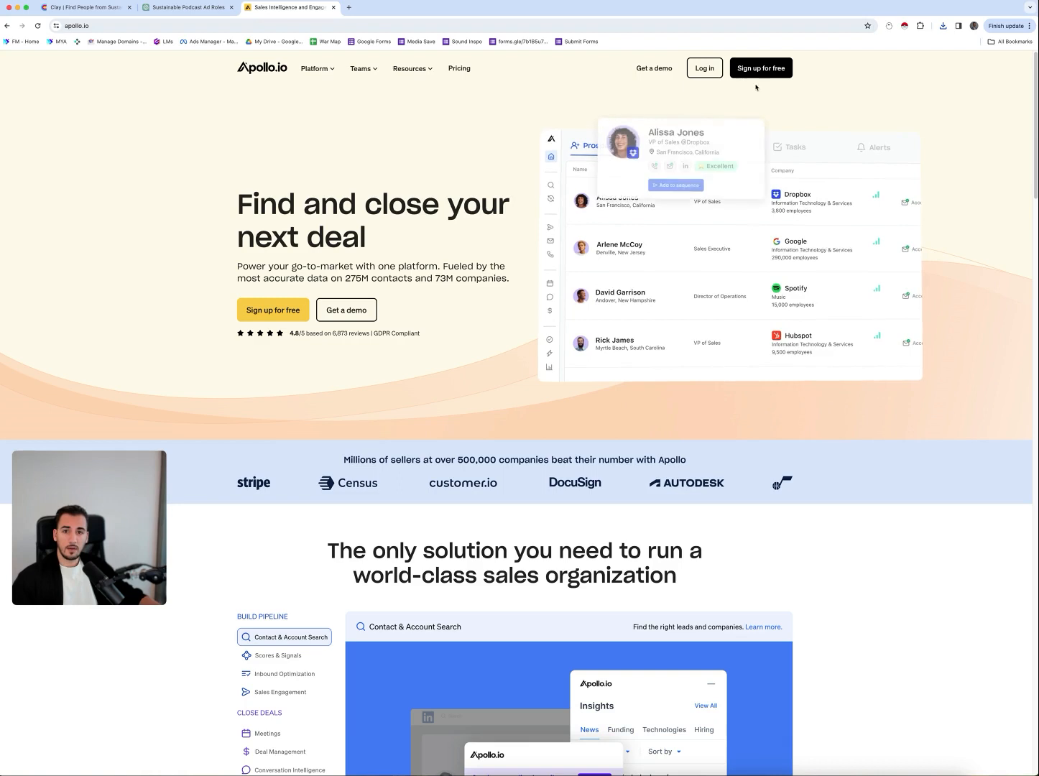
click(705, 68)
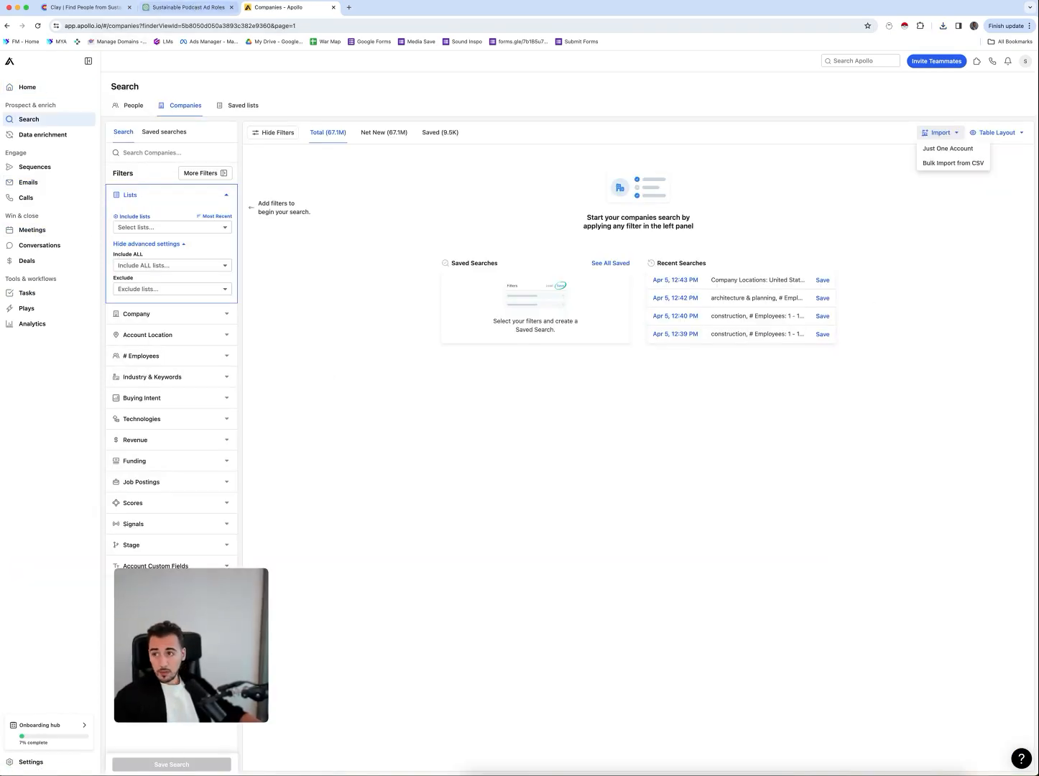
- Look at the people table in Clay once more and return to the company search in Apollo
click(84, 8)
click(520, 447)
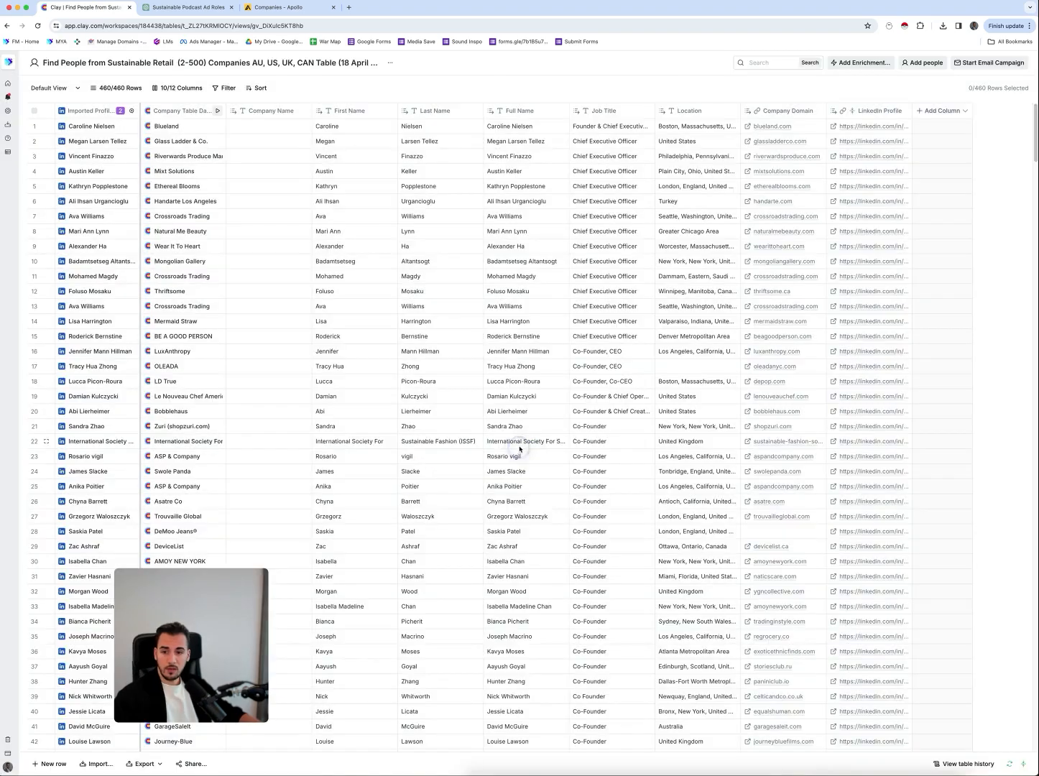
click(309, 8)
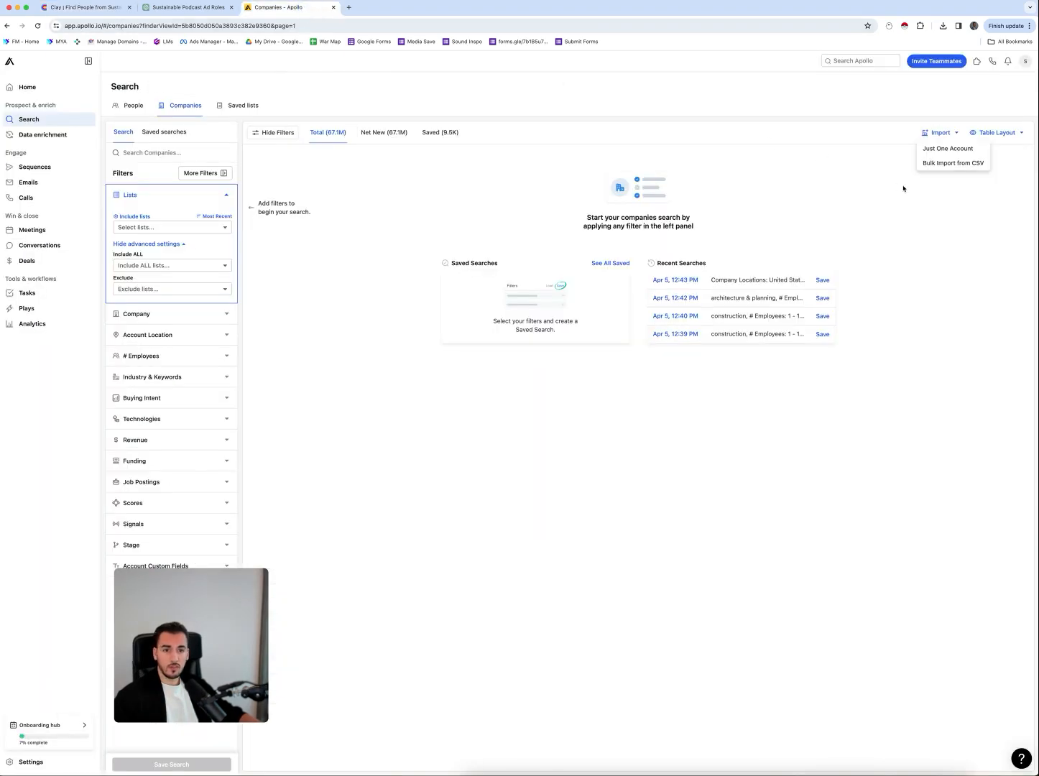
- Try a bulk account import in Apollo with the exported Sustainable Retail people CSV from the Downloads folder
click(952, 164)
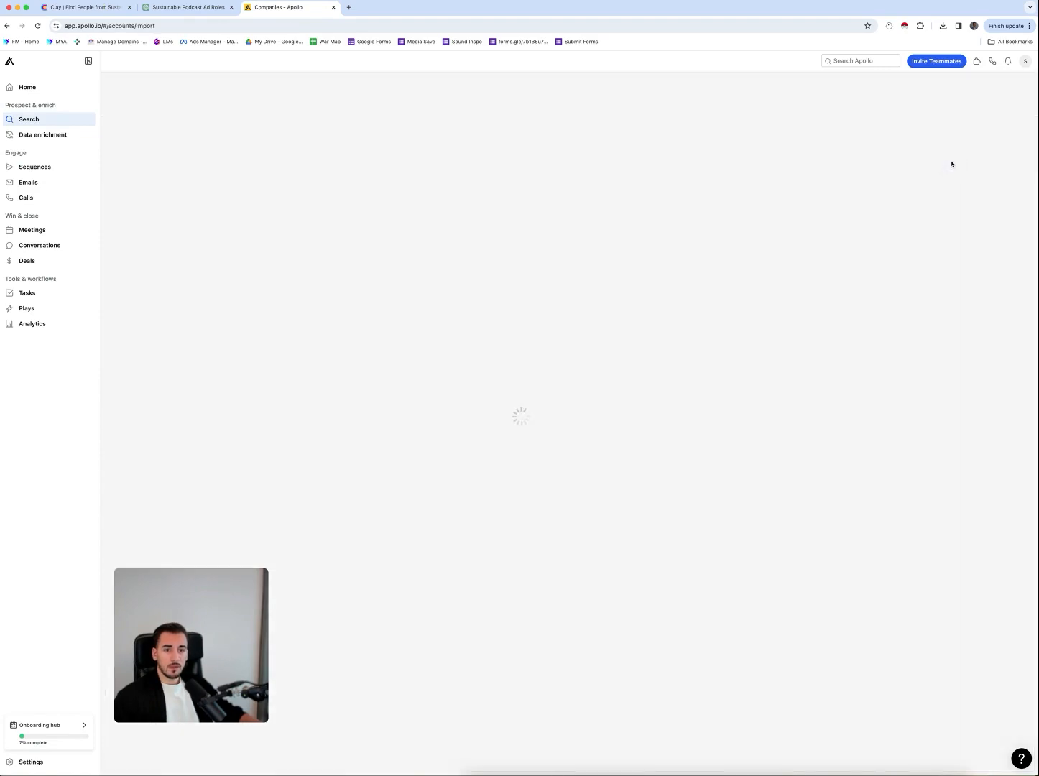
click(654, 269)
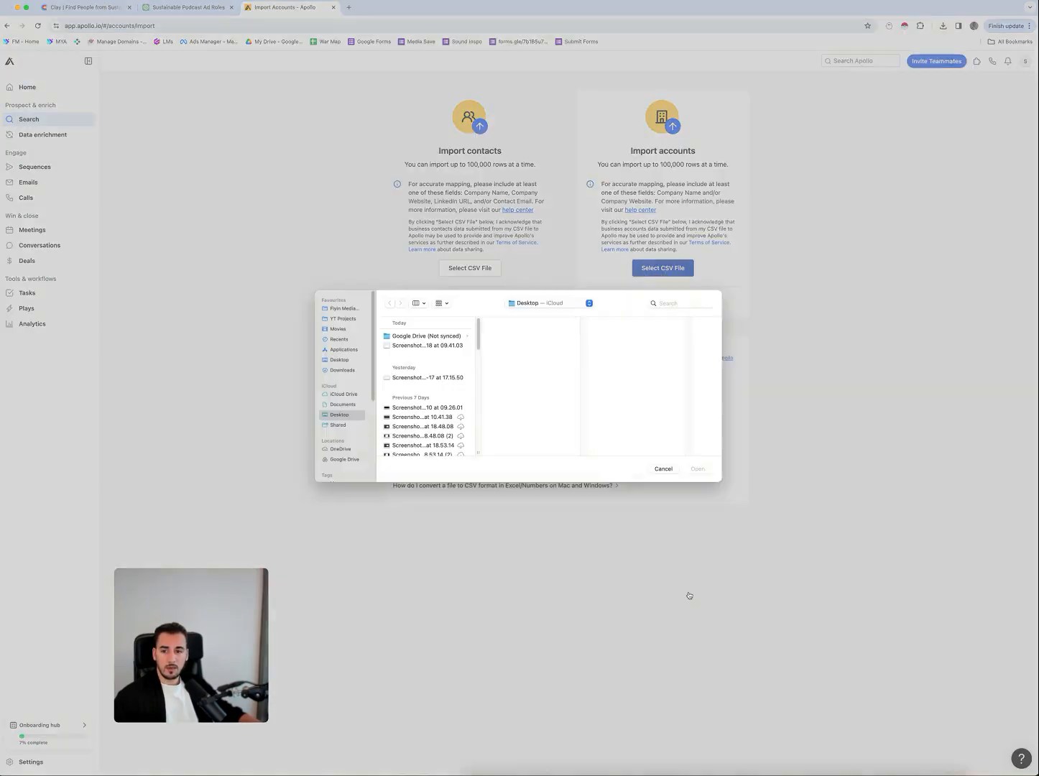
click(340, 371)
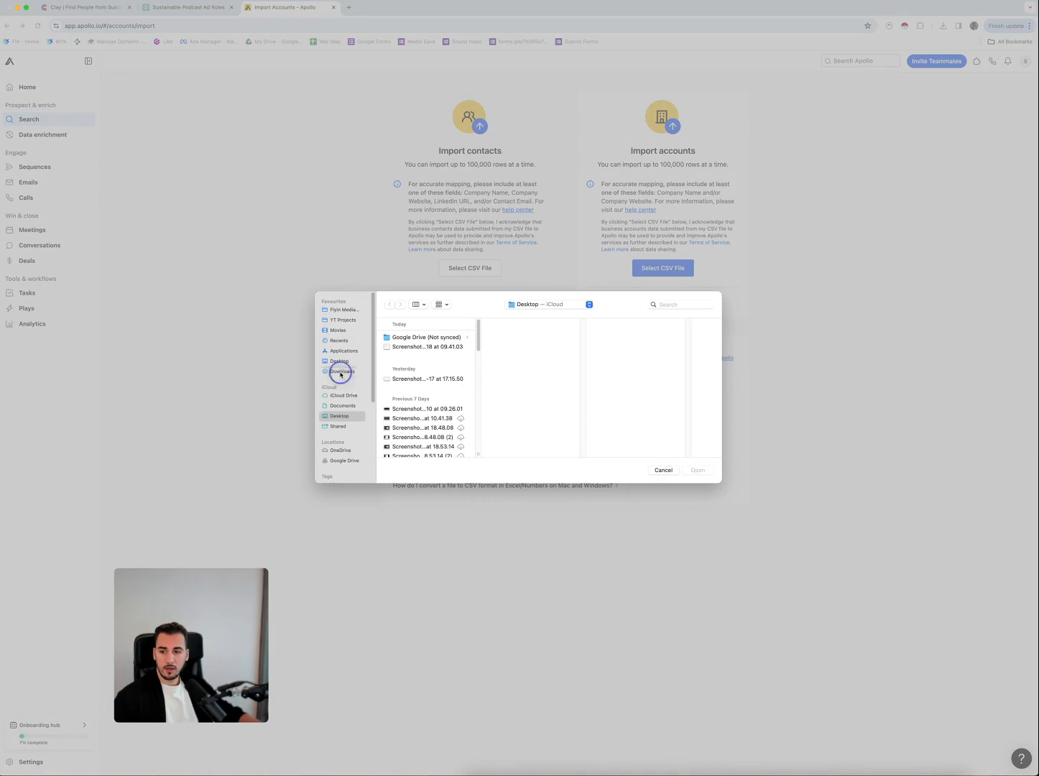
click(424, 338)
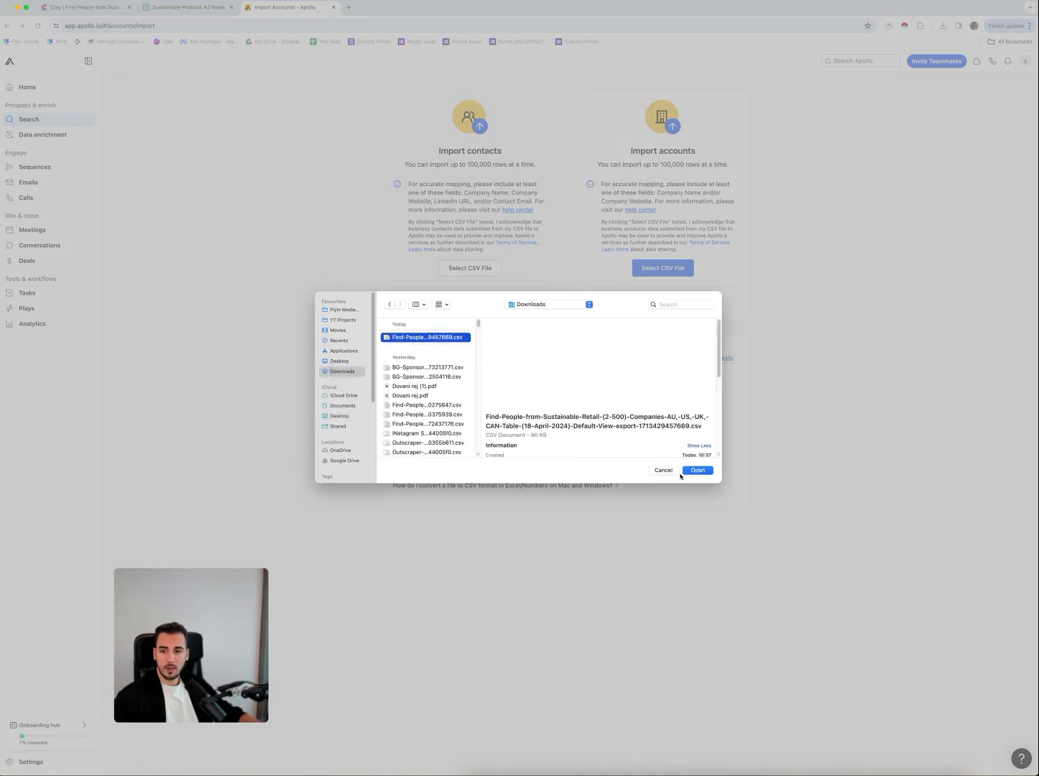
click(695, 470)
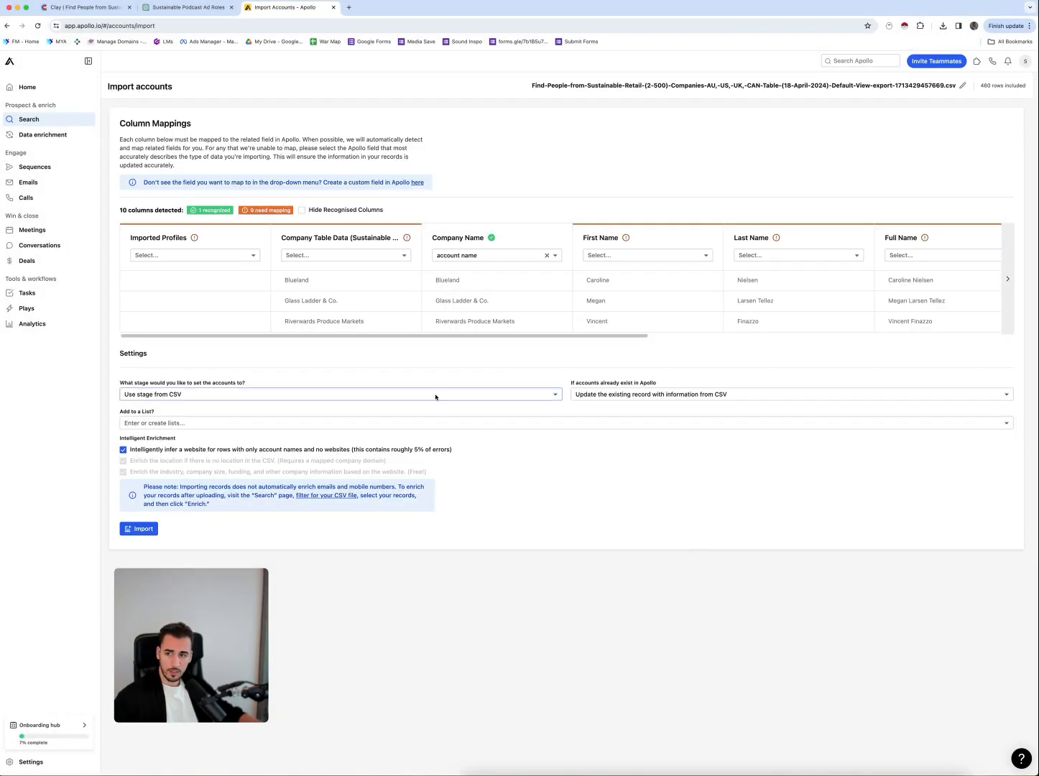
- Check the Apollo fields available for mapping the Imported Profiles and Company Table Data columns, and leave the import for the Home page
click(227, 256)
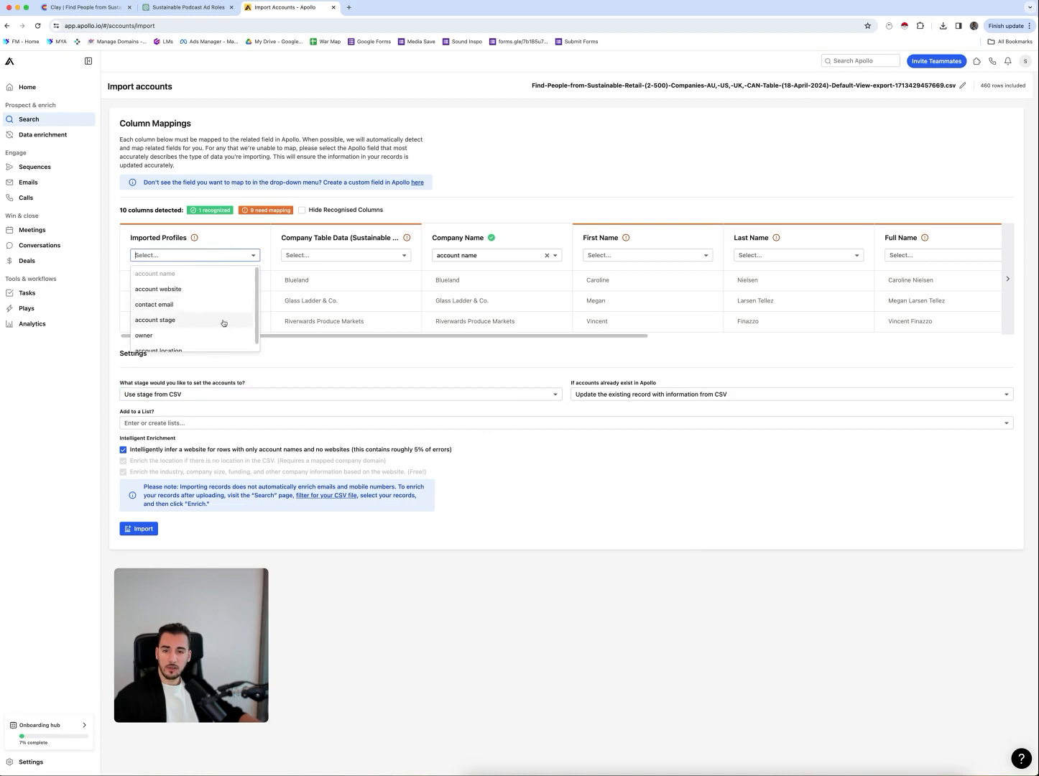
click(232, 248)
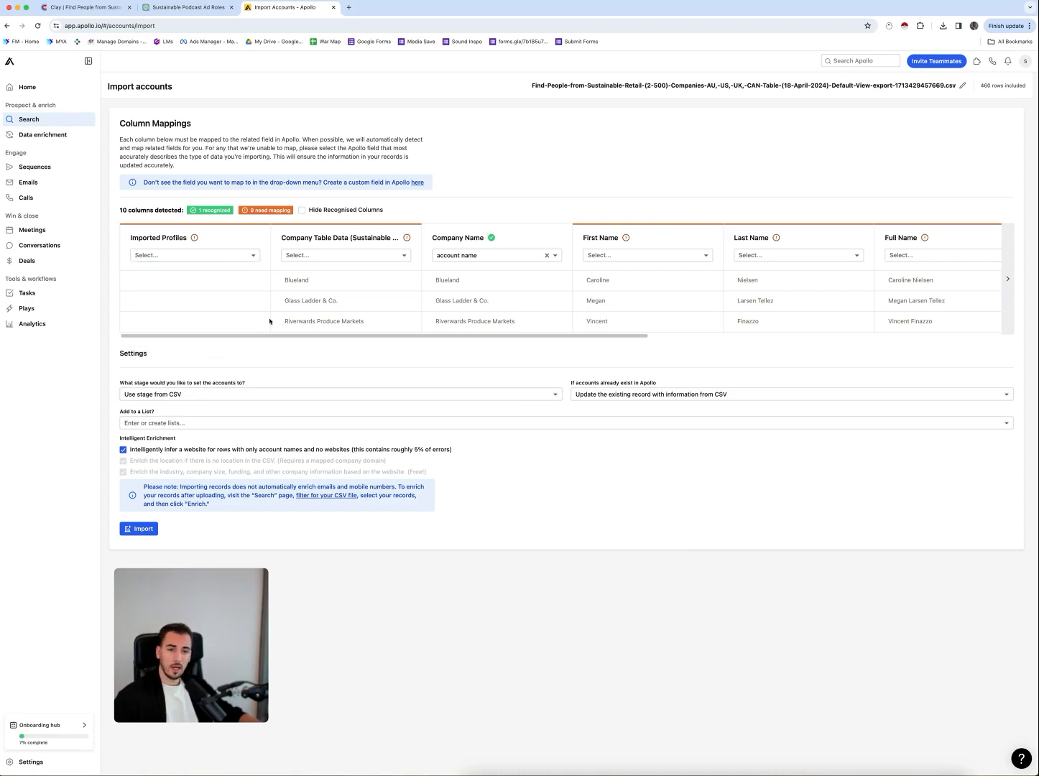
click(346, 253)
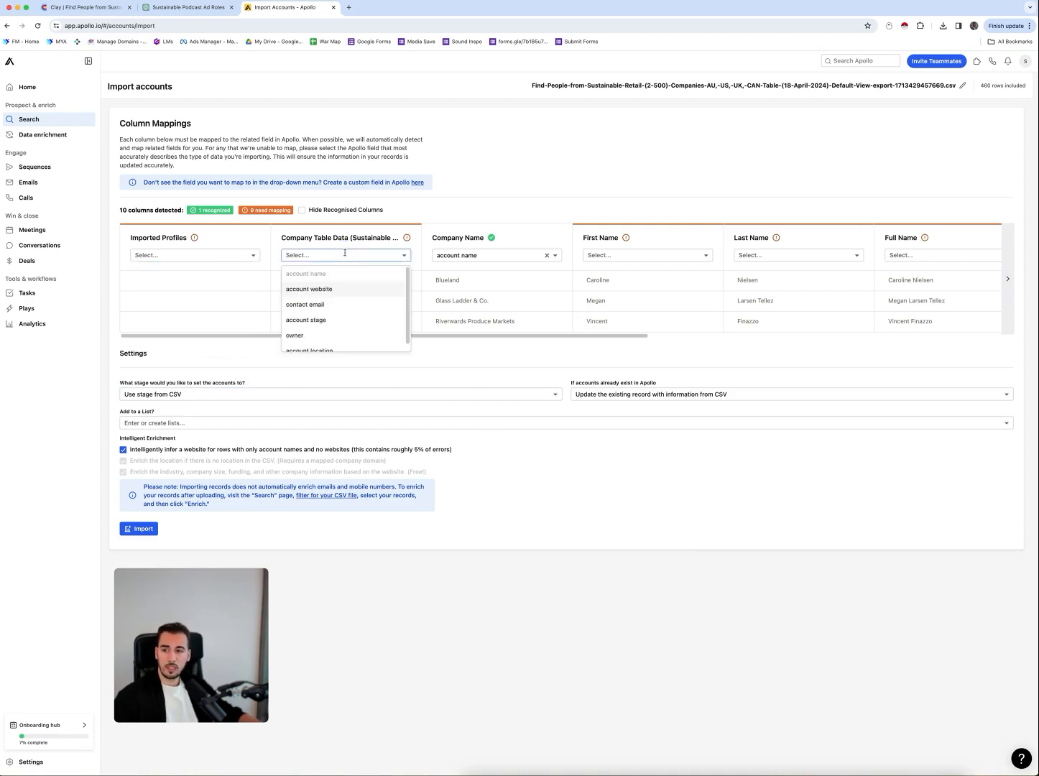
click(659, 331)
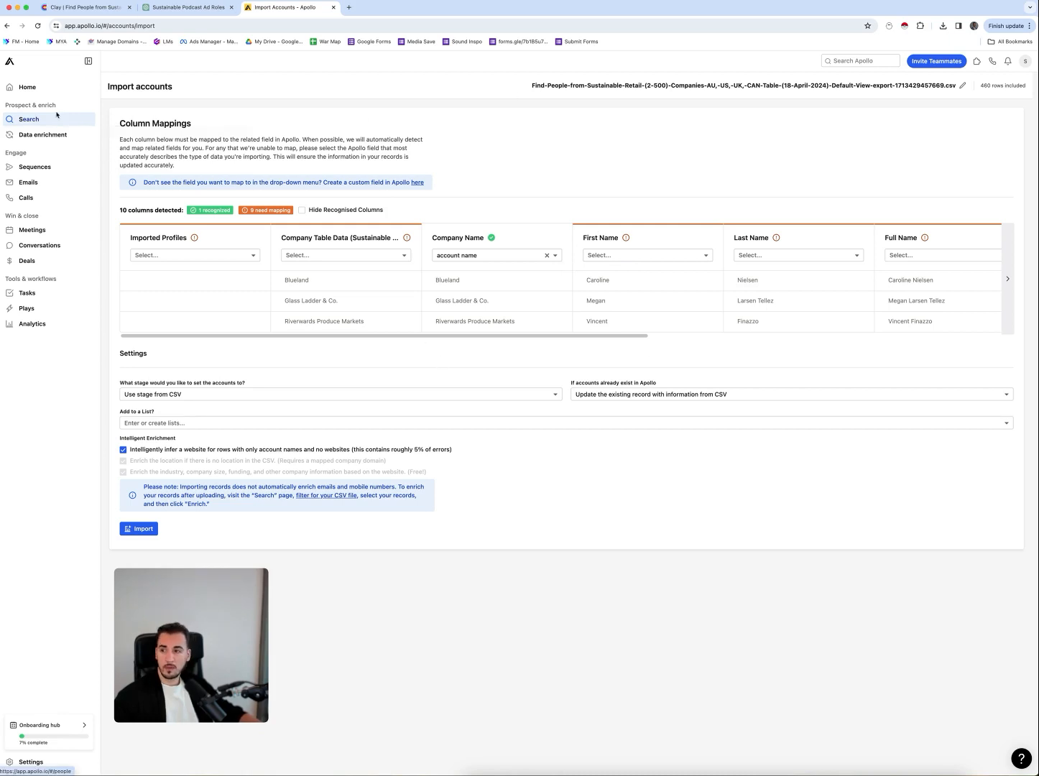
click(39, 90)
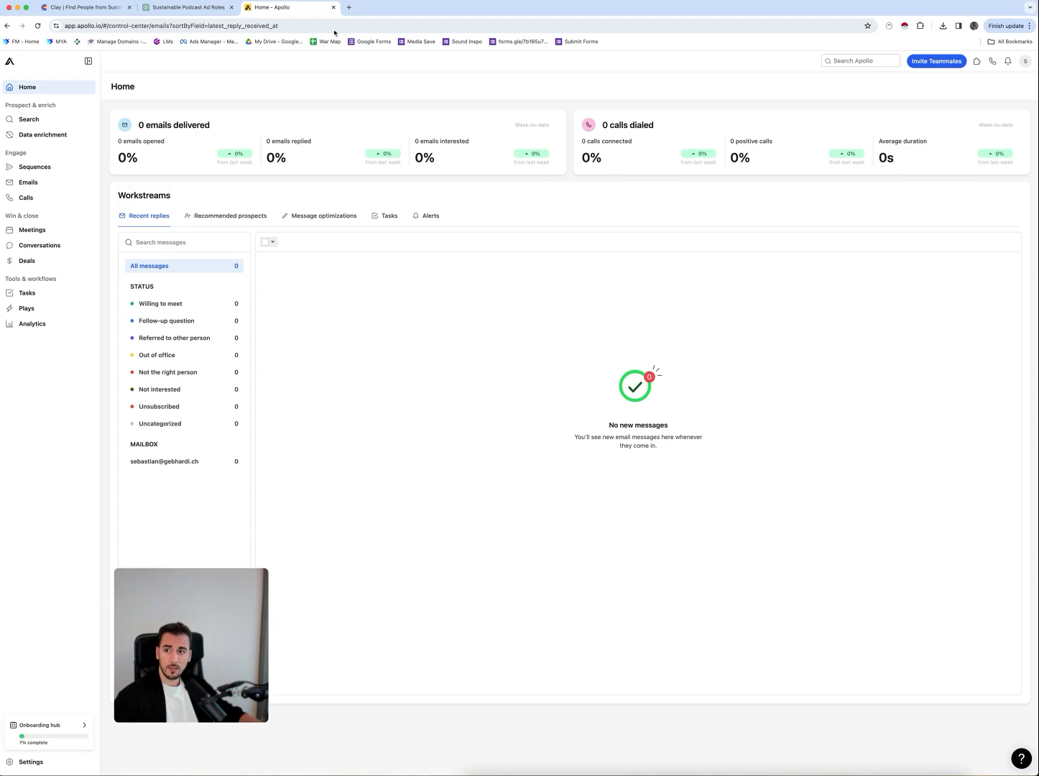
- Open exportapollo.io in a new browser tab and go to its pricing table
click(349, 7)
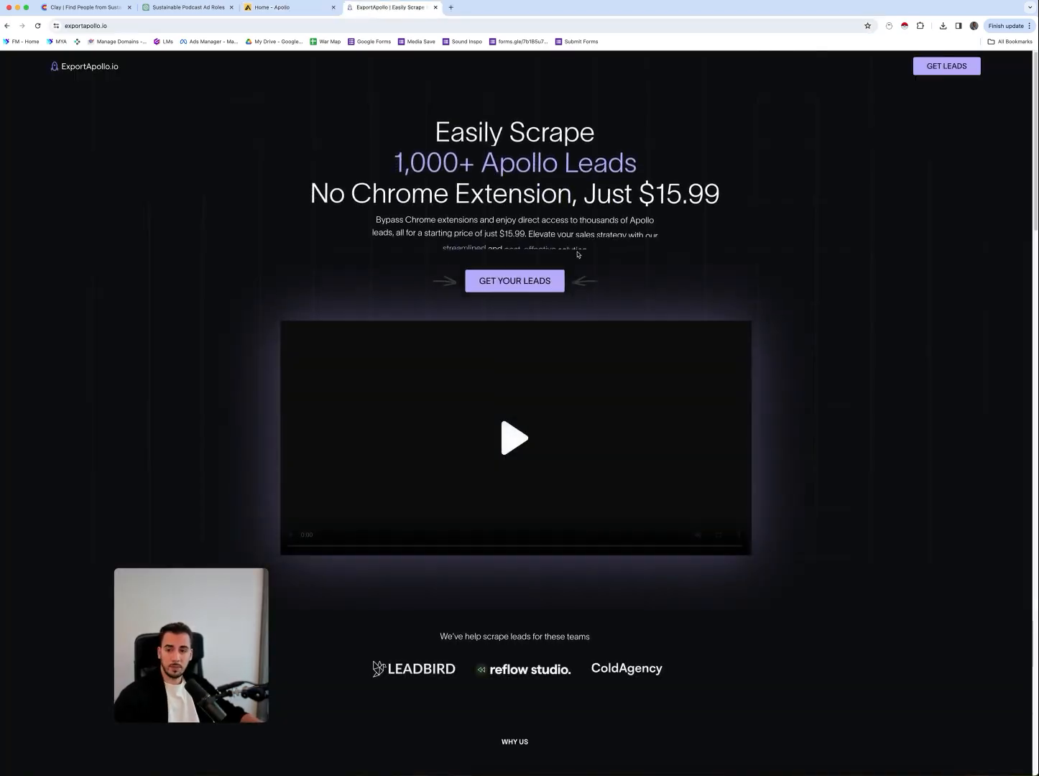
scroll(620, 367, down, 9)
scroll(620, 368, down, 15)
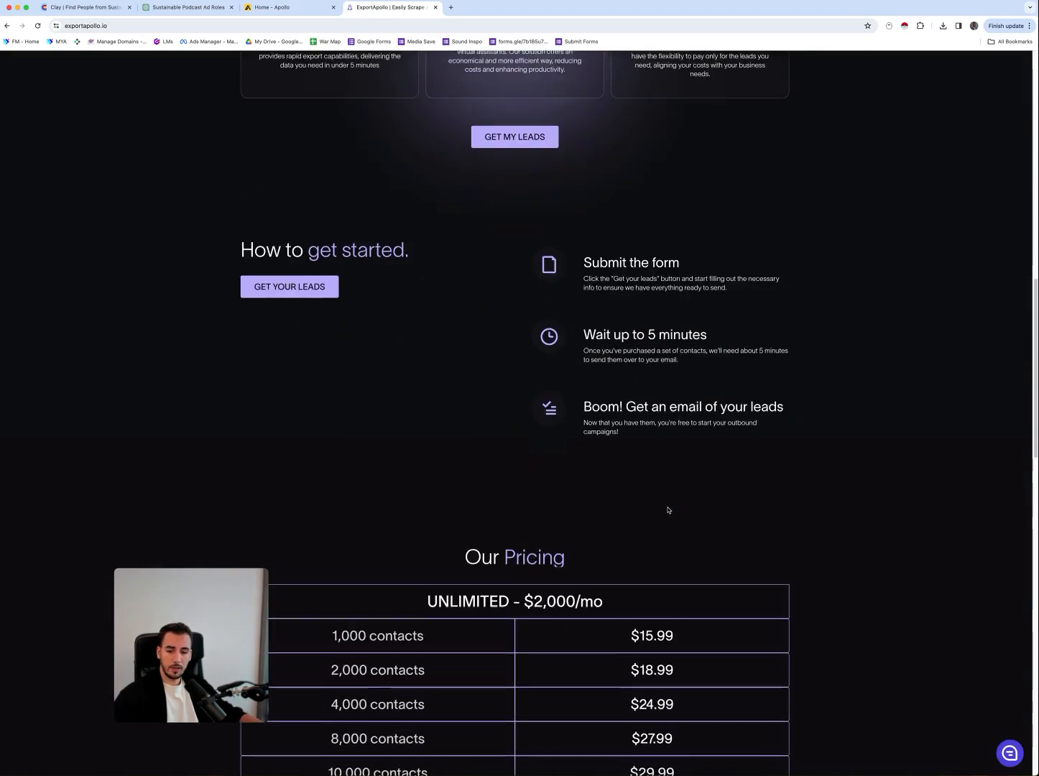
scroll(669, 512, up, 10)
scroll(669, 514, down, 5)
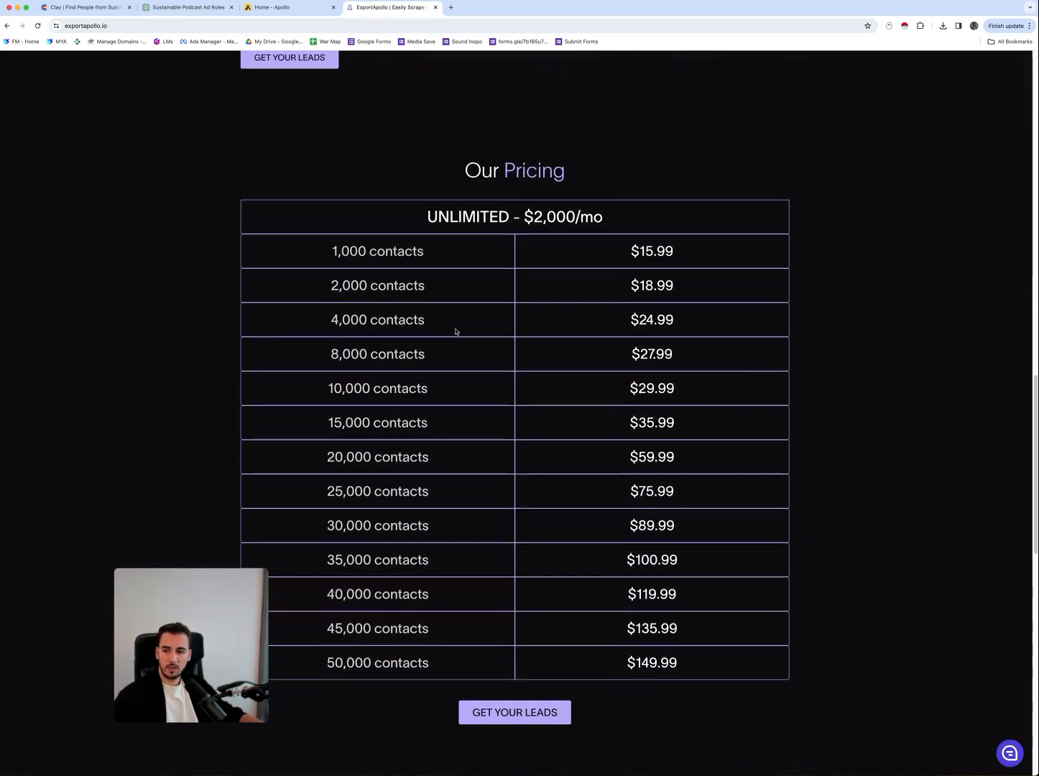
- Examine the ExportApollo prices per number of contacts, including the 1,000-contact and unlimited plans, and return to the page's start
drag(319, 253, 656, 677)
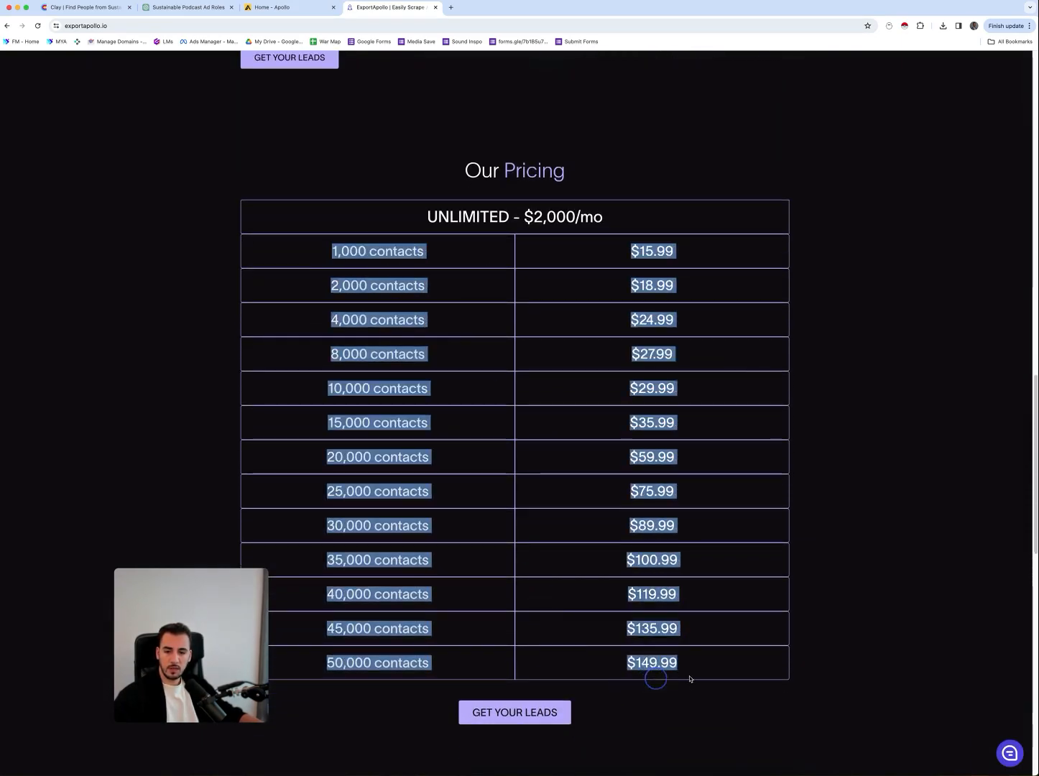
click(348, 366)
drag(297, 245, 694, 250)
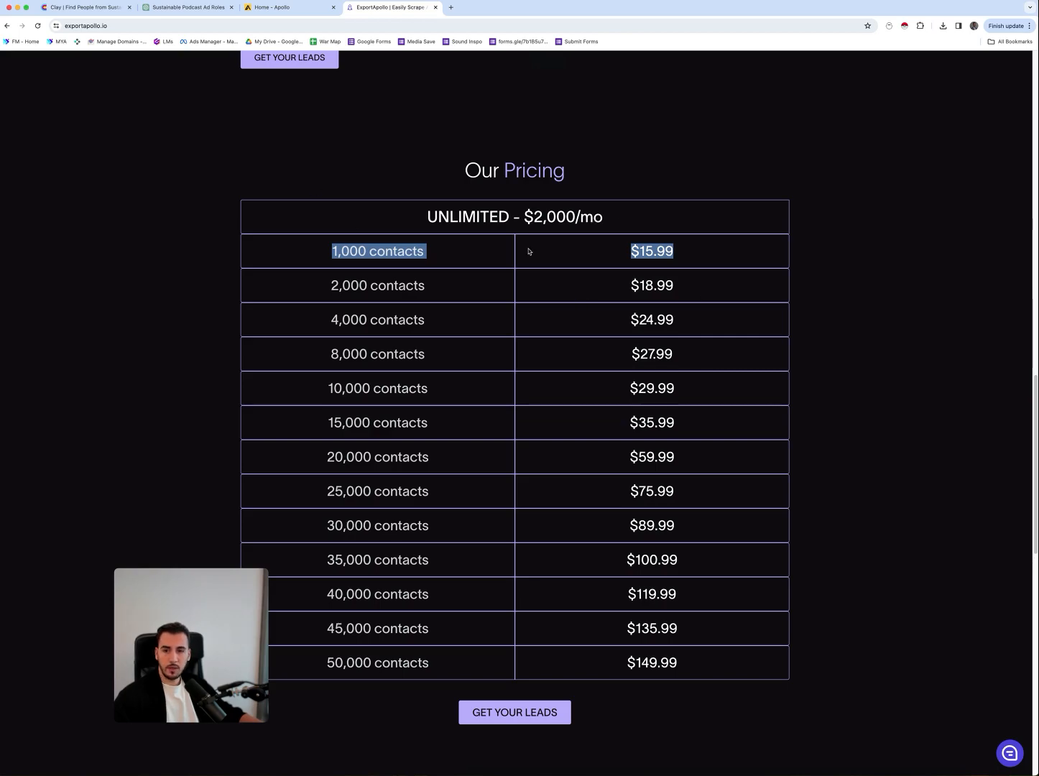
scroll(528, 251, up, 8)
scroll(580, 249, down, 8)
drag(420, 257, 736, 255)
scroll(357, 271, down, 5)
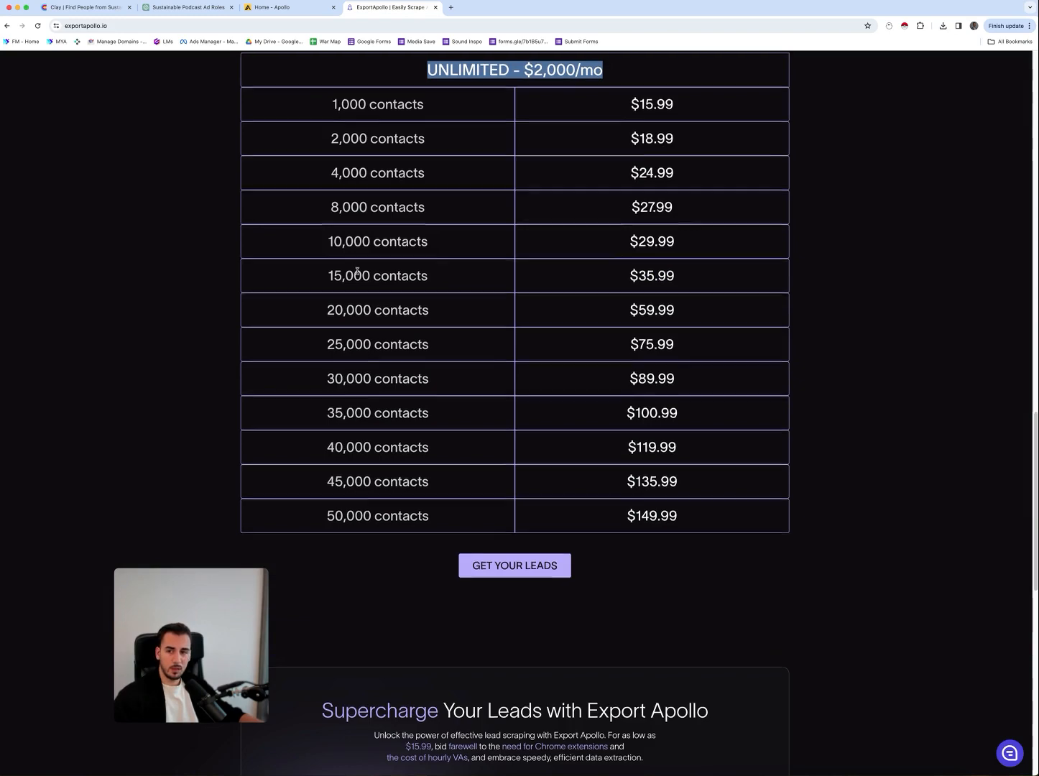
scroll(357, 272, up, 15)
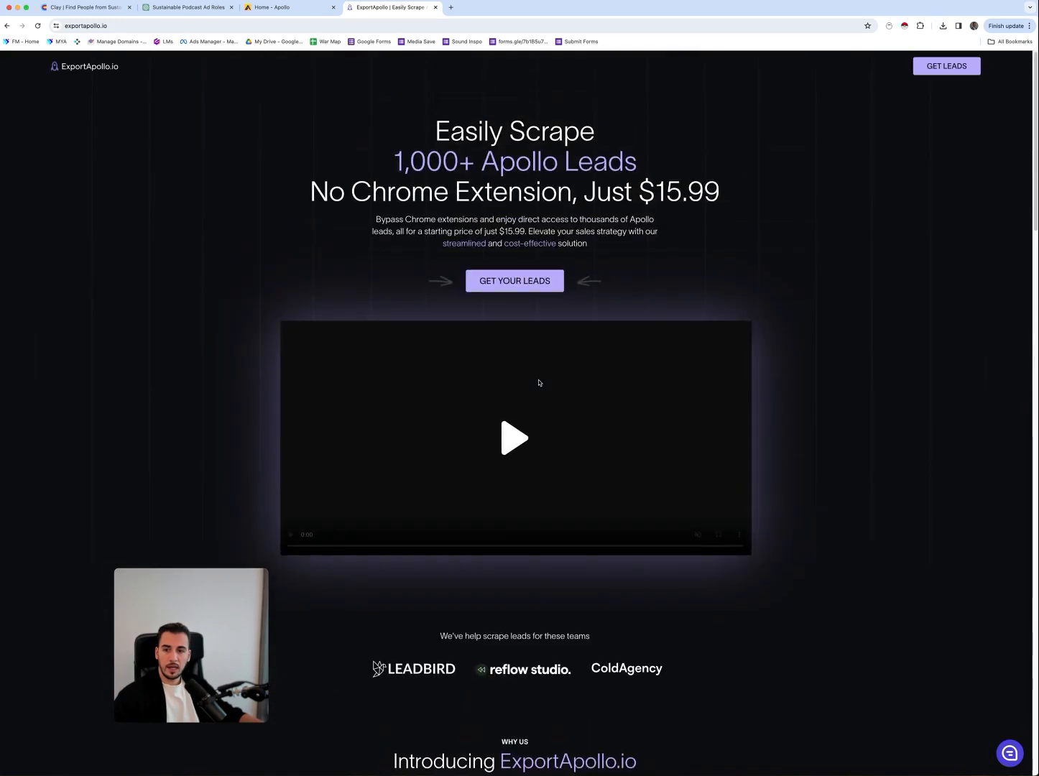
- Switch between ExportApollo and Apollo, close the ExportApollo page, and look through the people table in Clay
click(287, 7)
click(409, 10)
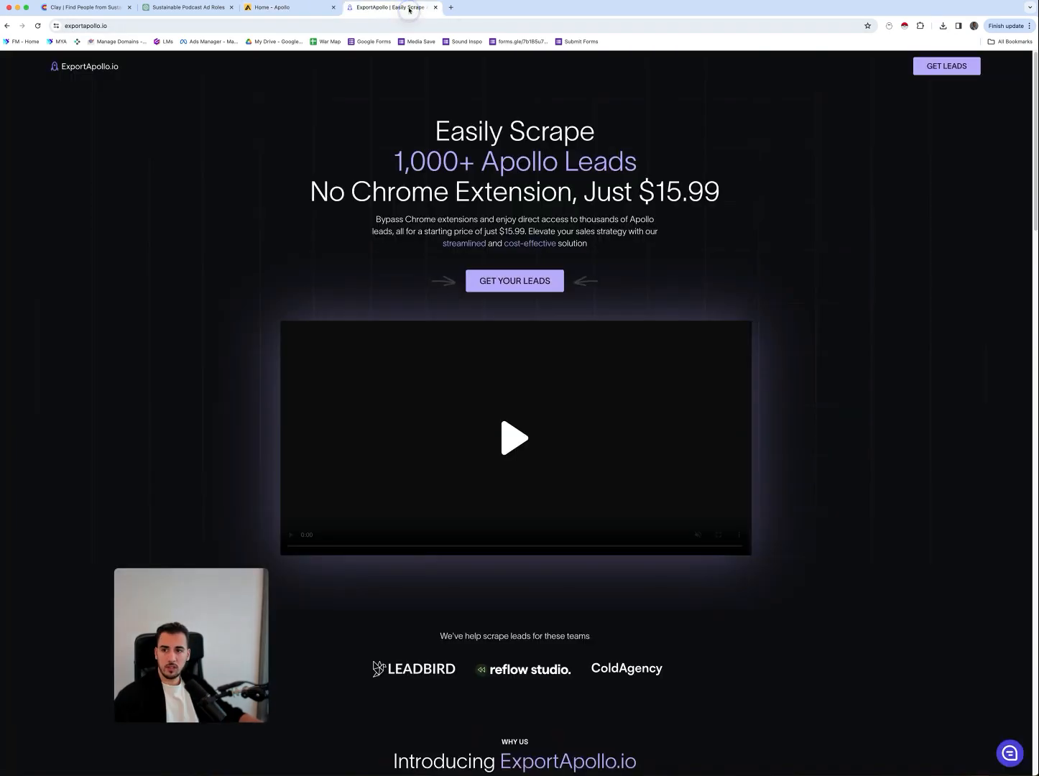
click(288, 8)
click(409, 9)
click(284, 8)
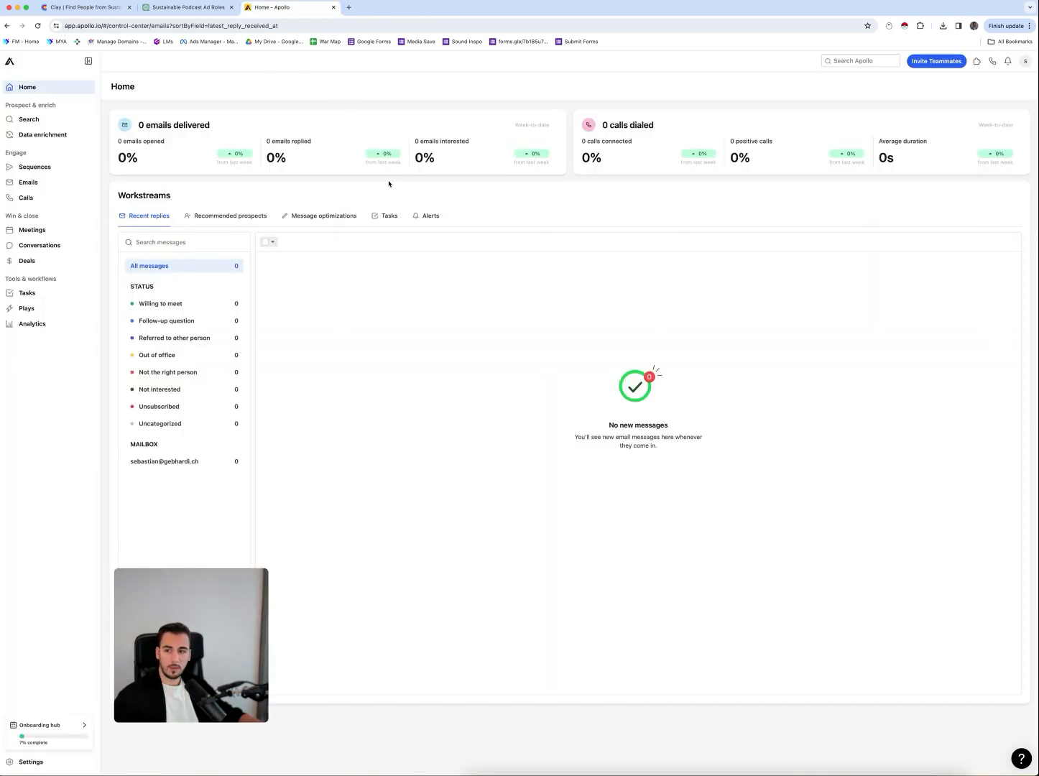
click(77, 9)
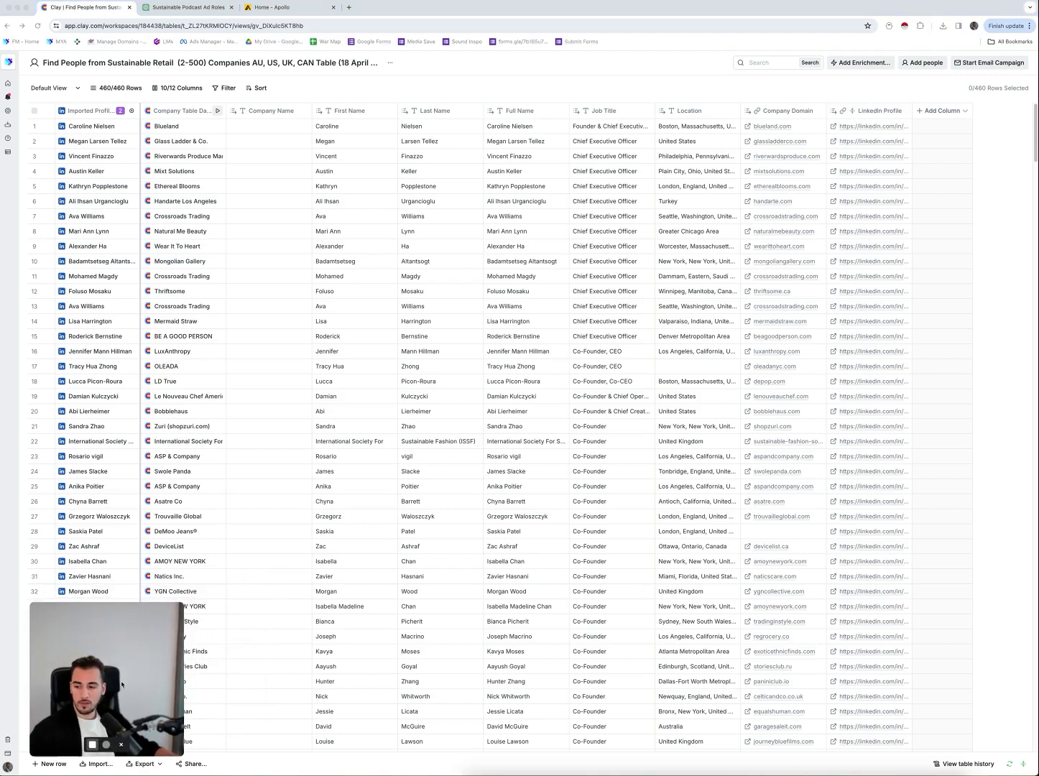
scroll(944, 216, down, 15)
scroll(946, 248, up, 15)
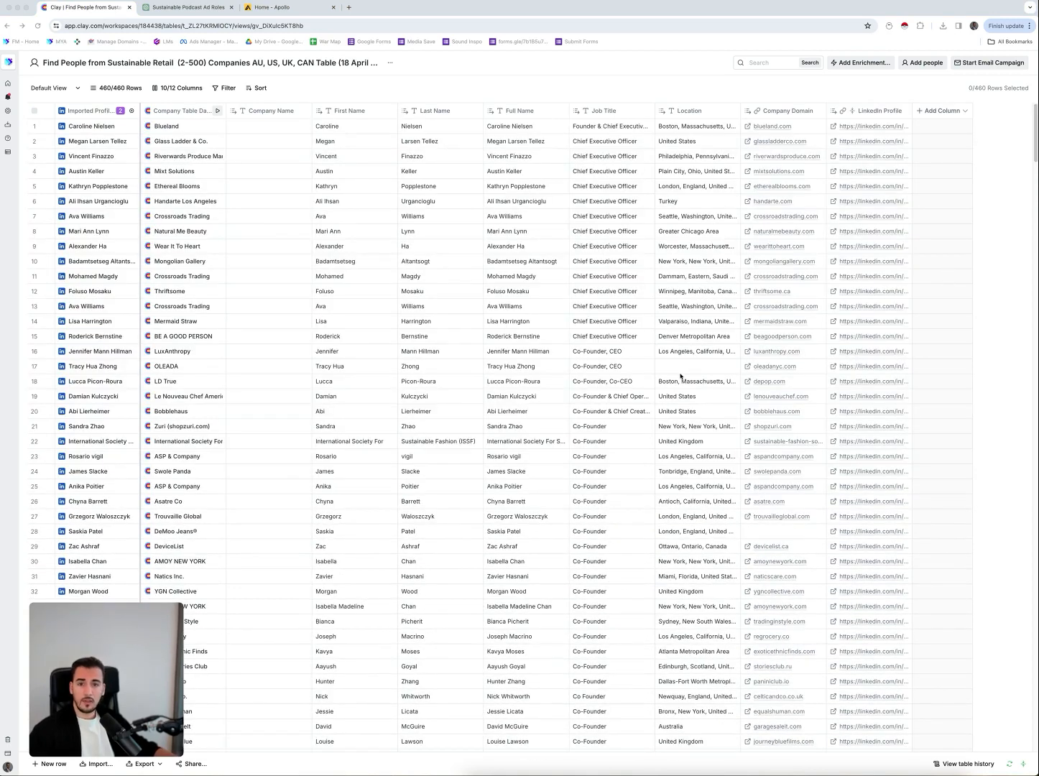
click(941, 111)
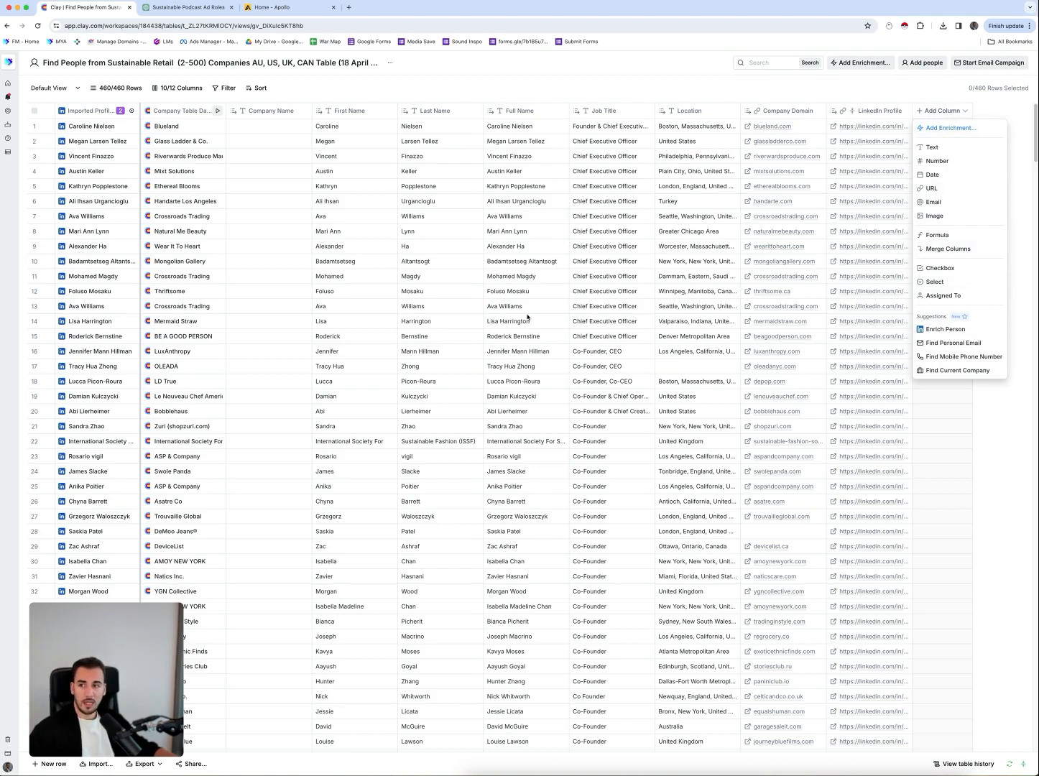
click(943, 128)
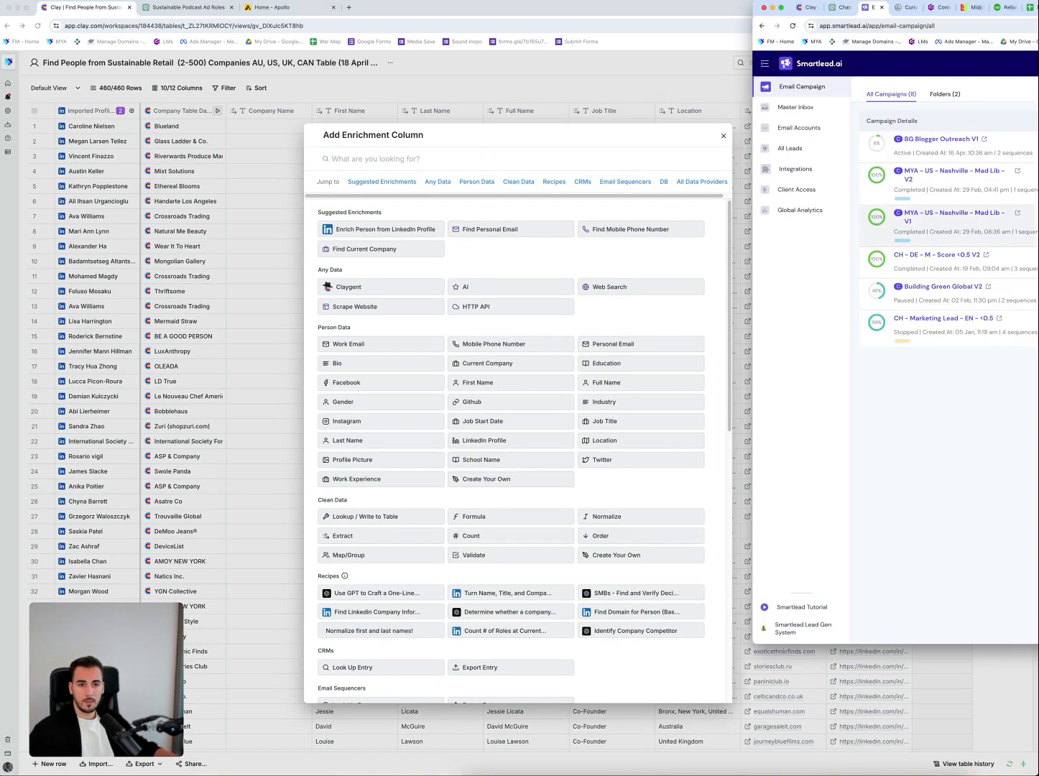
click(724, 135)
- Limit the people table's view to 10 rows
click(194, 87)
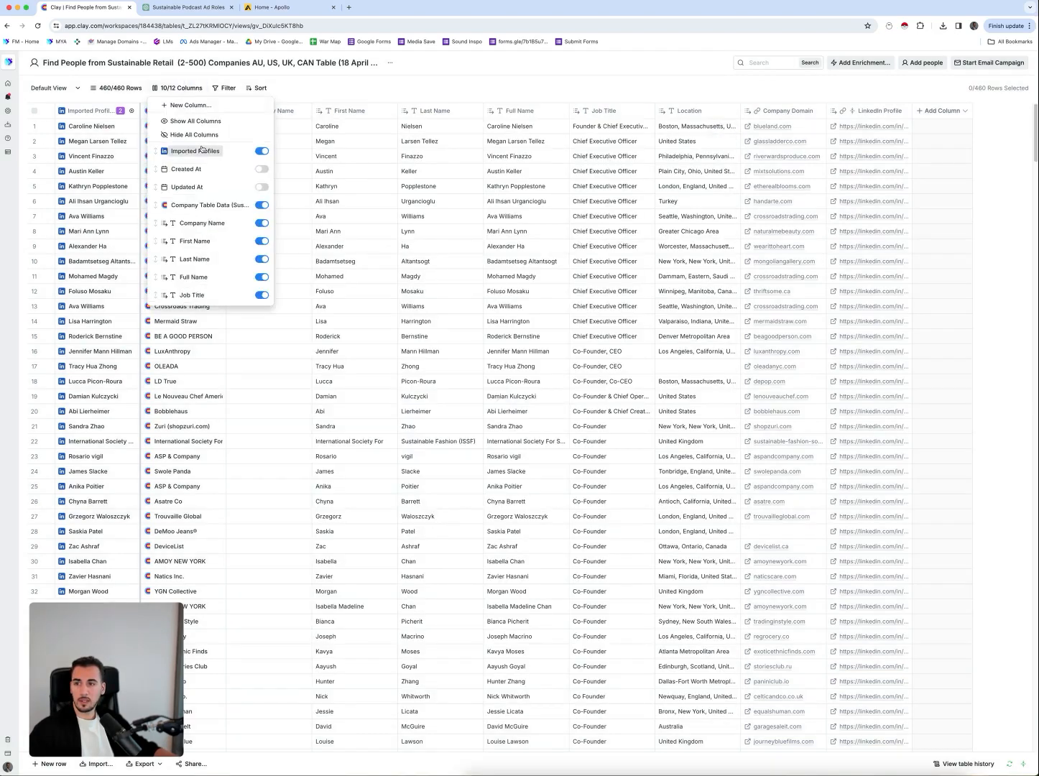
click(371, 86)
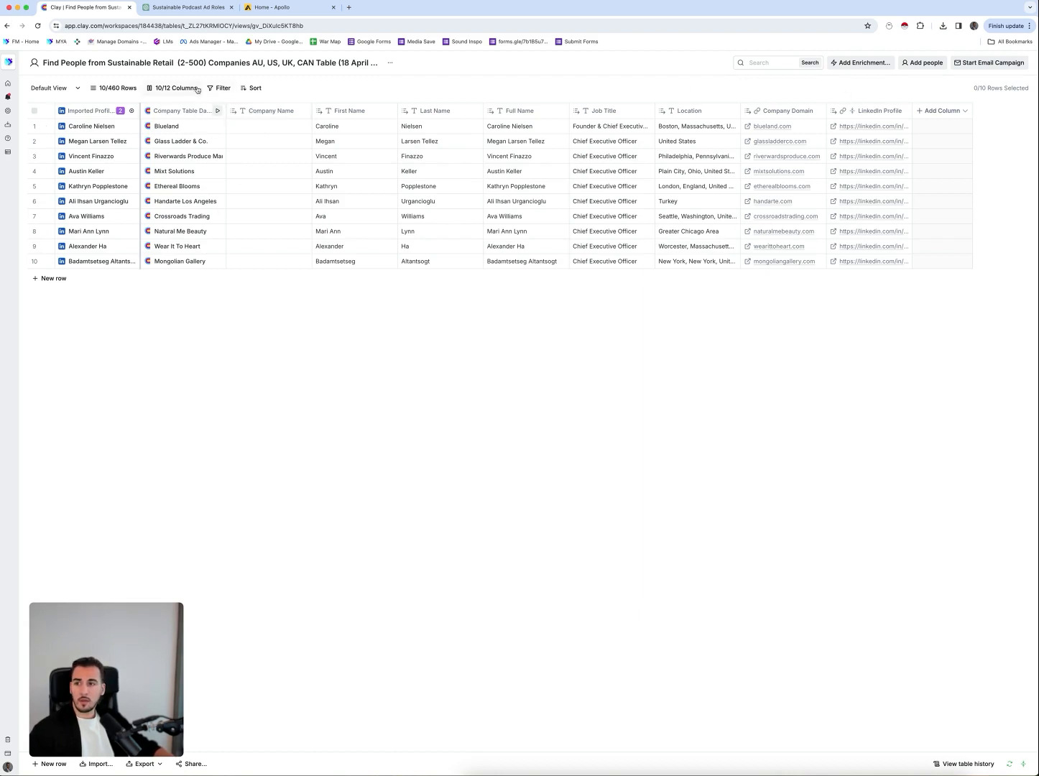
click(958, 110)
click(955, 129)
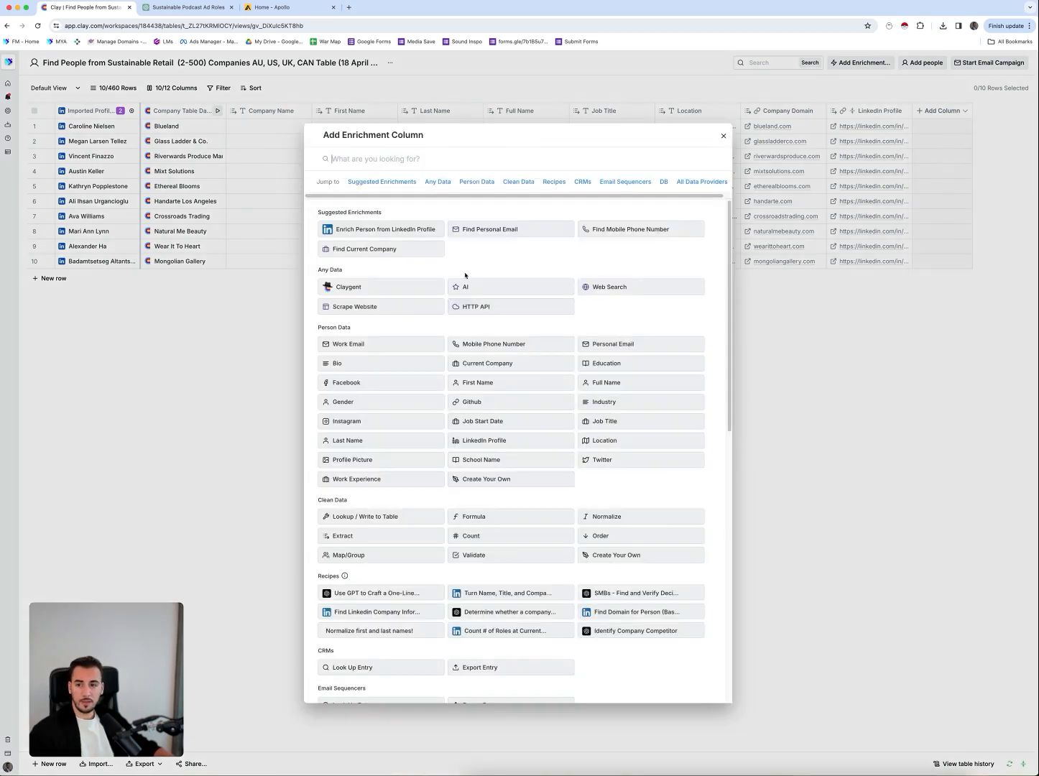
click(508, 230)
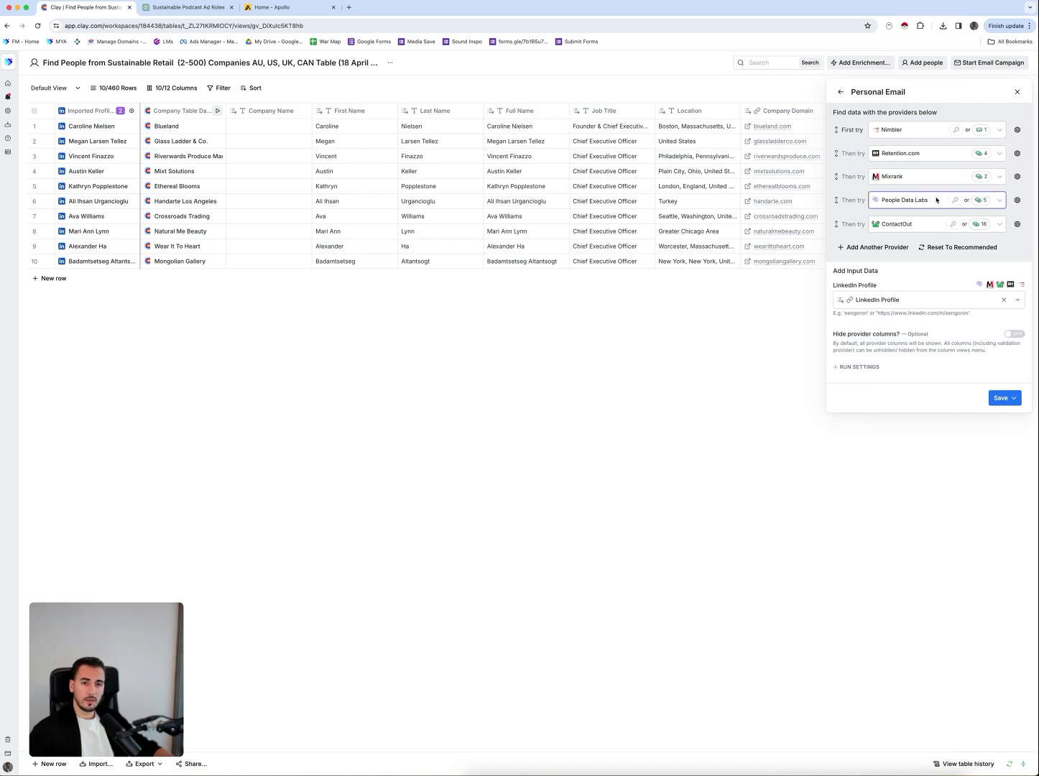
click(900, 135)
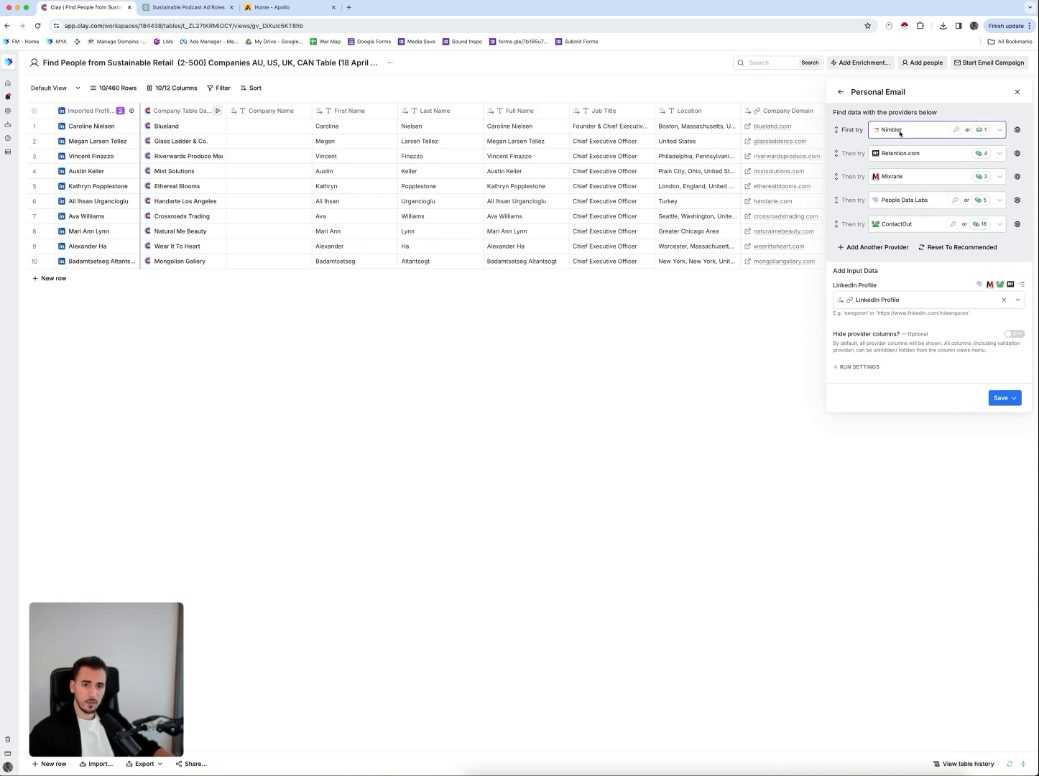
click(1017, 92)
- Review the data providers offered for the Work Email enrichment and close the enrichment list
click(947, 109)
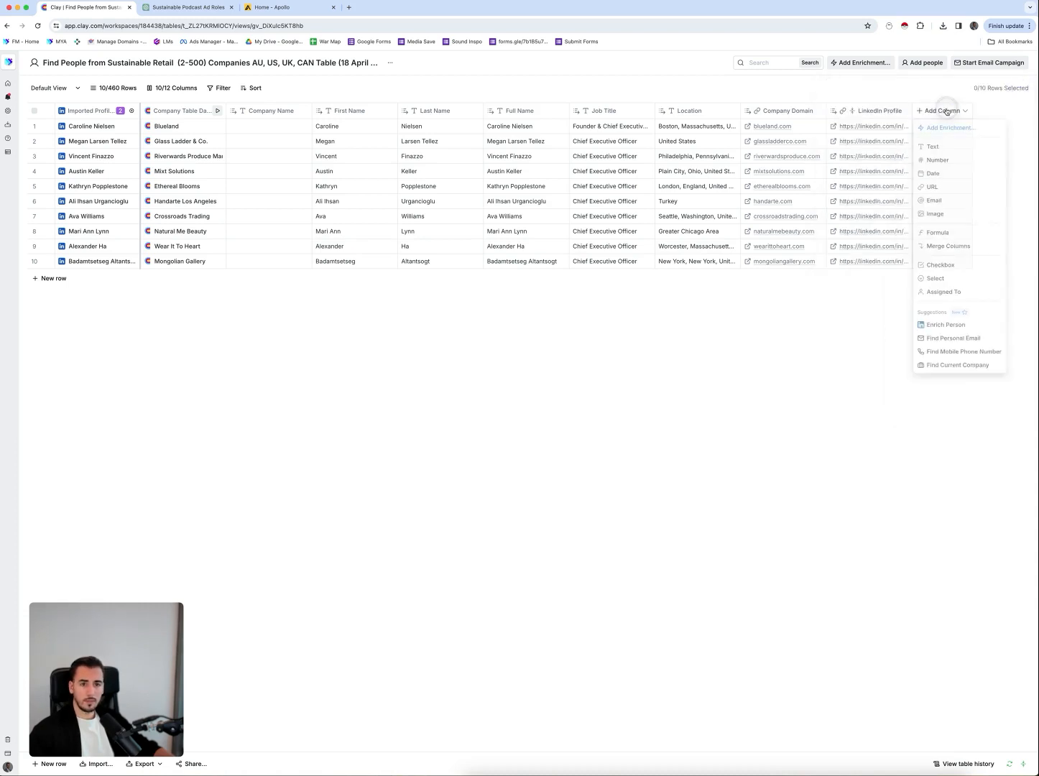
click(934, 128)
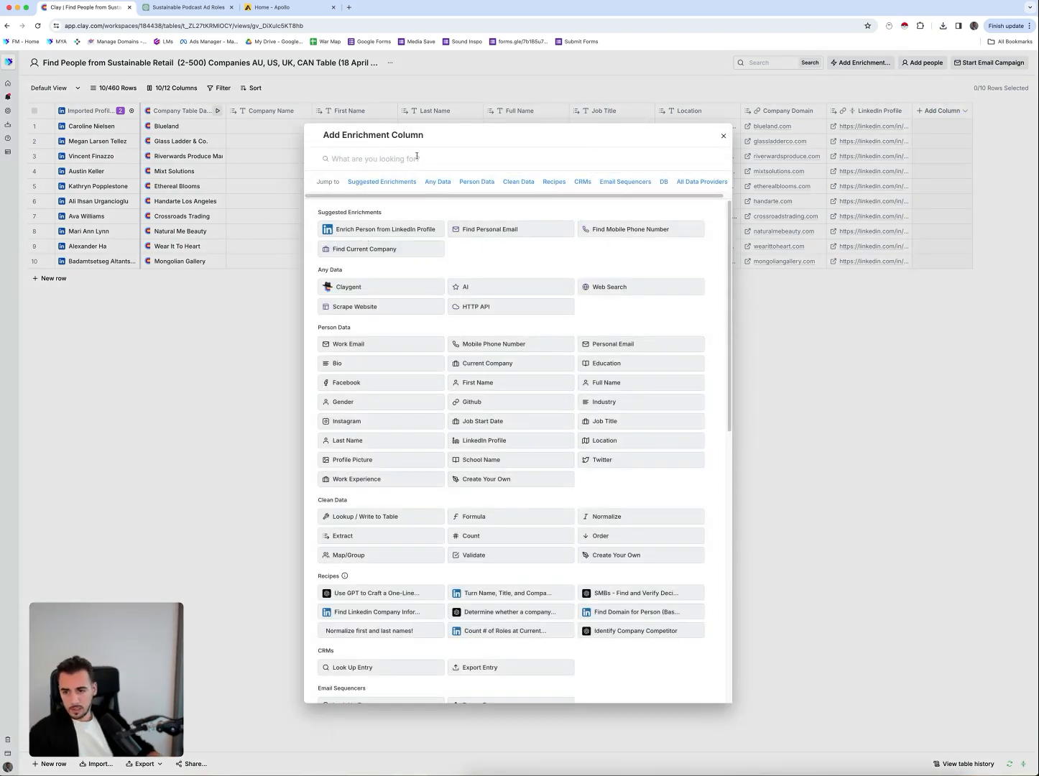
click(350, 345)
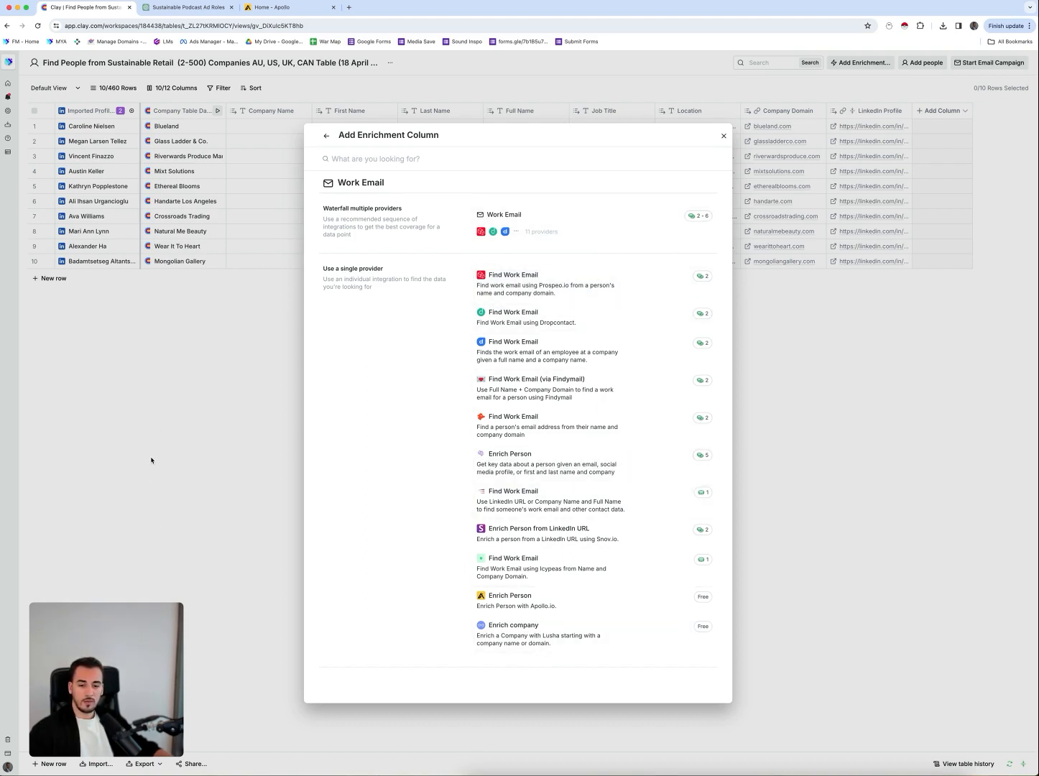
click(724, 136)
- Start adding a Work Email enrichment column that waterfalls through multiple providers
click(947, 111)
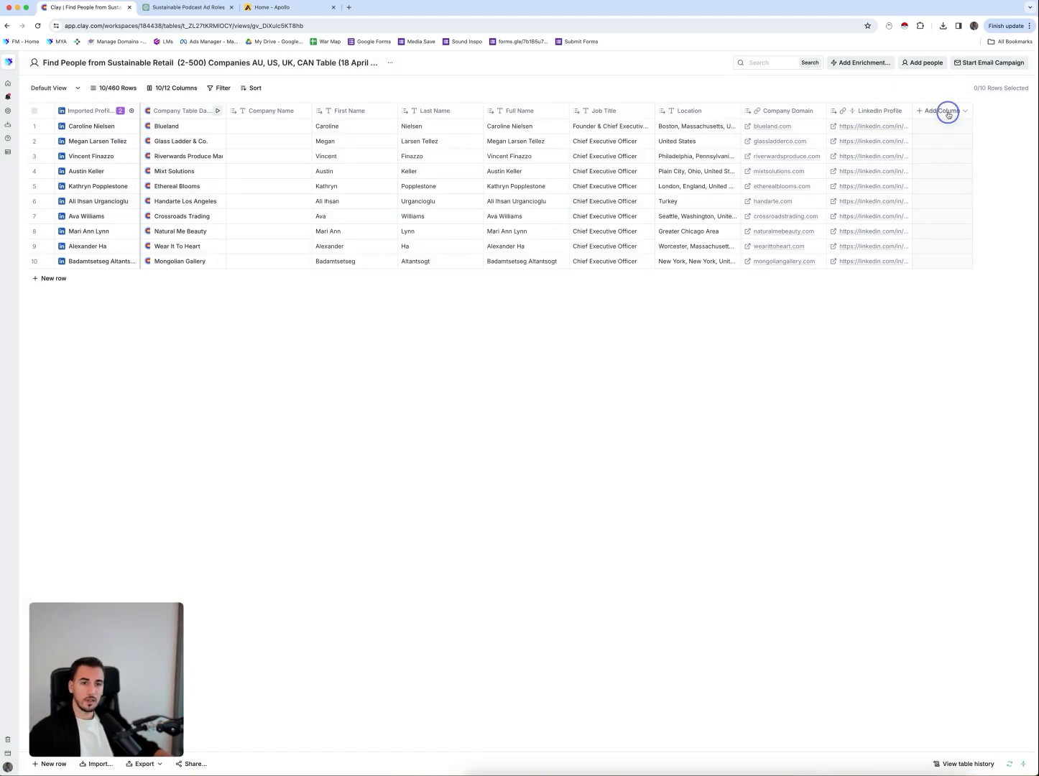
click(952, 127)
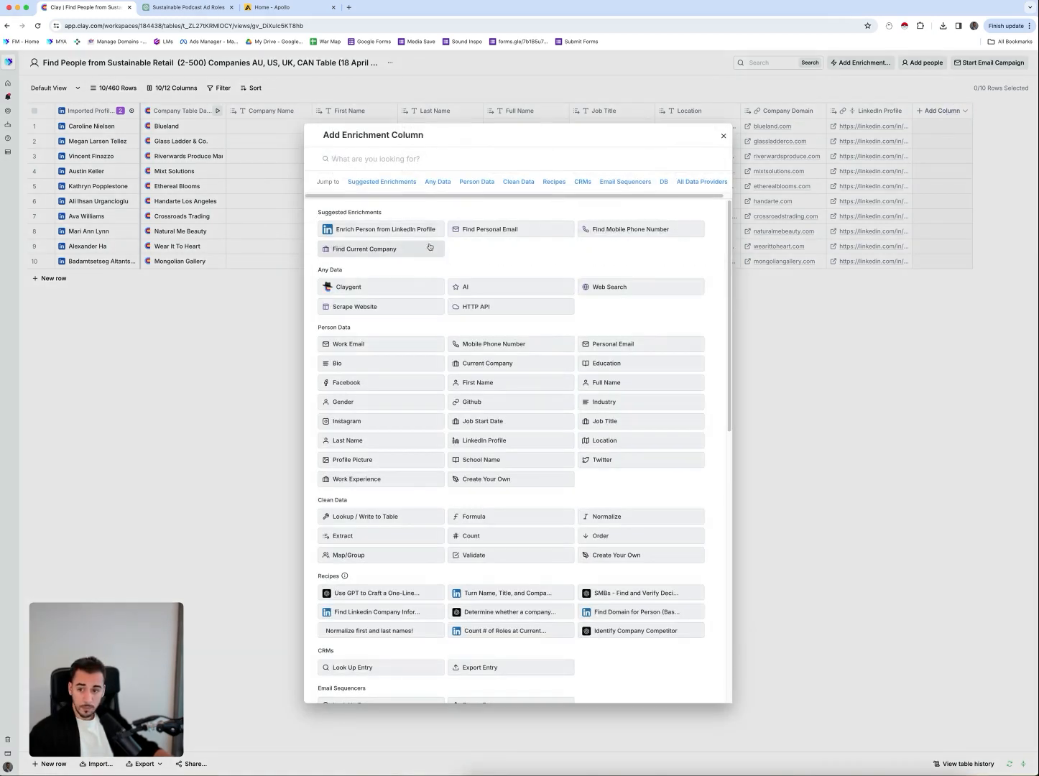
click(366, 345)
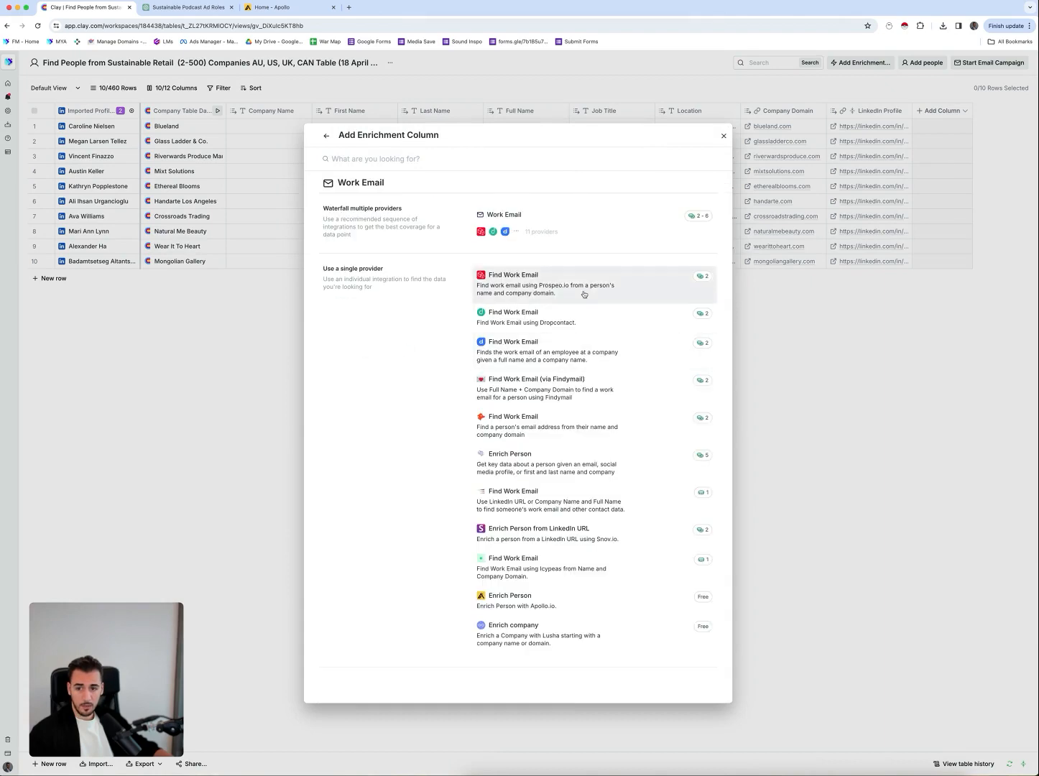
click(631, 224)
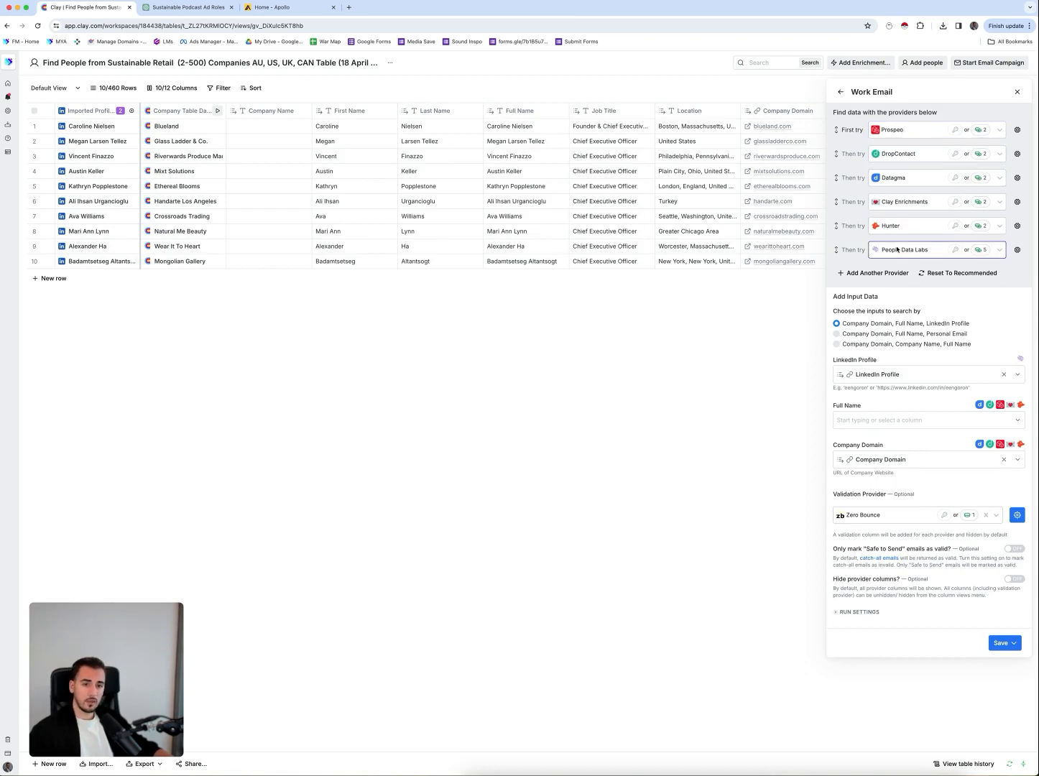
- Remove People Data Labs from the Work Email provider sequence and add it back as the last provider
click(1017, 250)
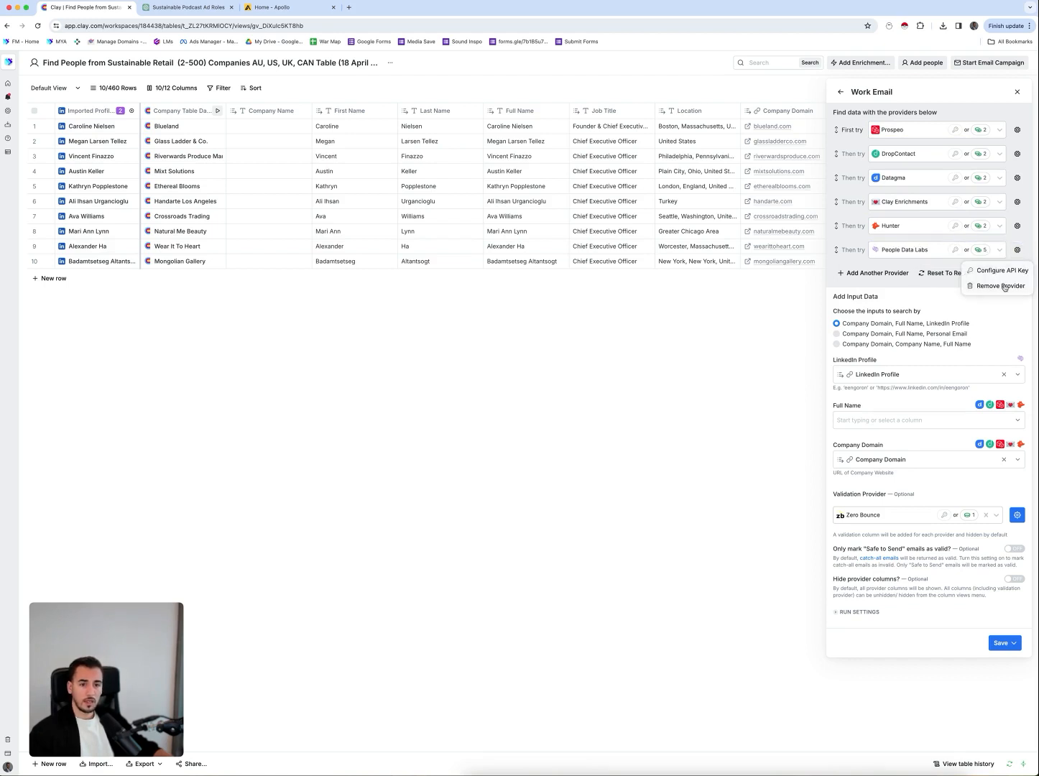
click(1004, 287)
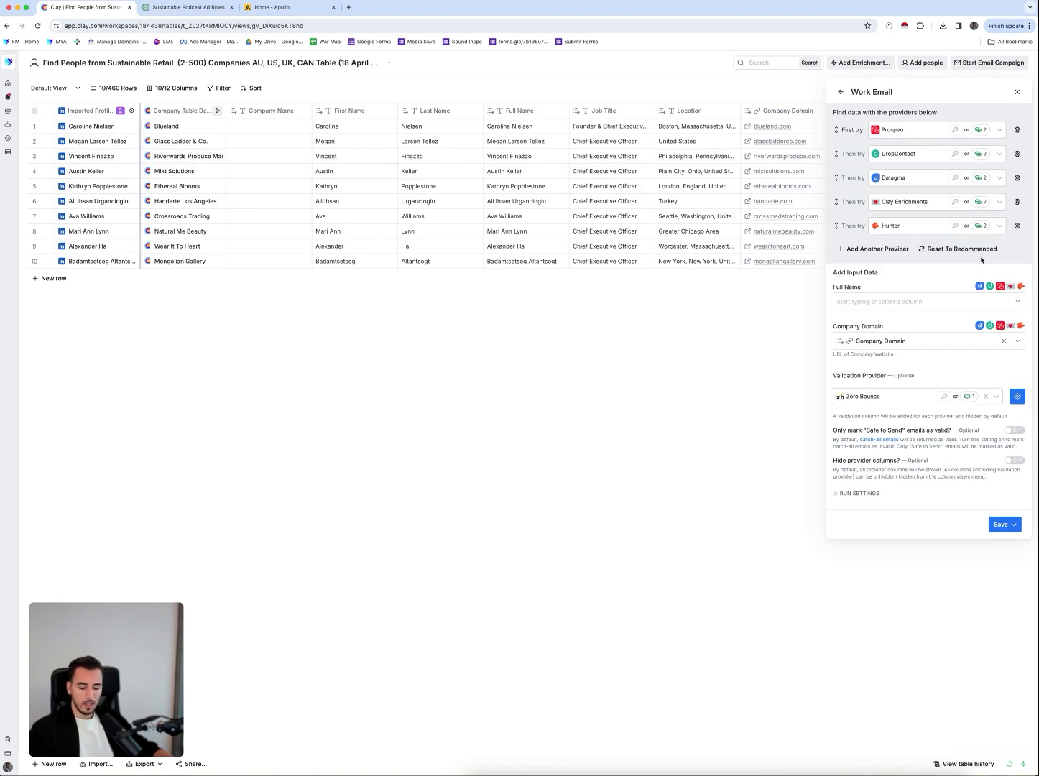
click(868, 249)
click(898, 249)
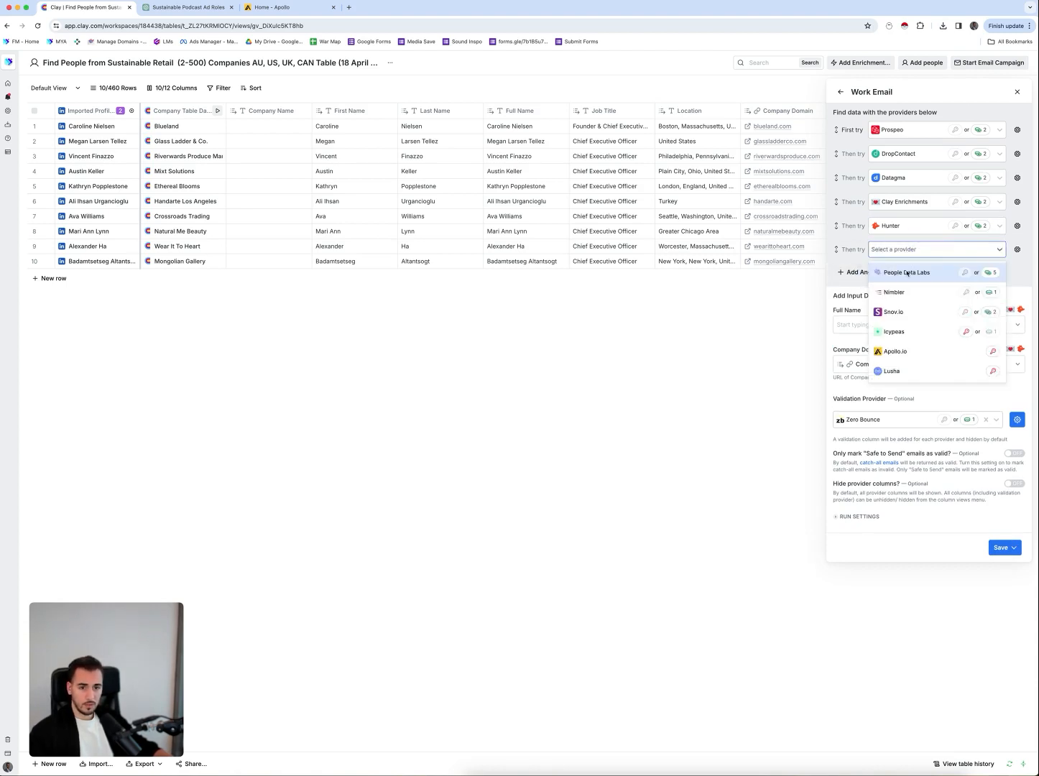
click(925, 368)
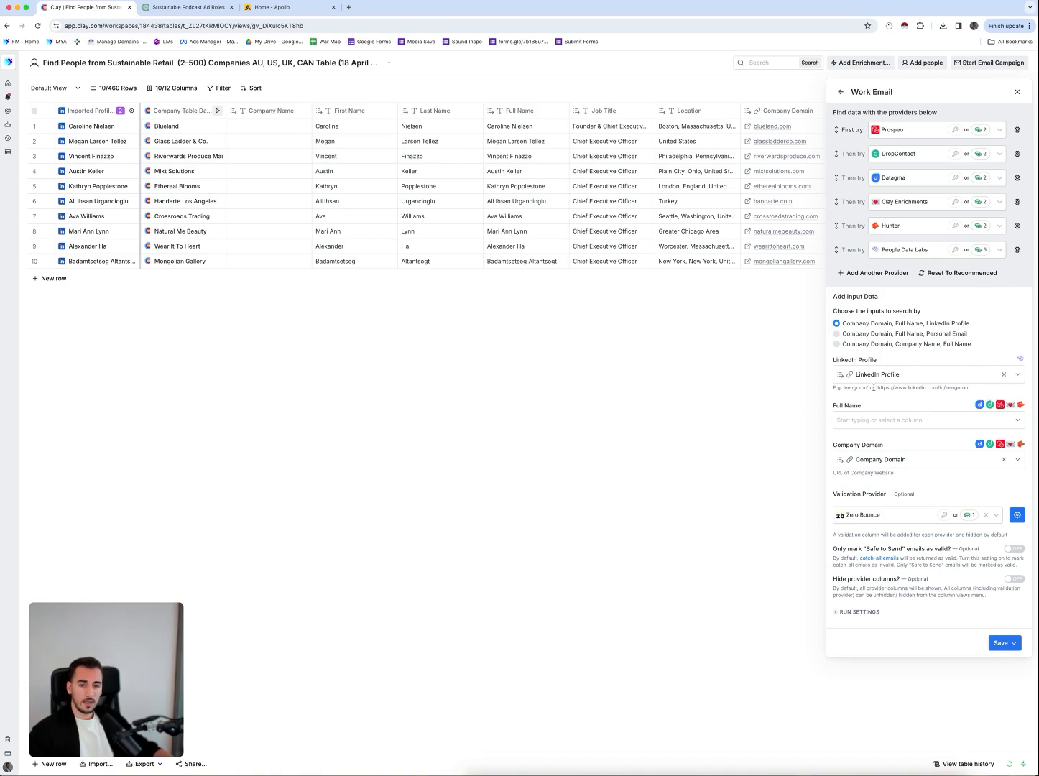
- Map the Work Email enrichment's Full Name input to the table's Full Name column
click(884, 419)
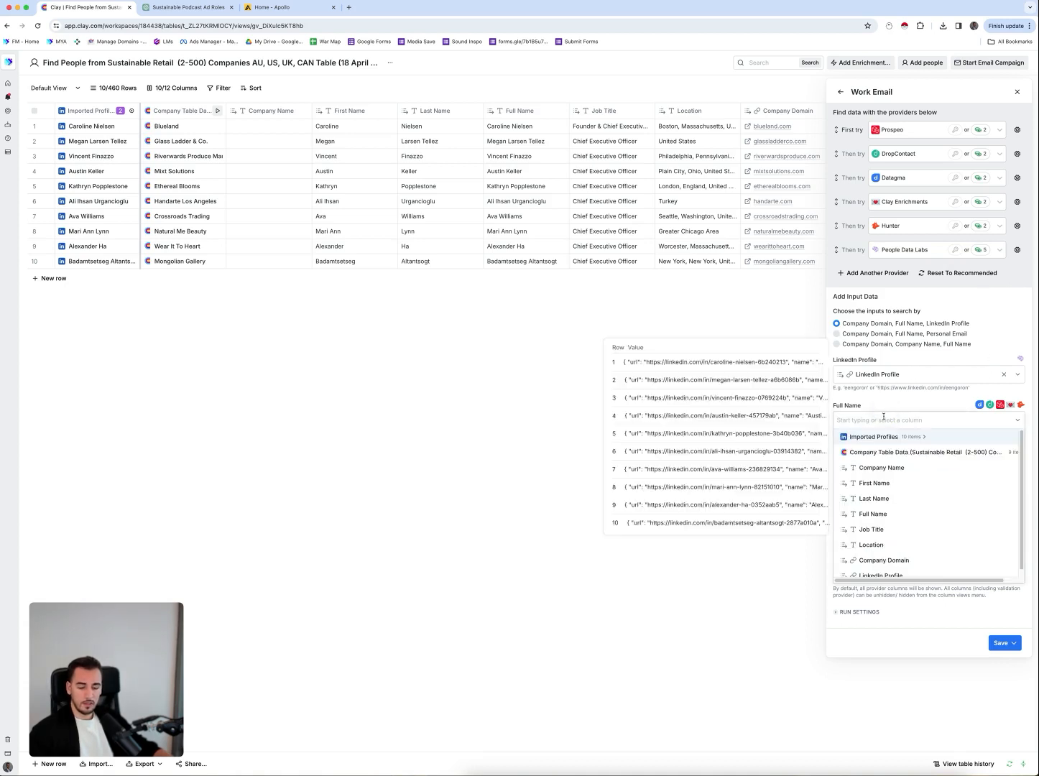
text(full)
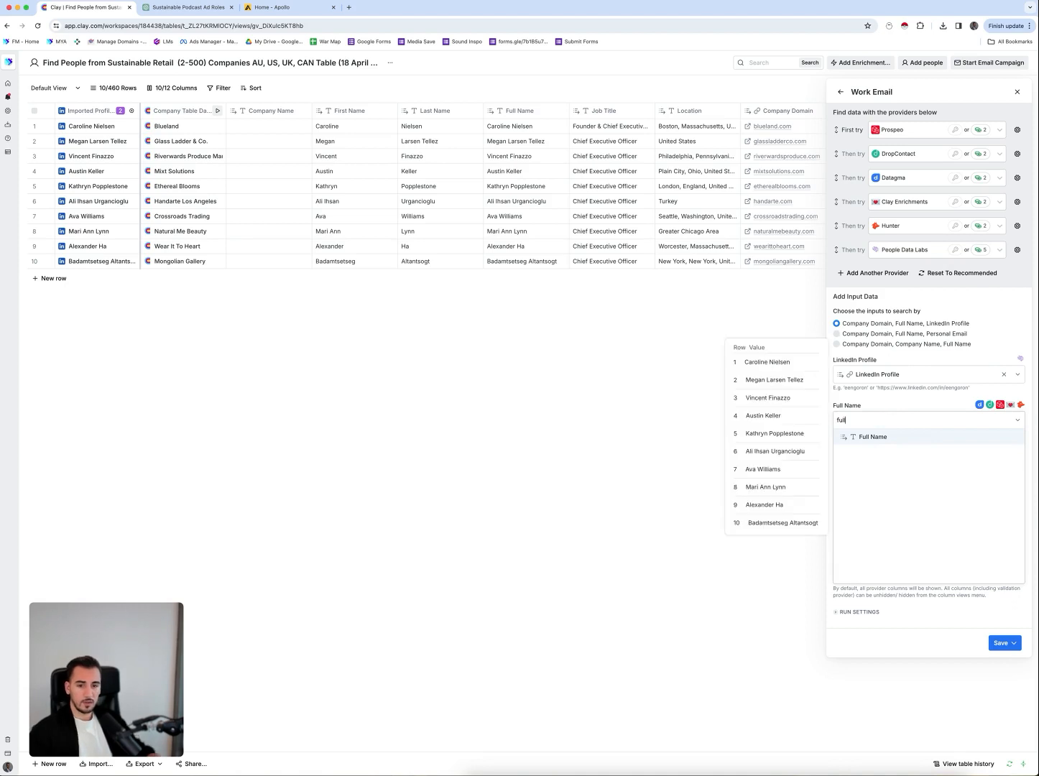
click(878, 443)
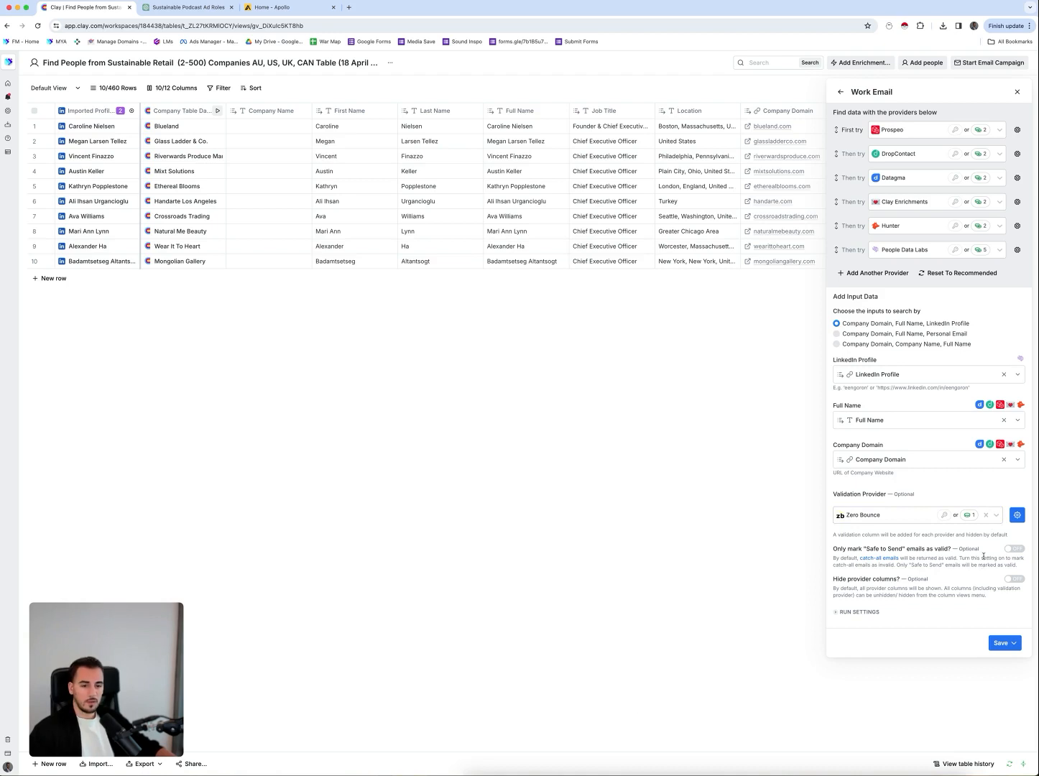
- Remove Zero Bounce as the validation provider, then save the Work Email enrichment and run it on 10 rows
click(986, 514)
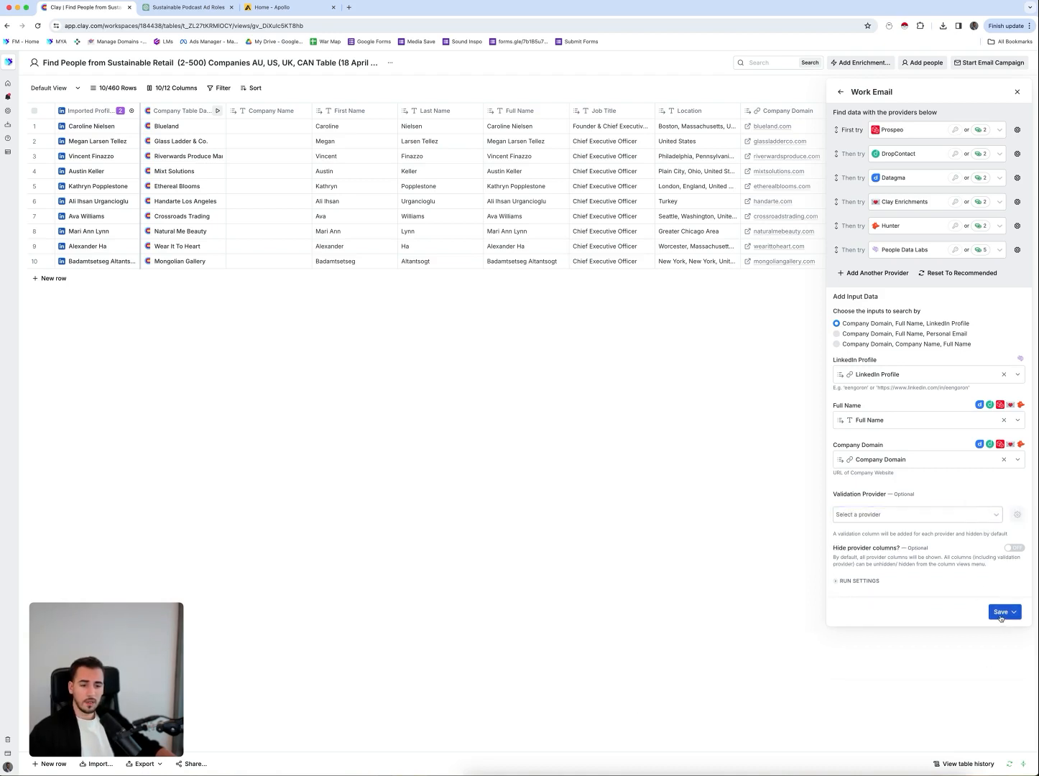
click(1014, 613)
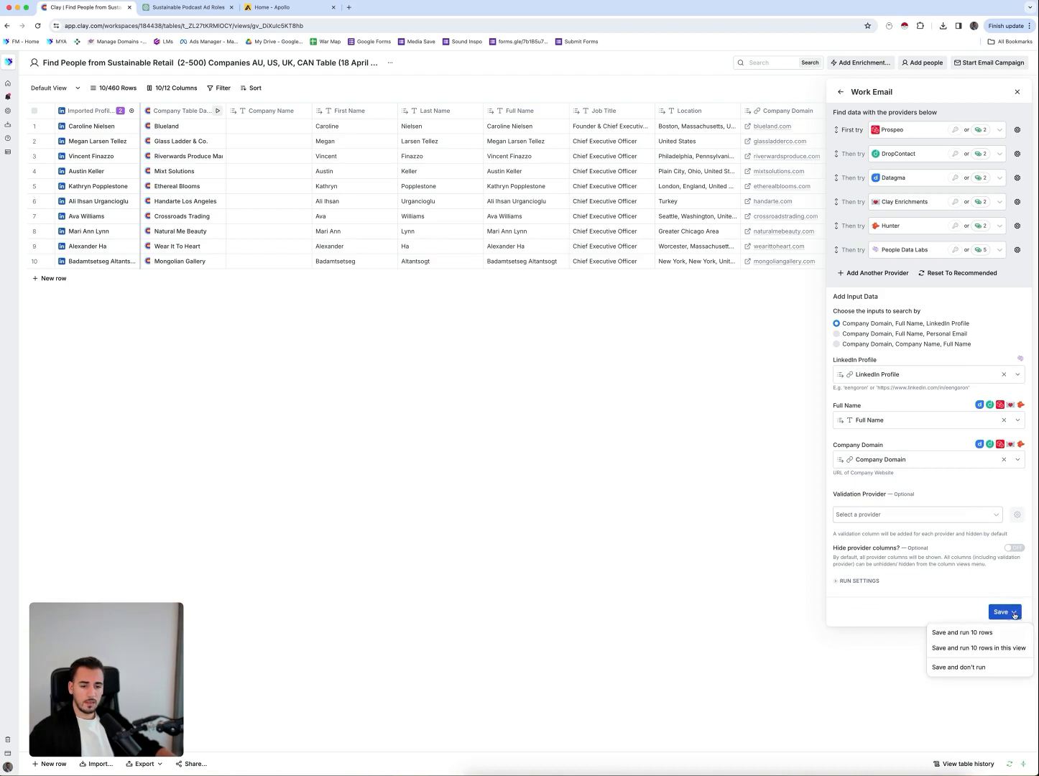
click(989, 634)
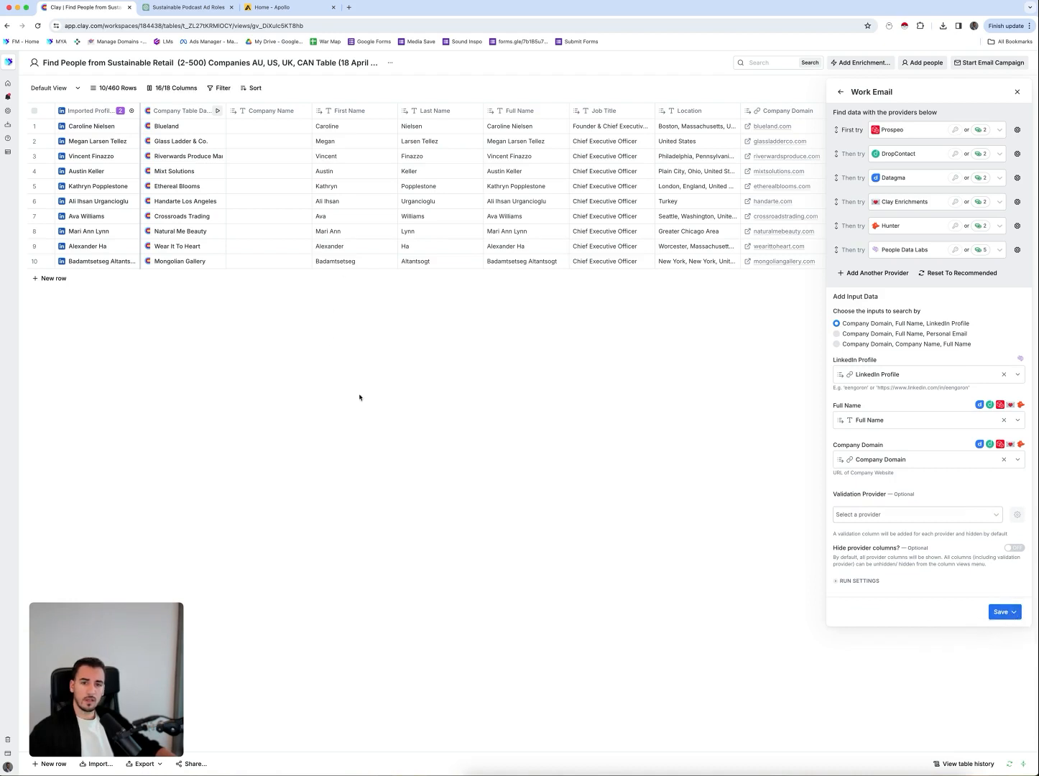
- Hide the individual provider columns from Find Work Email through Enrich Person, leaving the Work Email column shown
drag(590, 750, 975, 751)
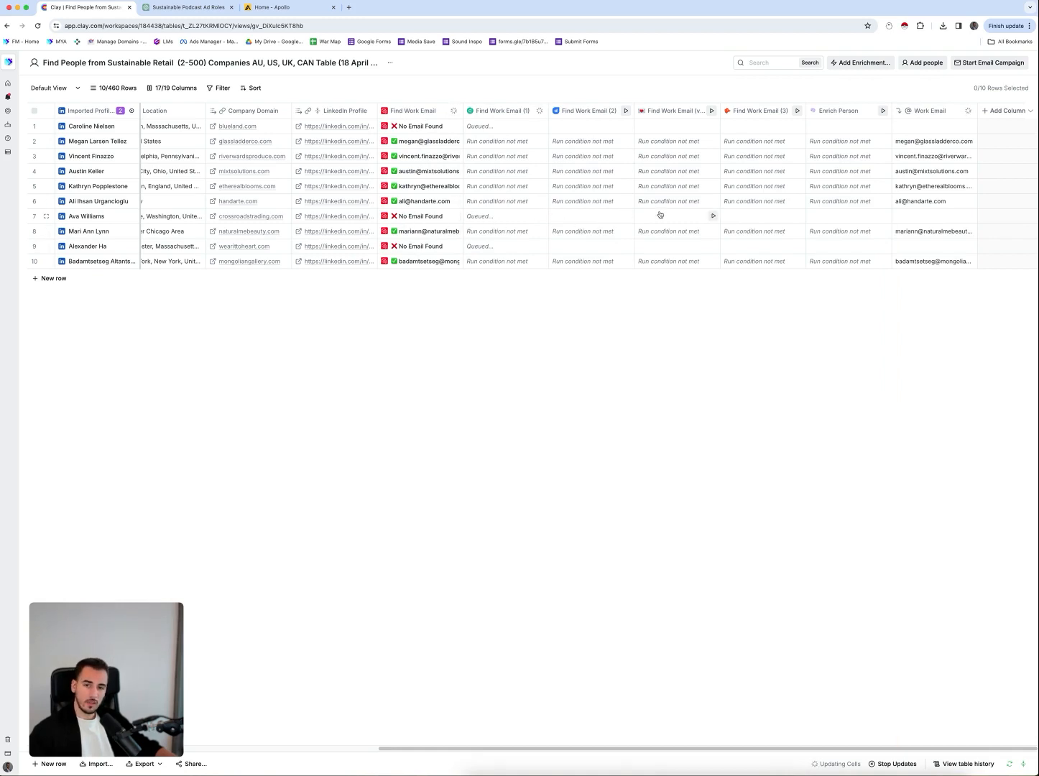
click(417, 111)
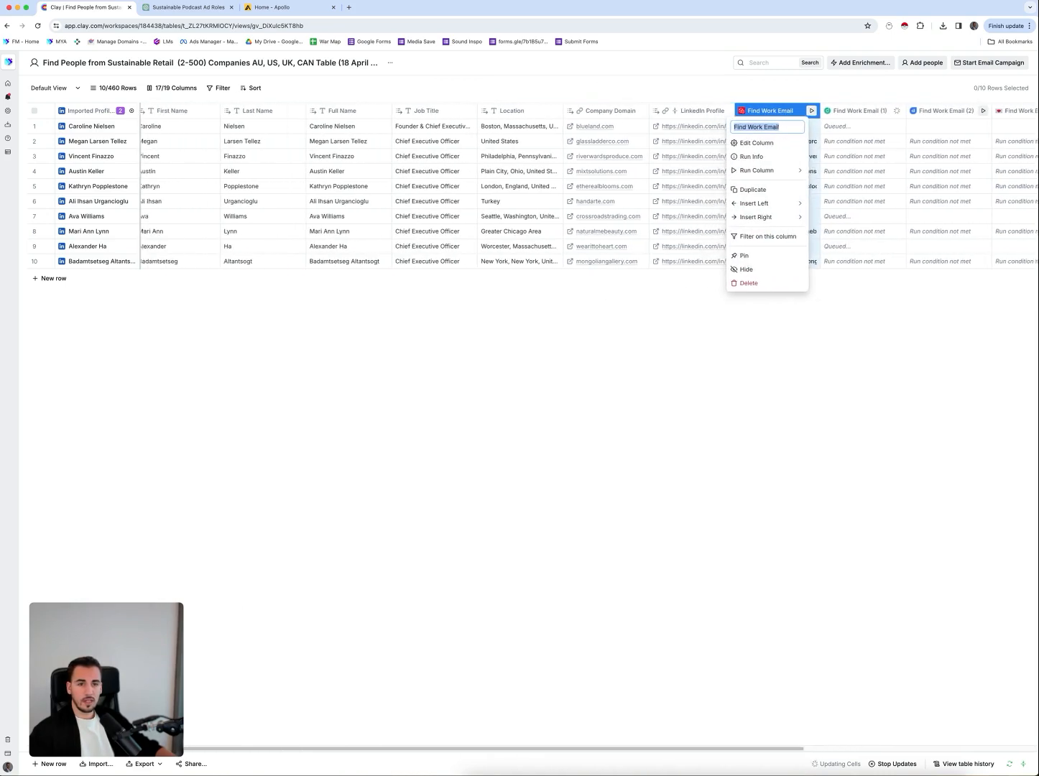
drag(731, 748, 997, 733)
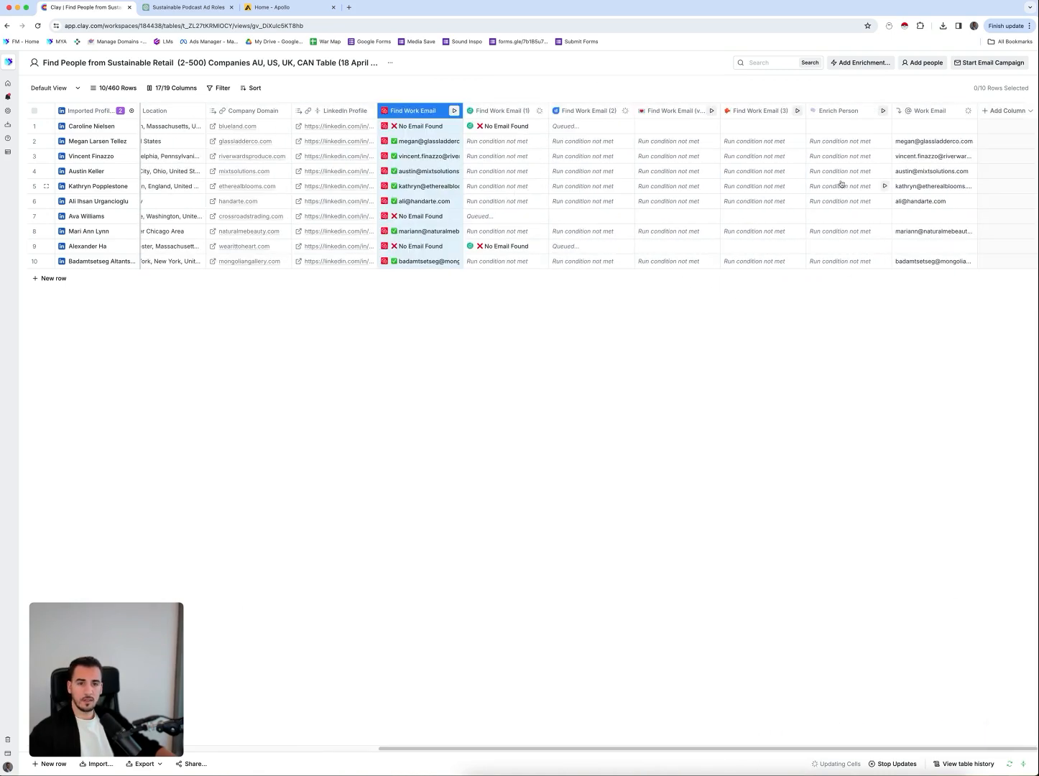
shift+click(840, 112)
right_click(840, 112)
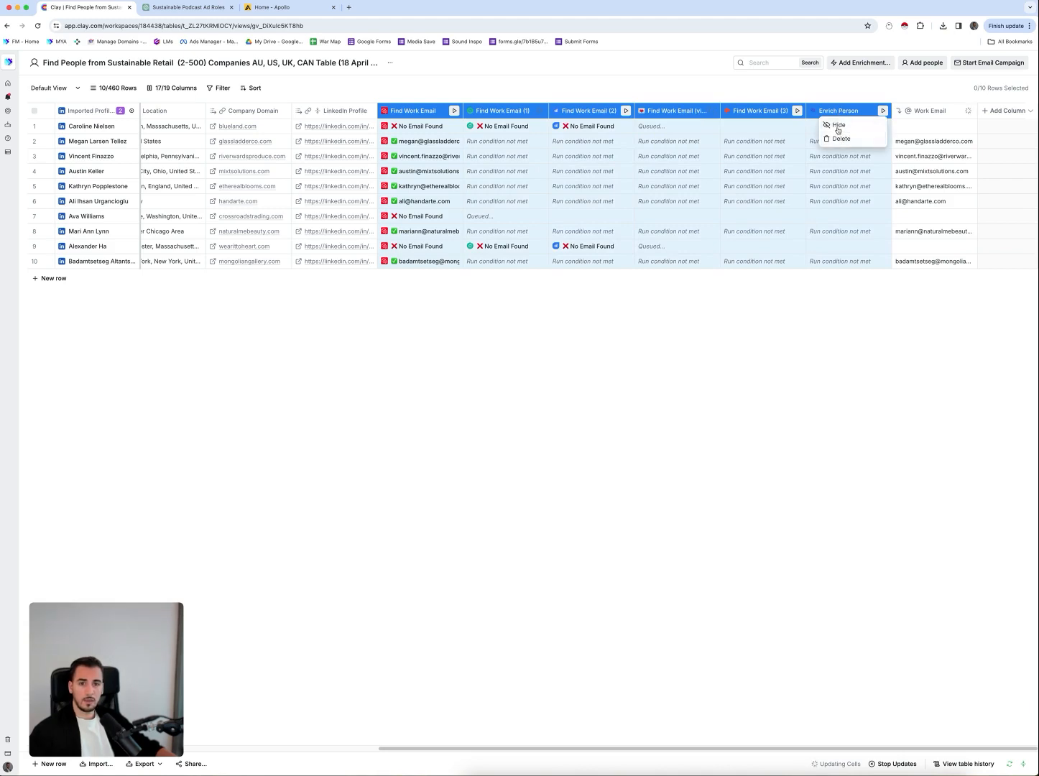
click(838, 126)
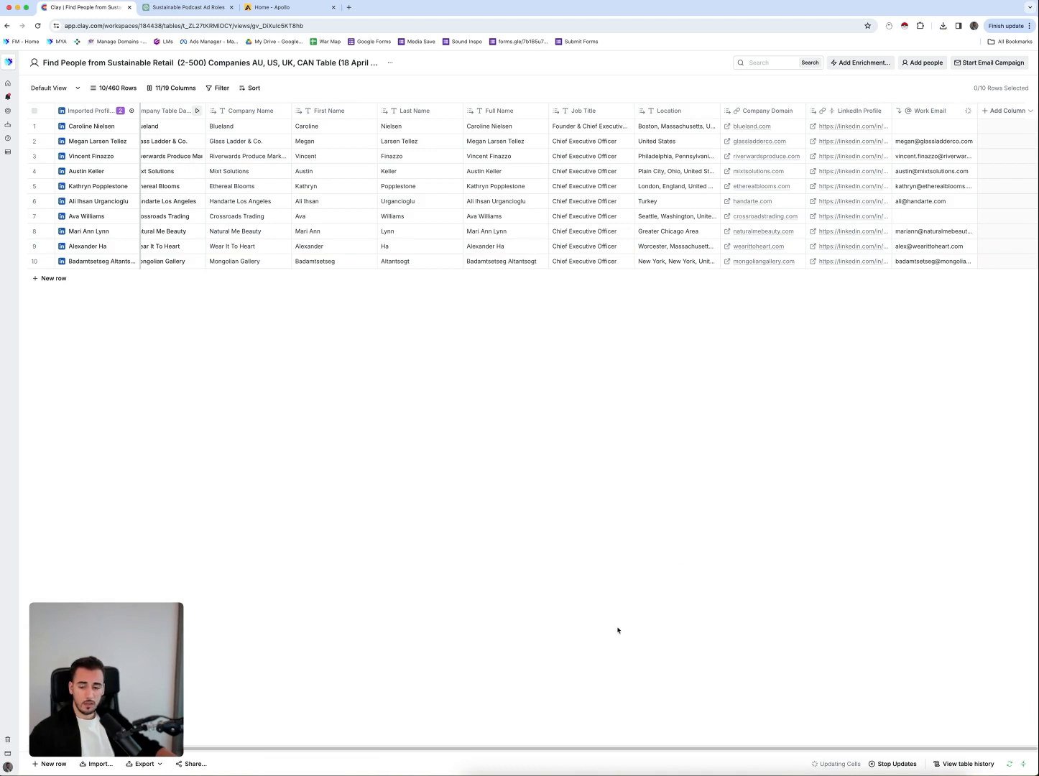
mouse_move(140, 688)
mouse_down()
mouse_move(140, 616)
mouse_move(130, 667)
mouse_up()
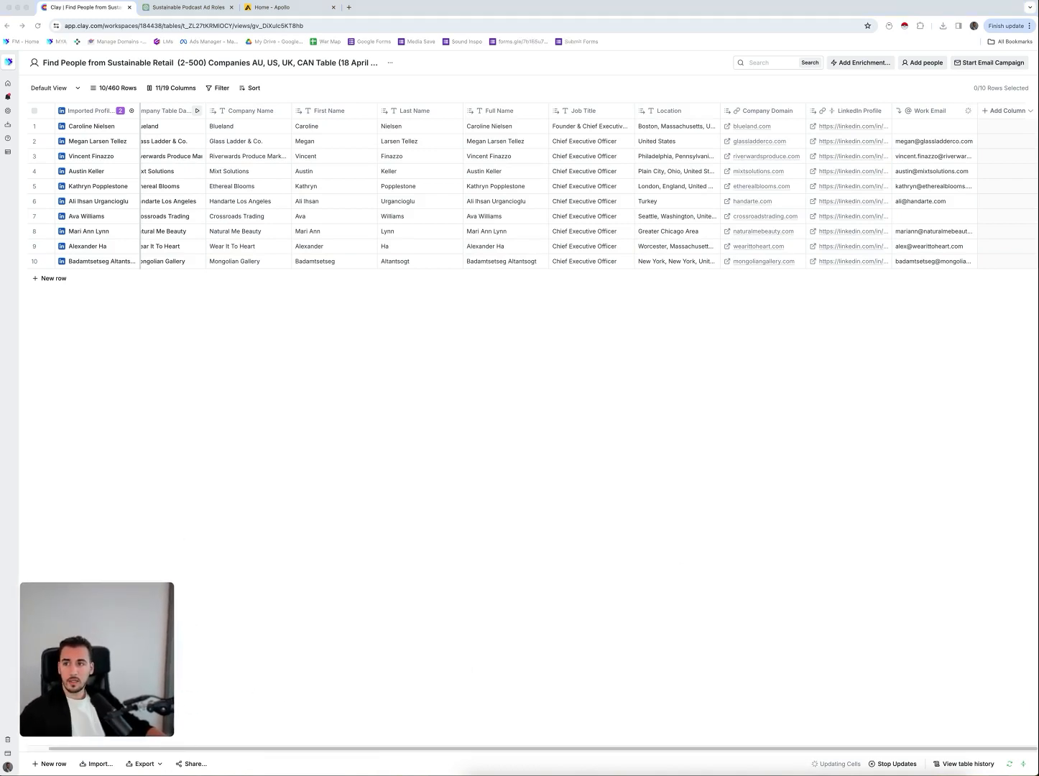
- Open the Pricing page of clay.com in a new browser tab
click(348, 7)
text(clay)
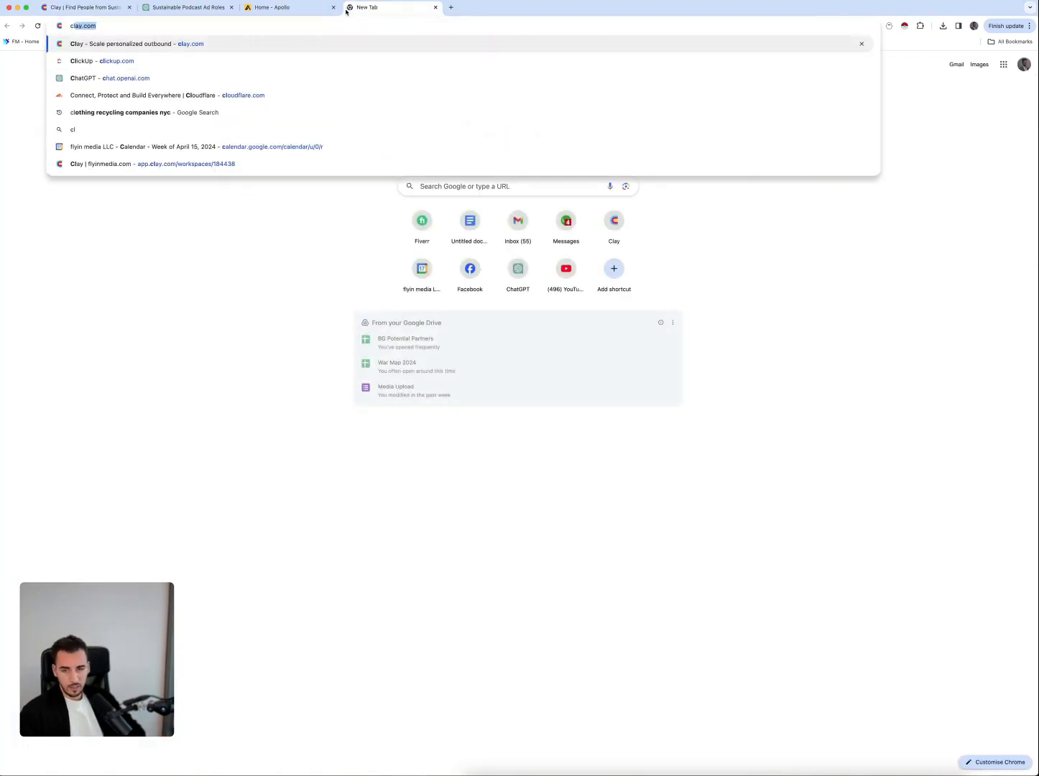
key(Return)
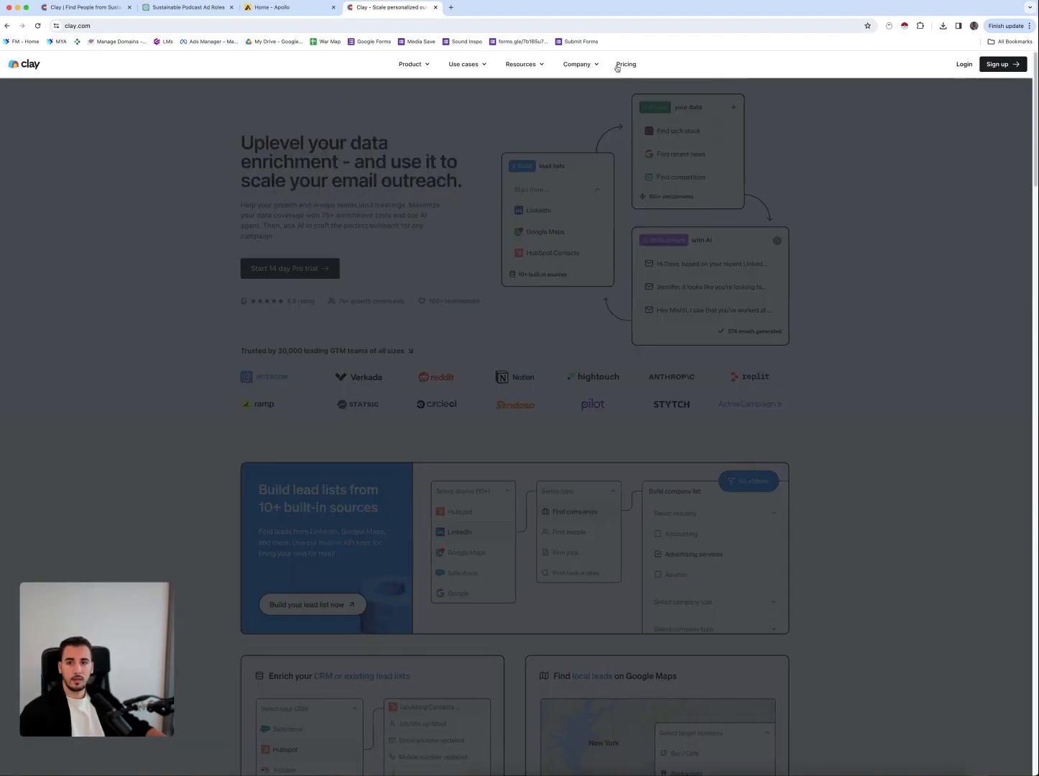
click(626, 64)
- Examine Clay's pricing plans from Free to Enterprise, comparing their monthly prices, credits and included features
scroll(585, 350, down, 3)
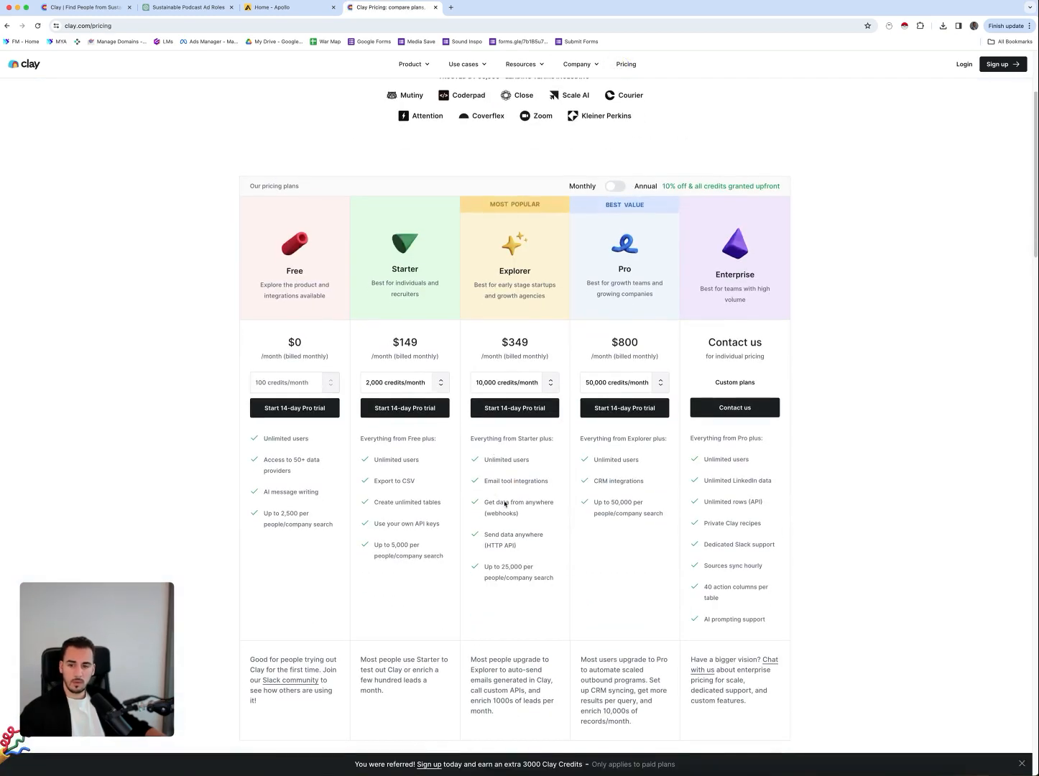
scroll(509, 388, down, 3)
scroll(508, 395, up, 2)
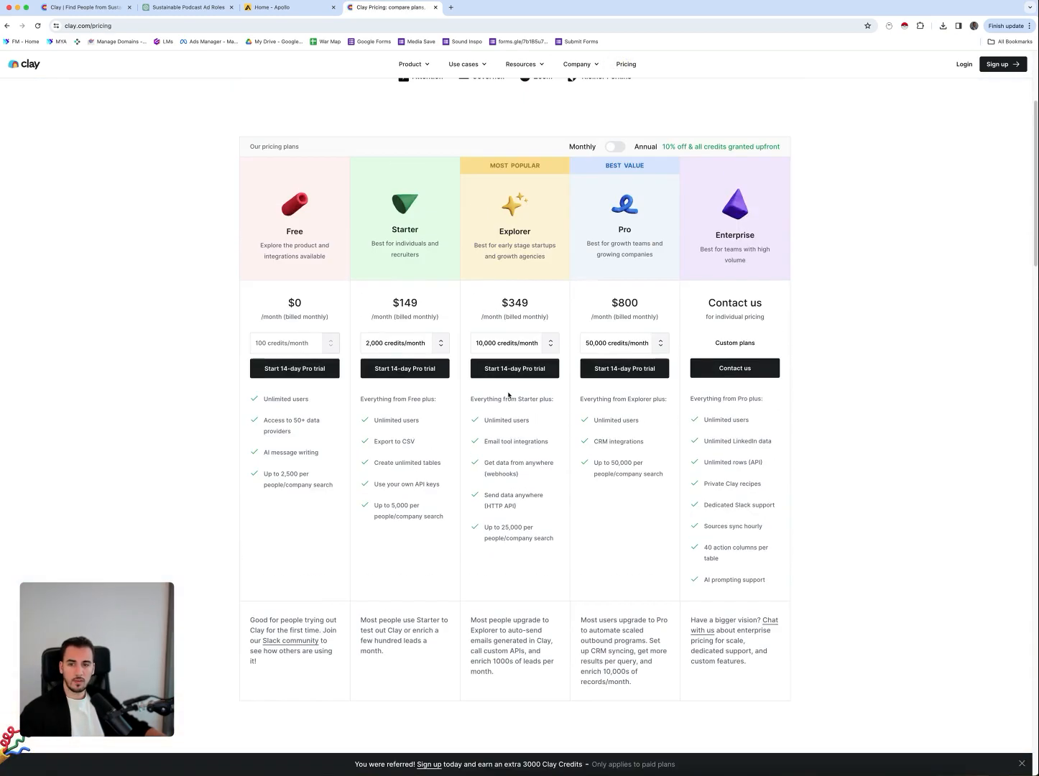
scroll(508, 394, down, 2)
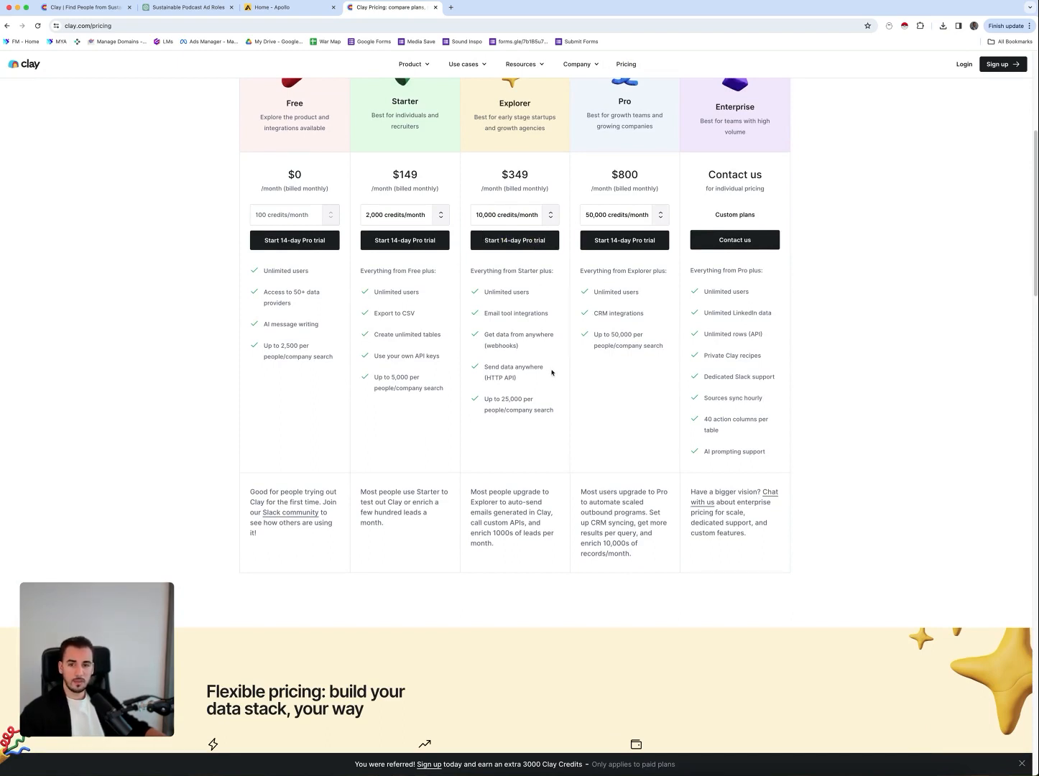
scroll(561, 348, down, 2)
scroll(531, 344, up, 5)
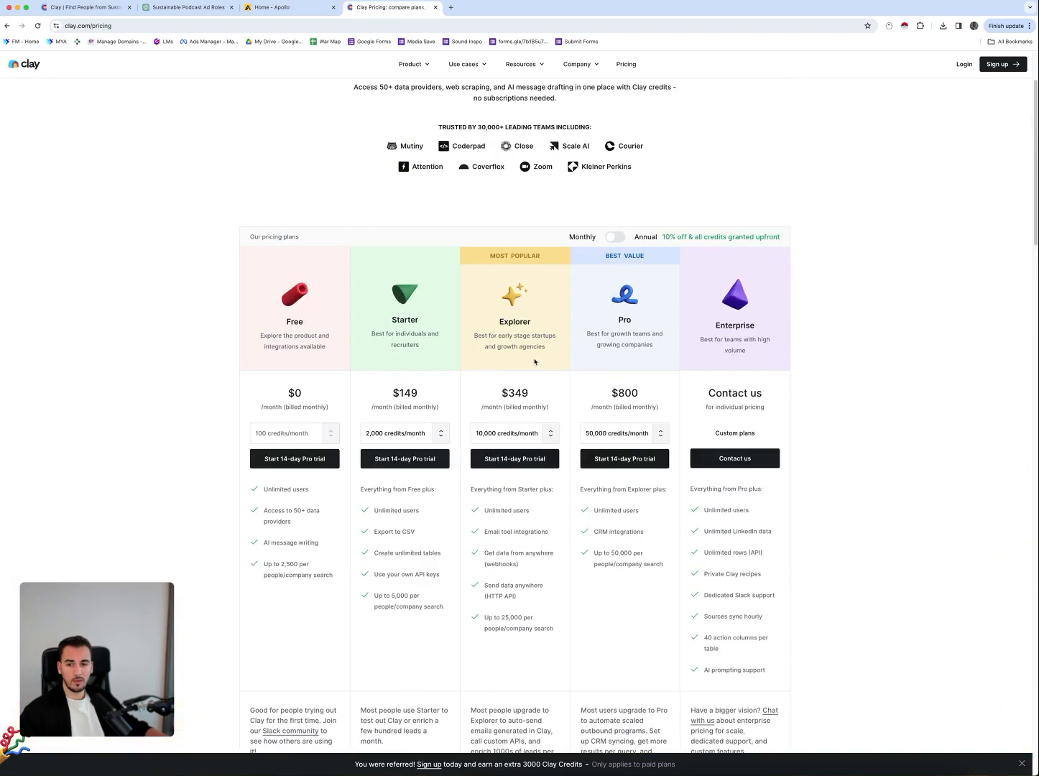
scroll(536, 359, down, 3)
scroll(536, 366, down, 1)
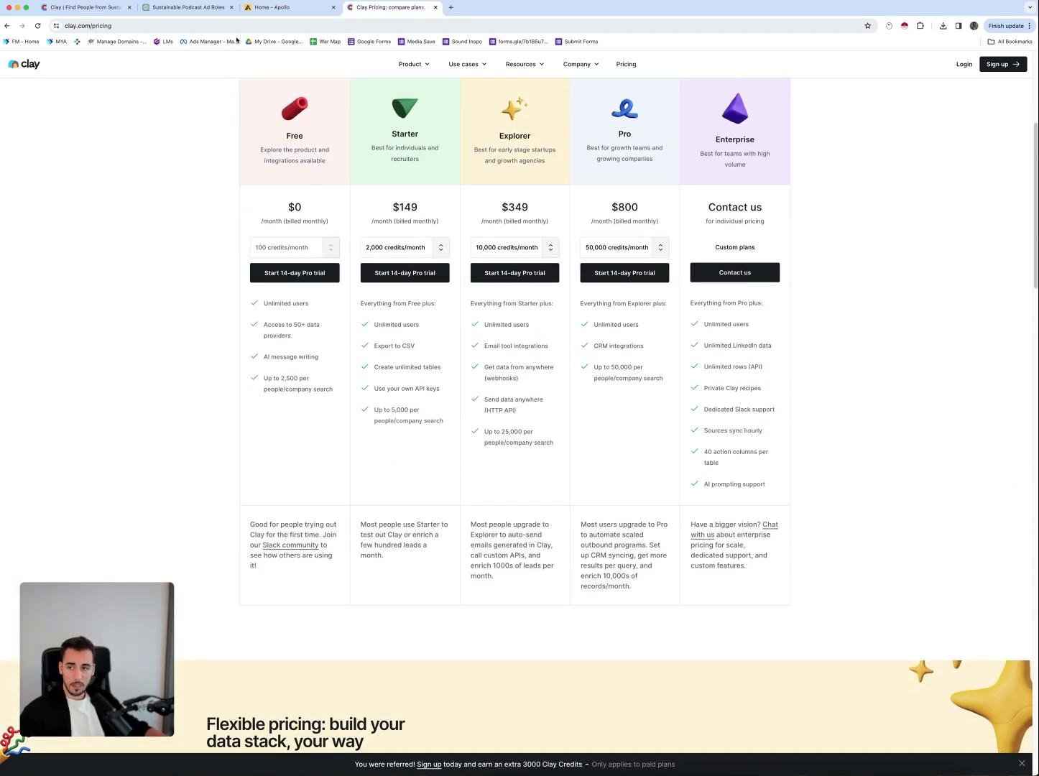
scroll(513, 380, down, 3)
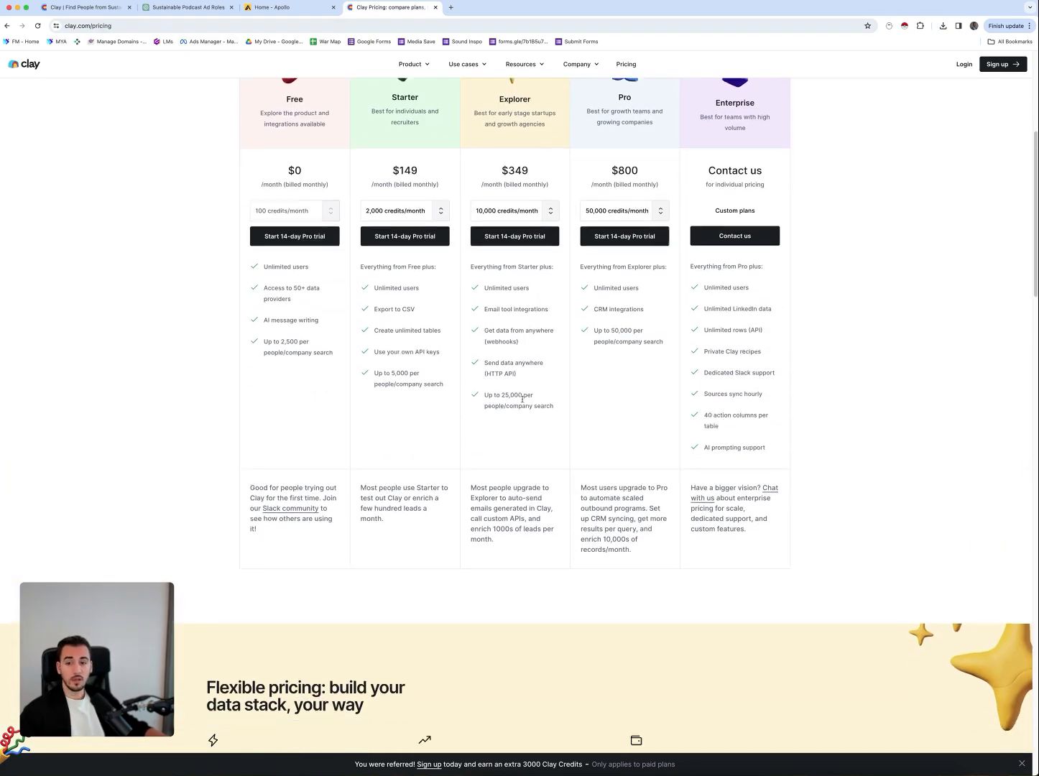
scroll(512, 379, up, 8)
scroll(511, 381, up, 1)
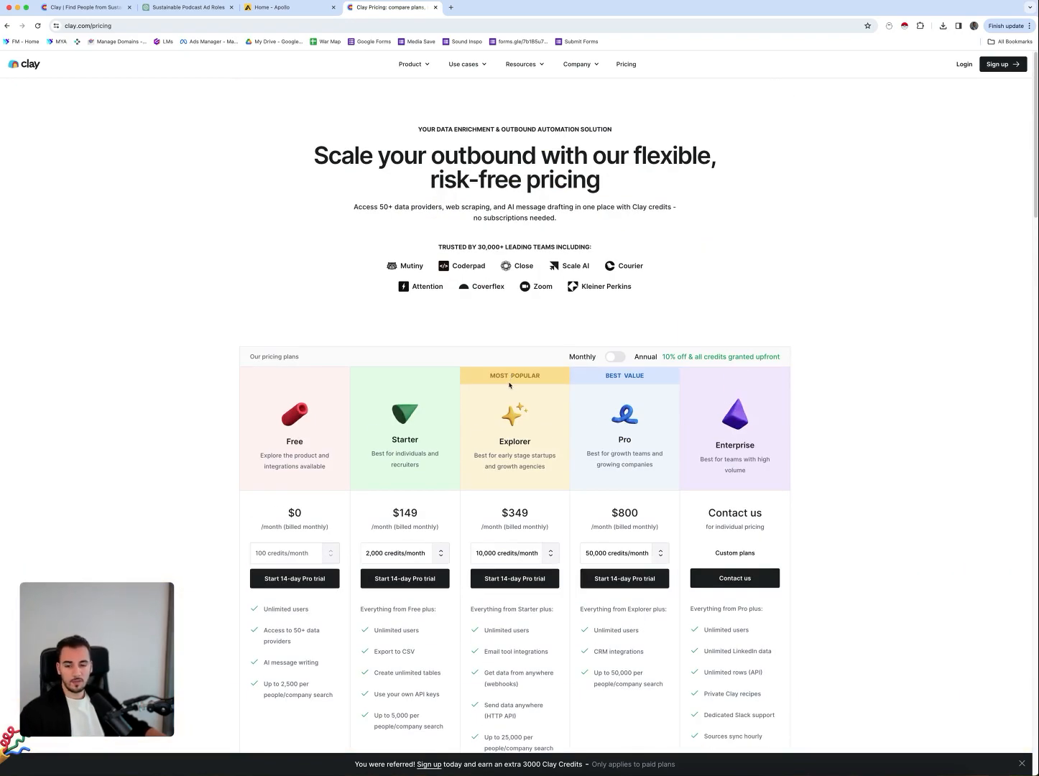
scroll(507, 388, down, 10)
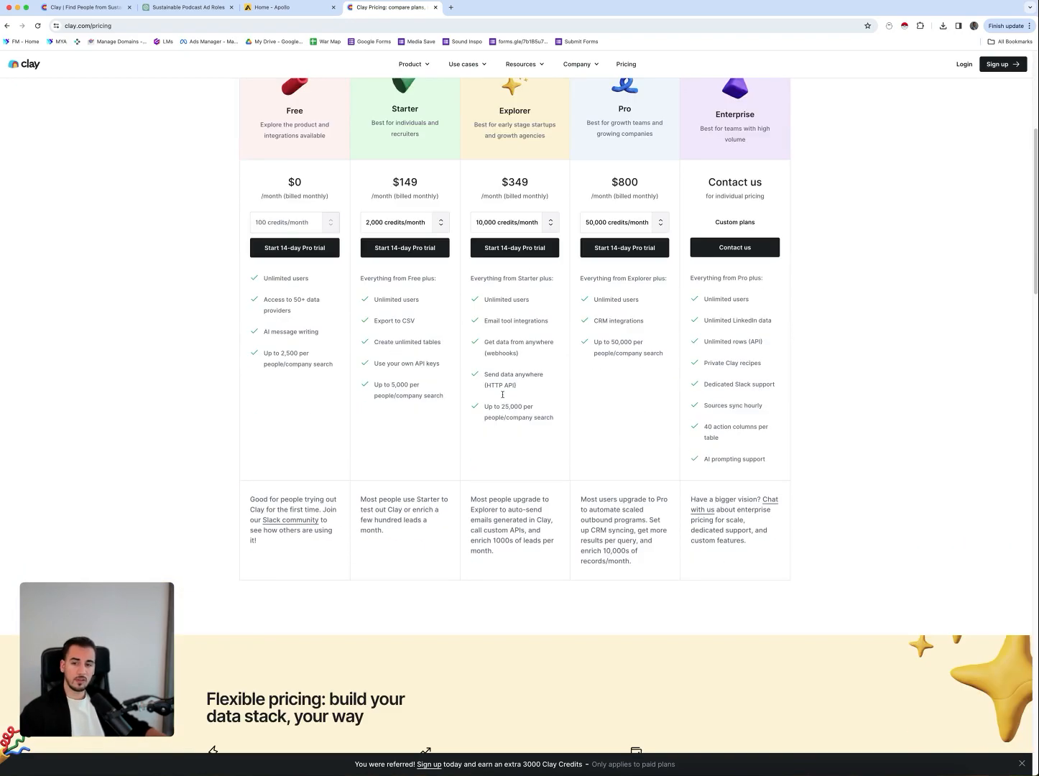
scroll(503, 397, down, 5)
scroll(503, 396, up, 11)
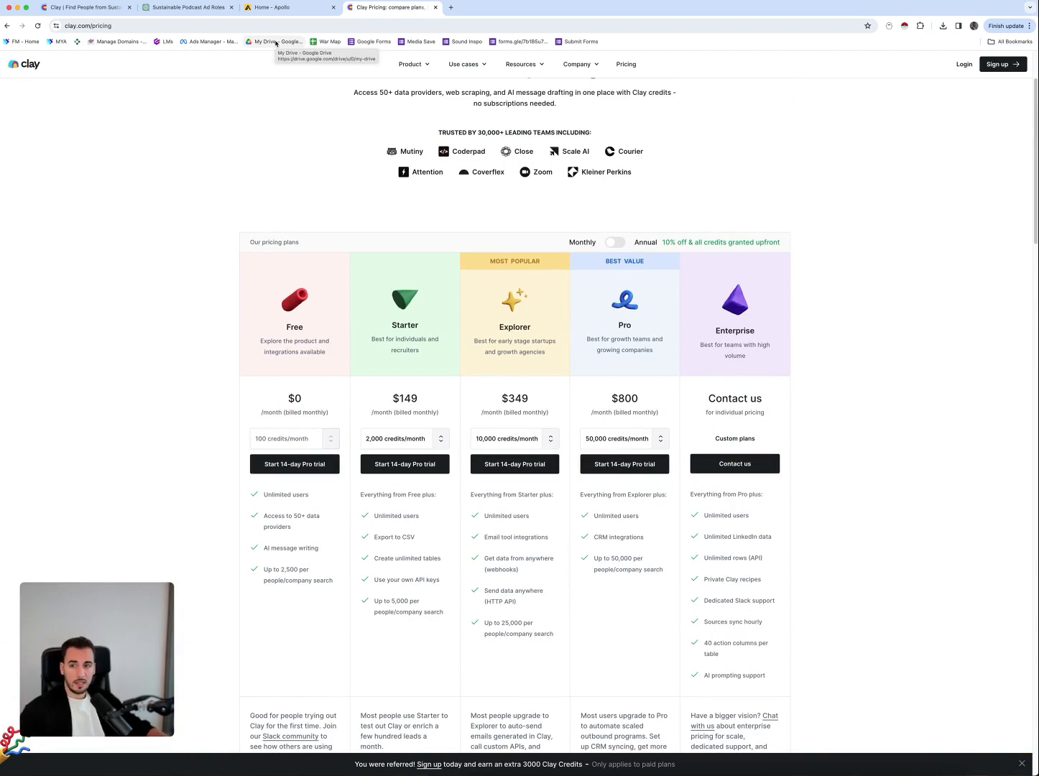
- Return to the people table and review the Work Email results alongside the company and name columns
click(94, 7)
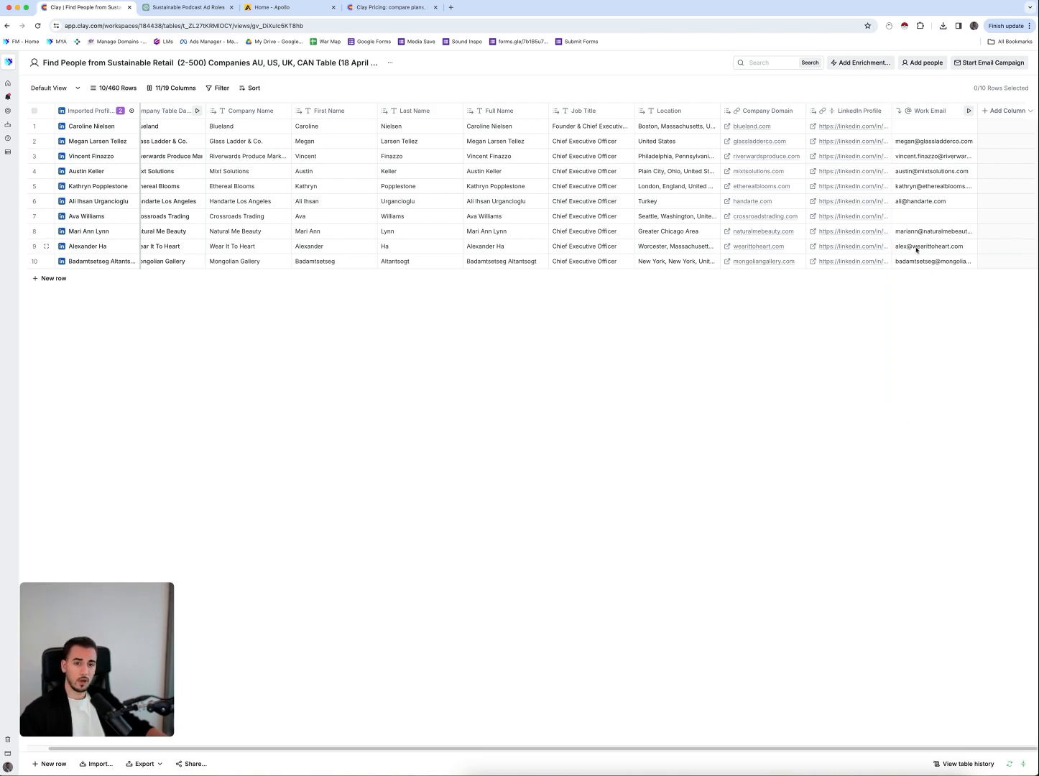
drag(905, 131, 910, 273)
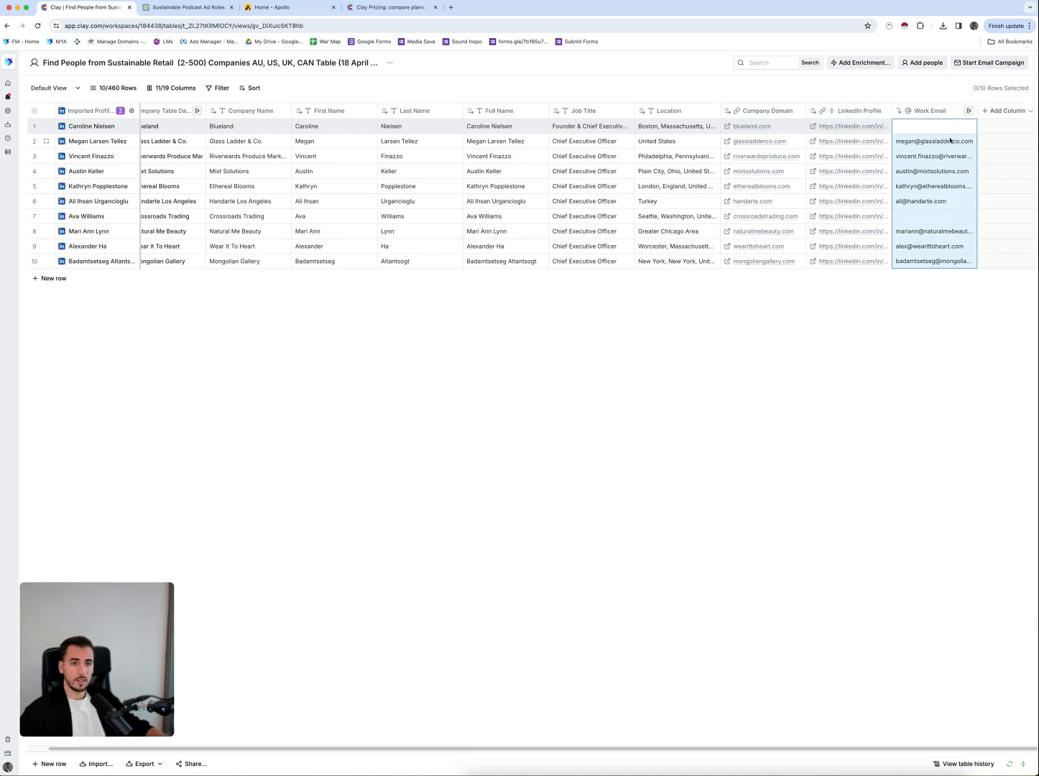
drag(918, 126, 921, 271)
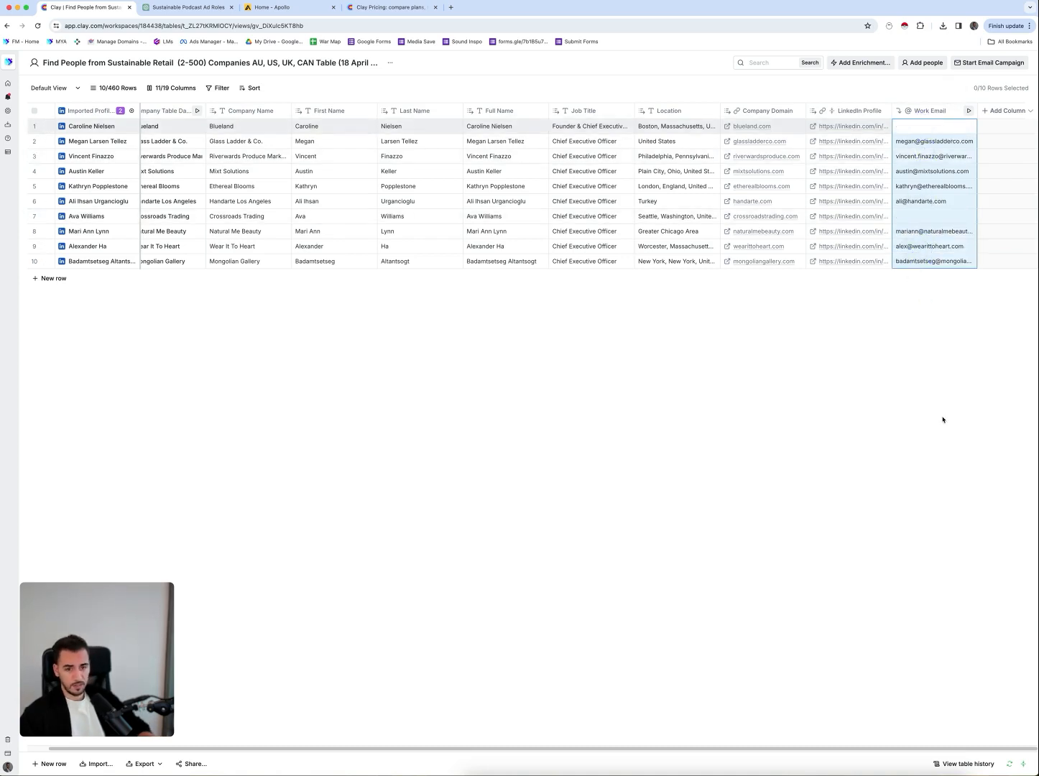
click(685, 219)
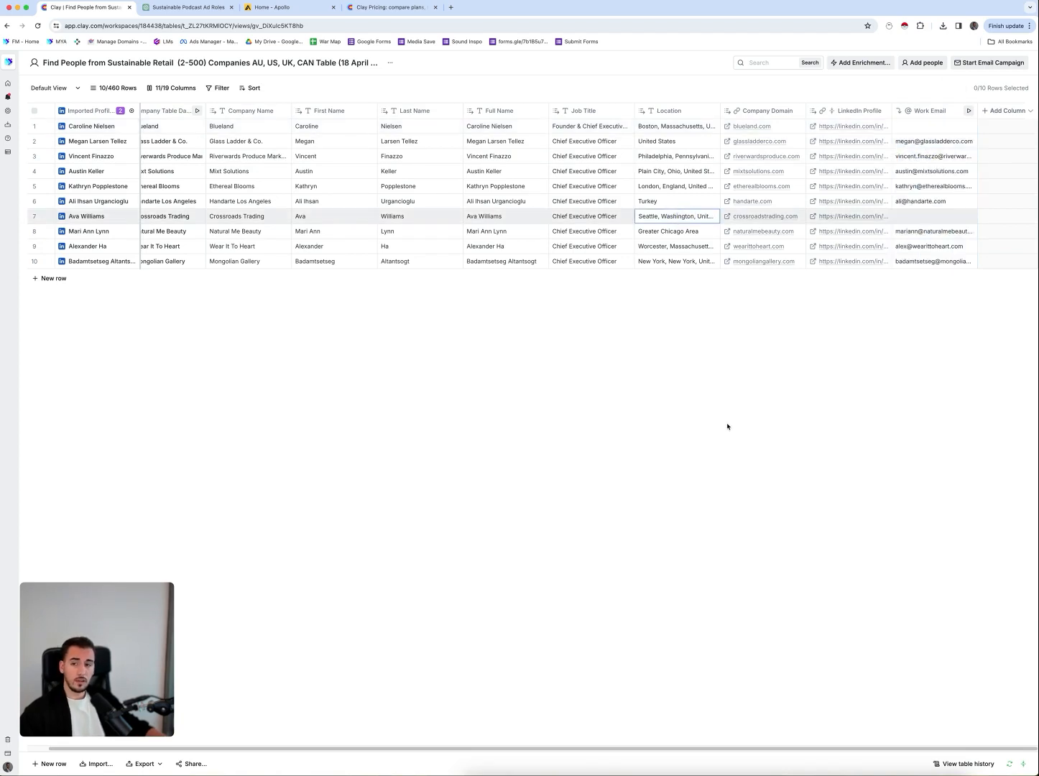
drag(243, 126, 411, 266)
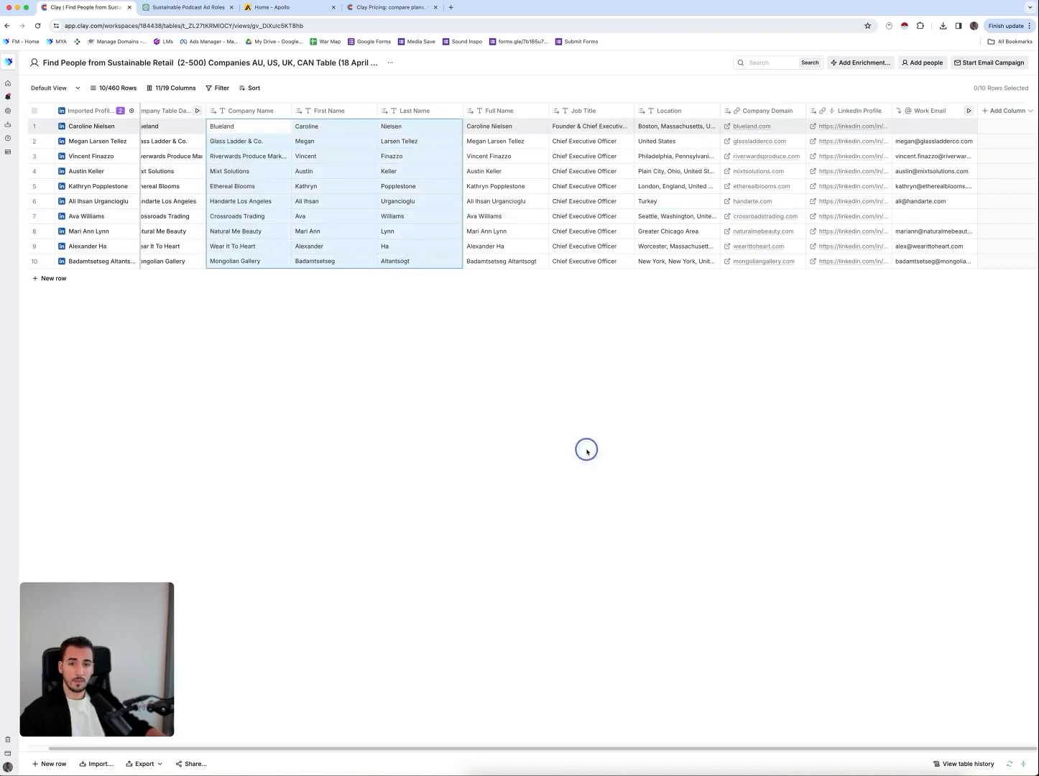
click(739, 344)
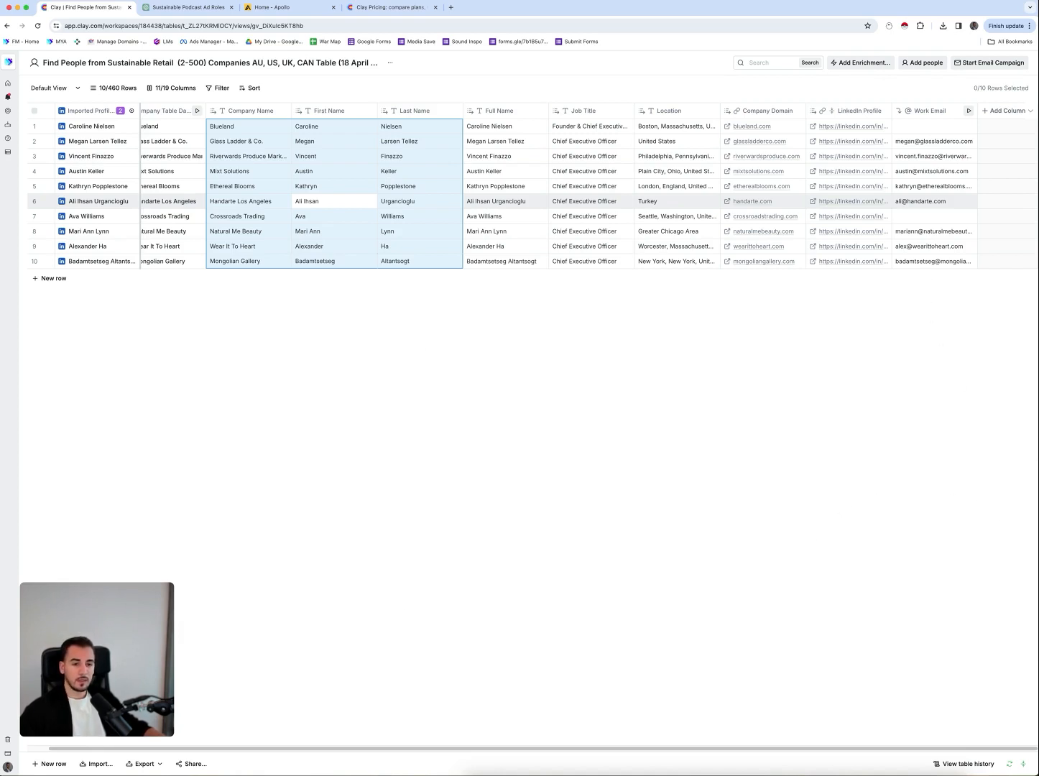
scroll(1035, 514, left, 1)
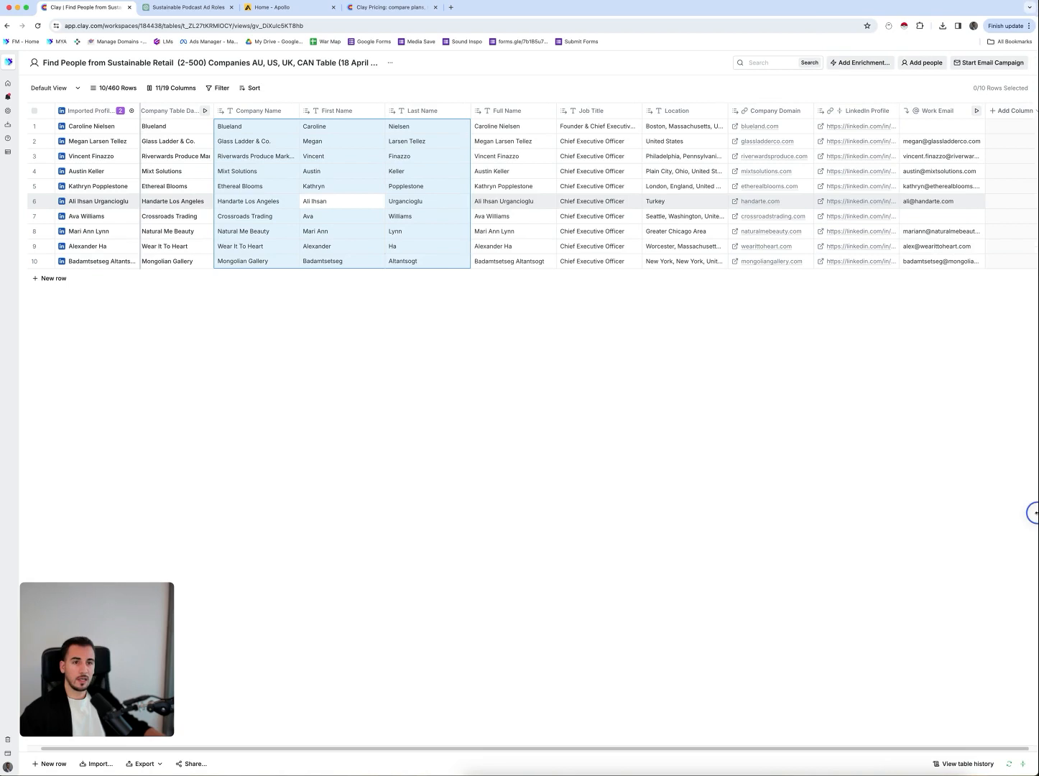